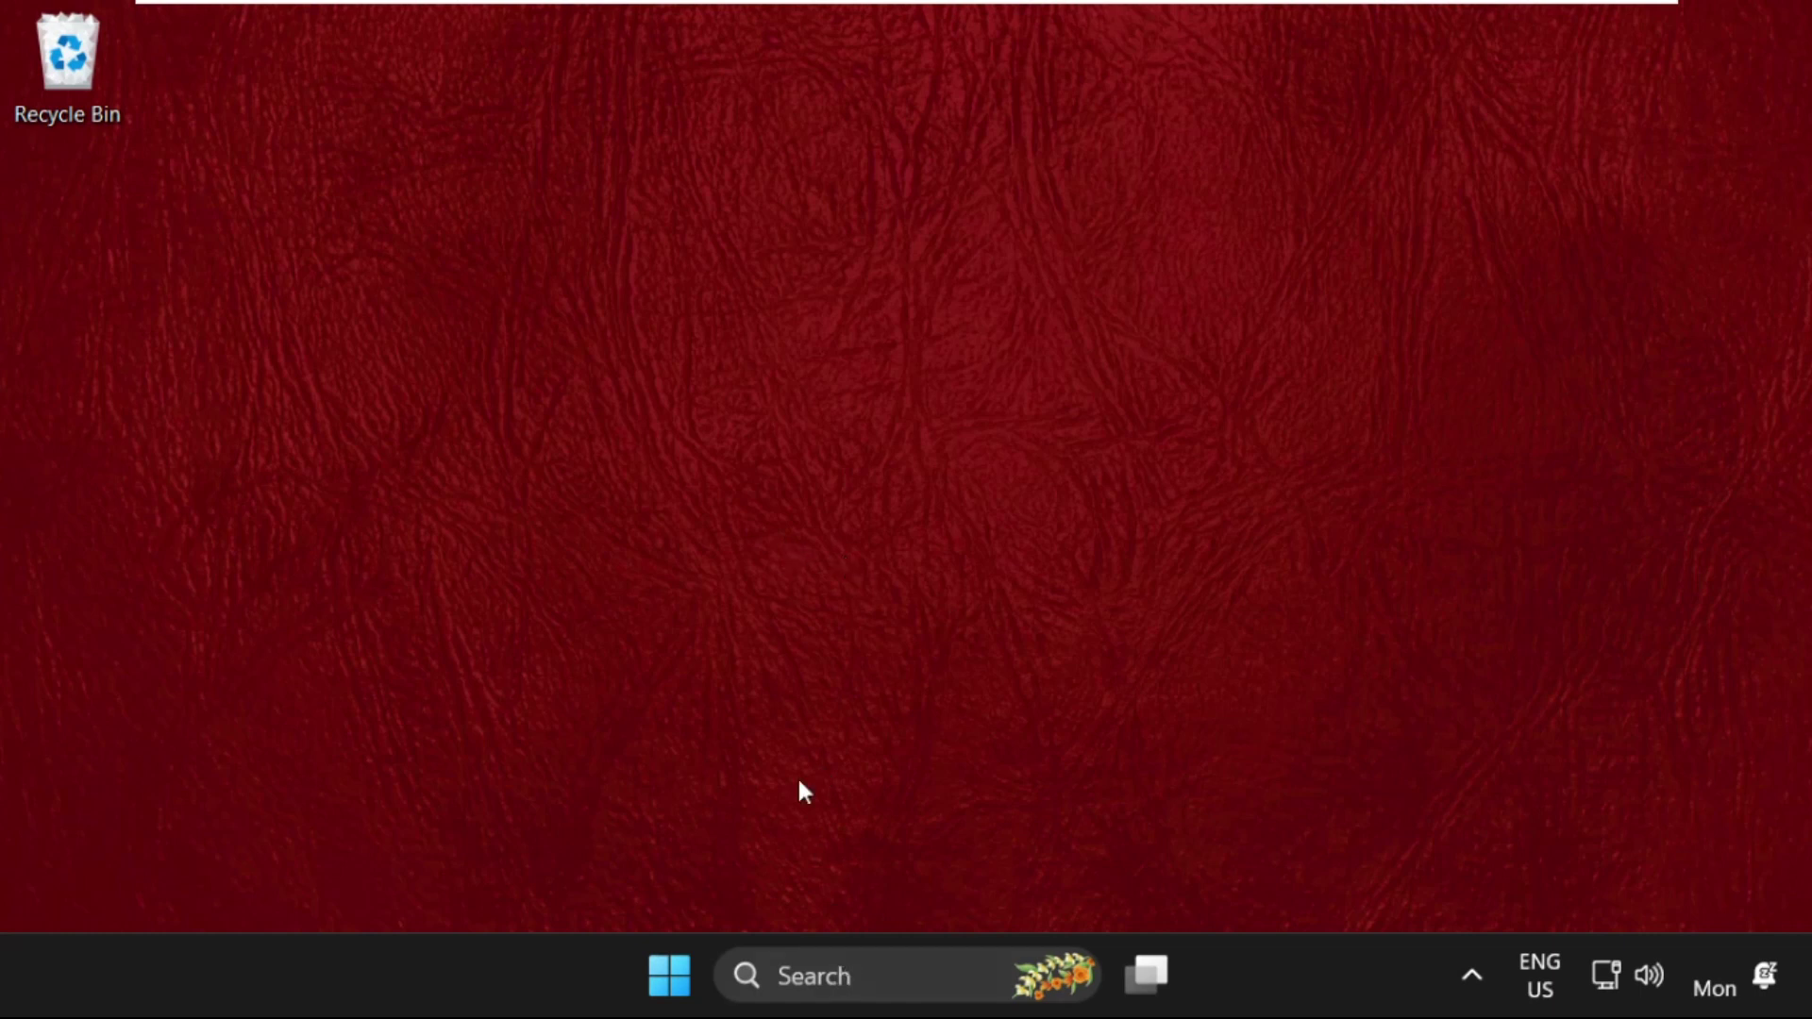
# Open the Run dialog, move it to the screen centre and clear its old entry.
pyautogui.press('super+r')
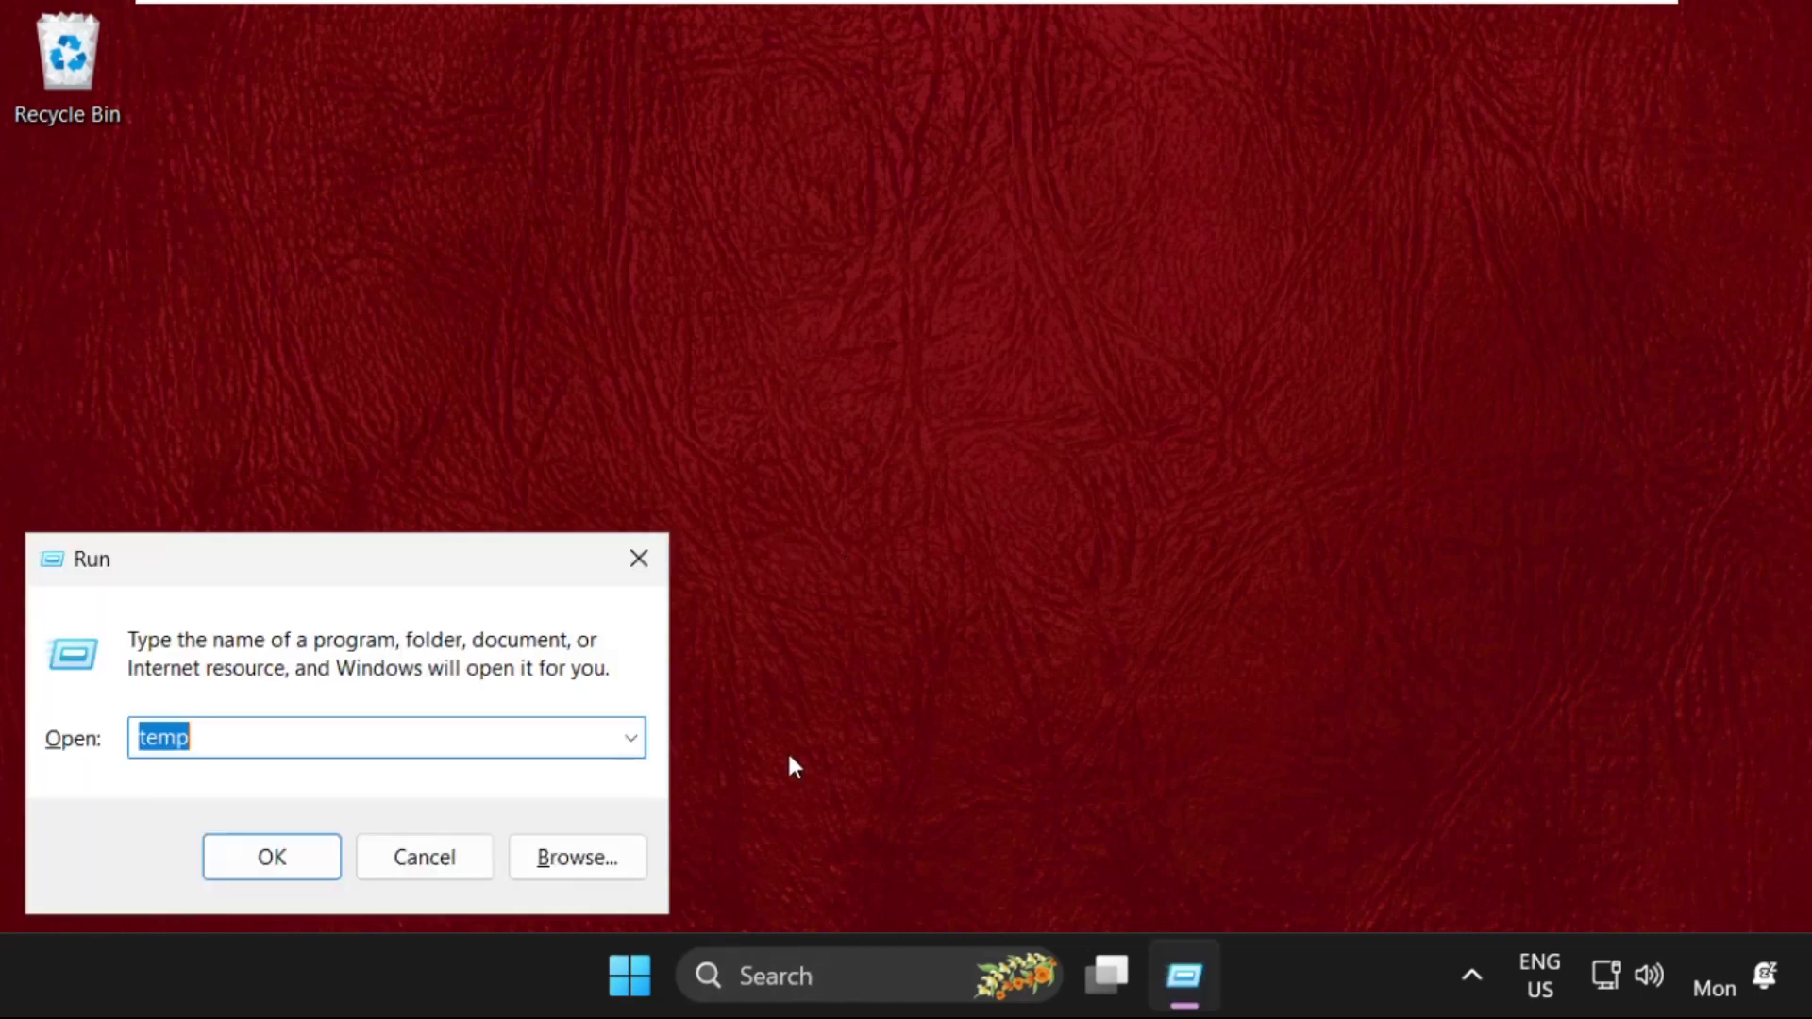
pyautogui.moveTo(430, 565); pyautogui.dragTo(1004, 337)
pyautogui.click(916, 505)
pyautogui.press('BackSpace')
pyautogui.press('BackSpace')
pyautogui.press('BackSpace')
pyautogui.press('BackSpace')
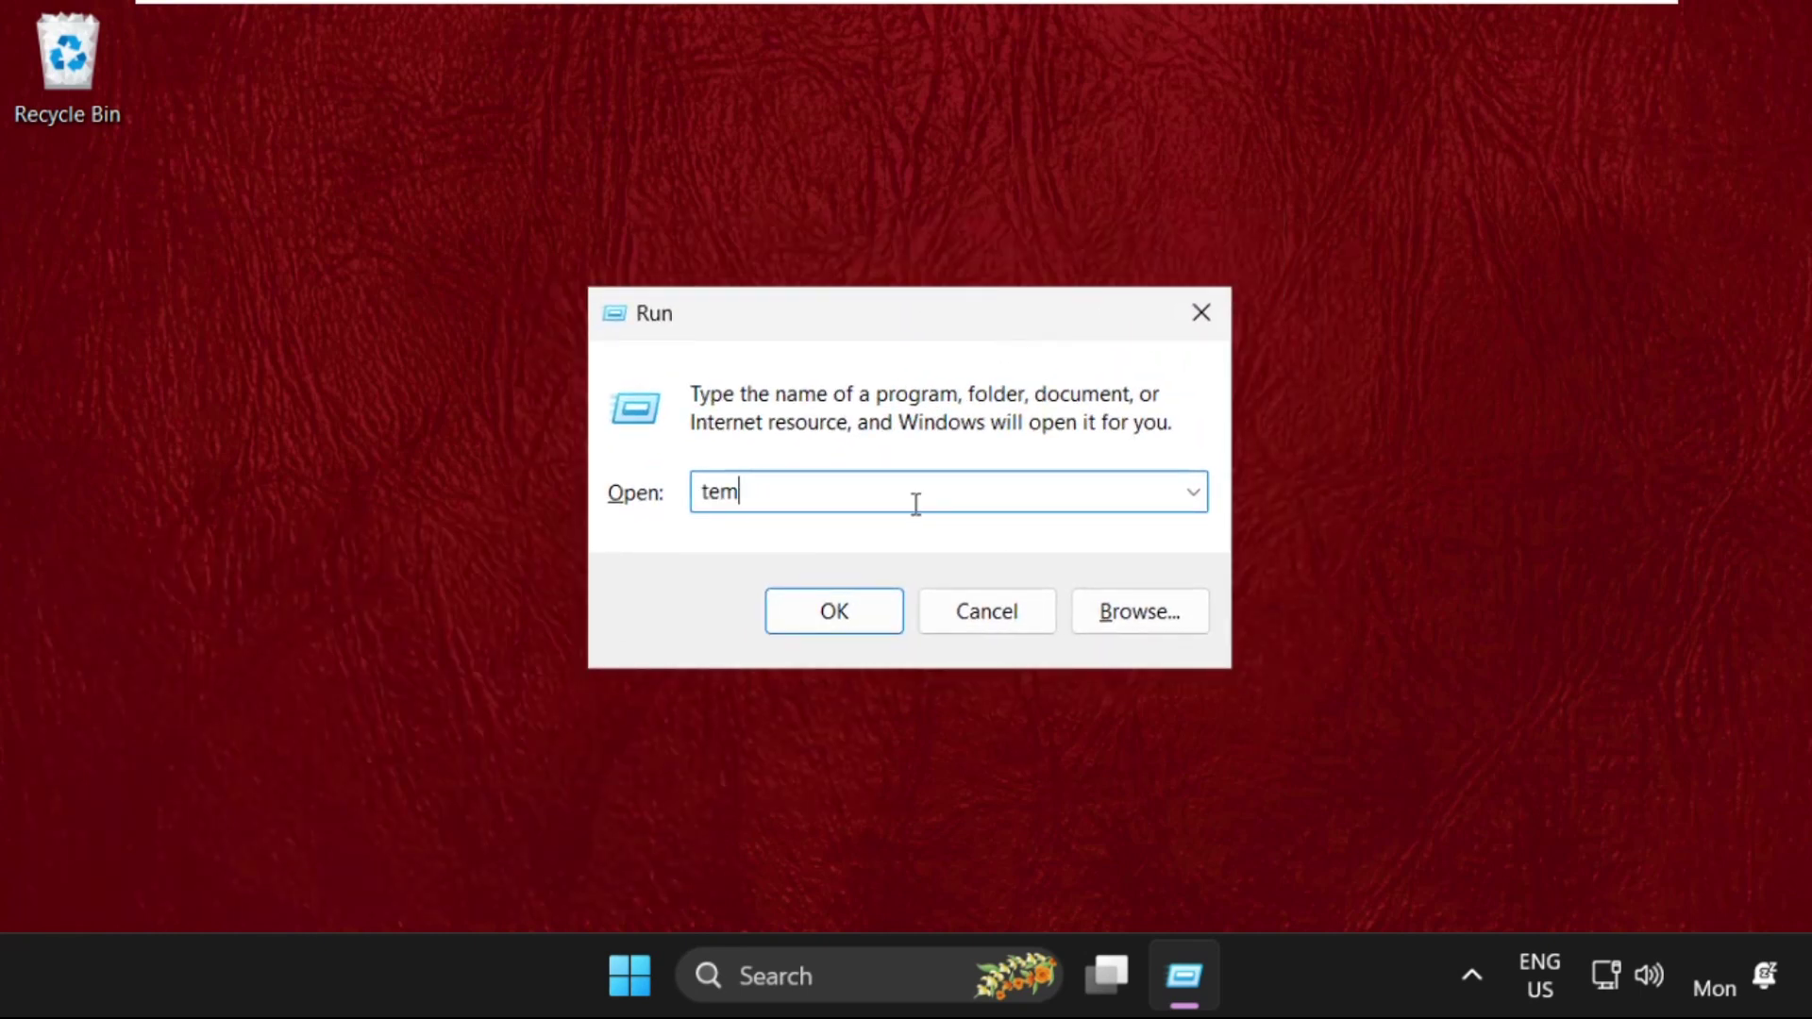
# Open C:\Windows\Temp via Run and delete both its folder and MpSigStub file.
pyautogui.write('temp')
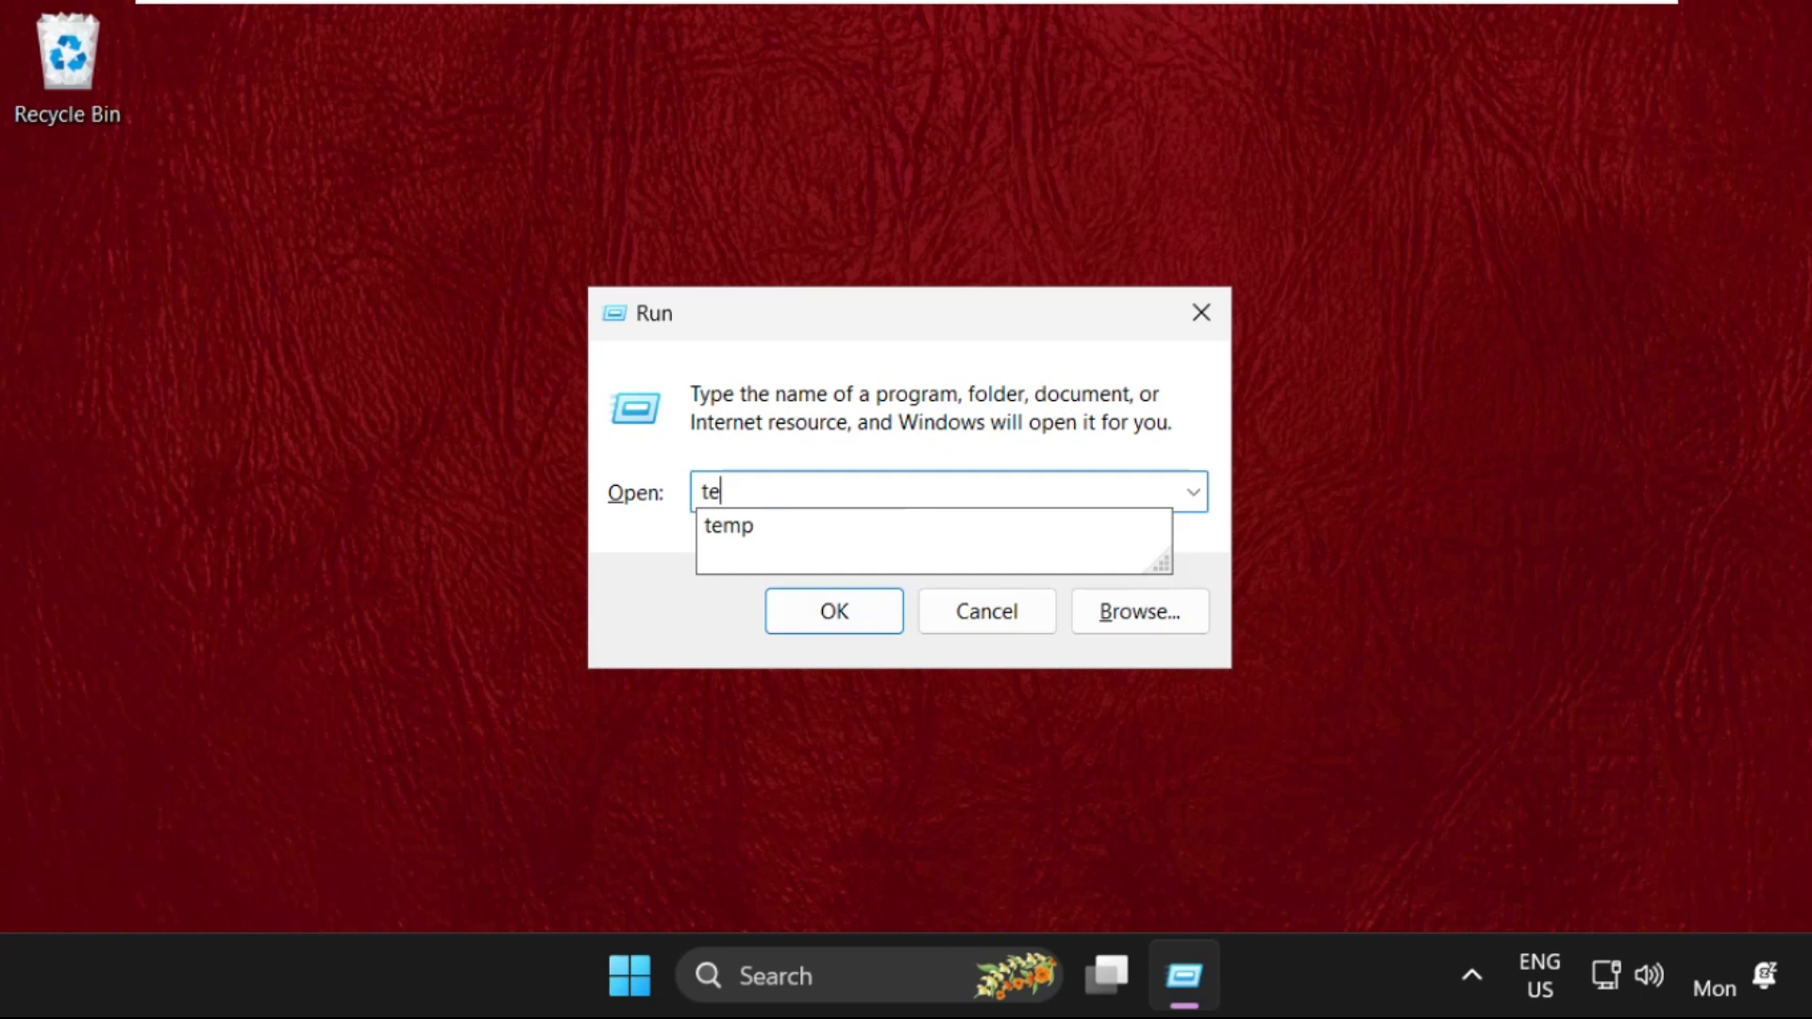
pyautogui.click(883, 596)
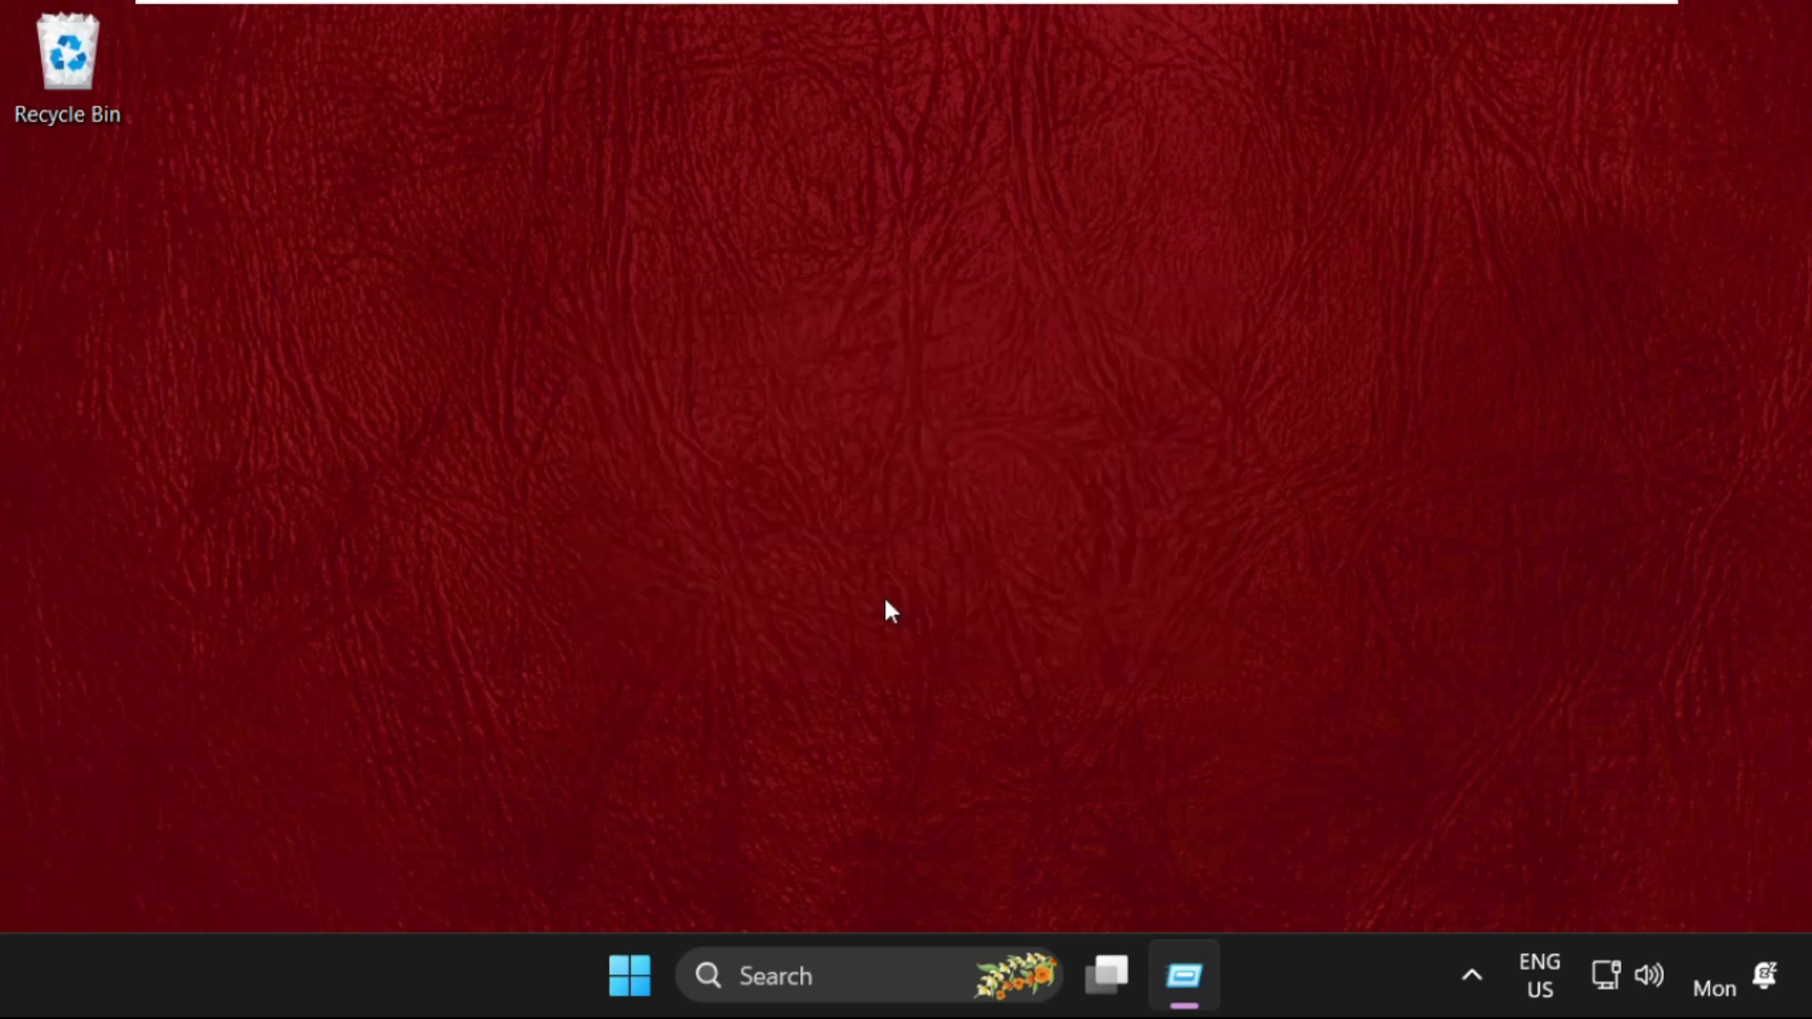
pyautogui.moveTo(874, 678); pyautogui.dragTo(811, 530)
pyautogui.rightClick(815, 515)
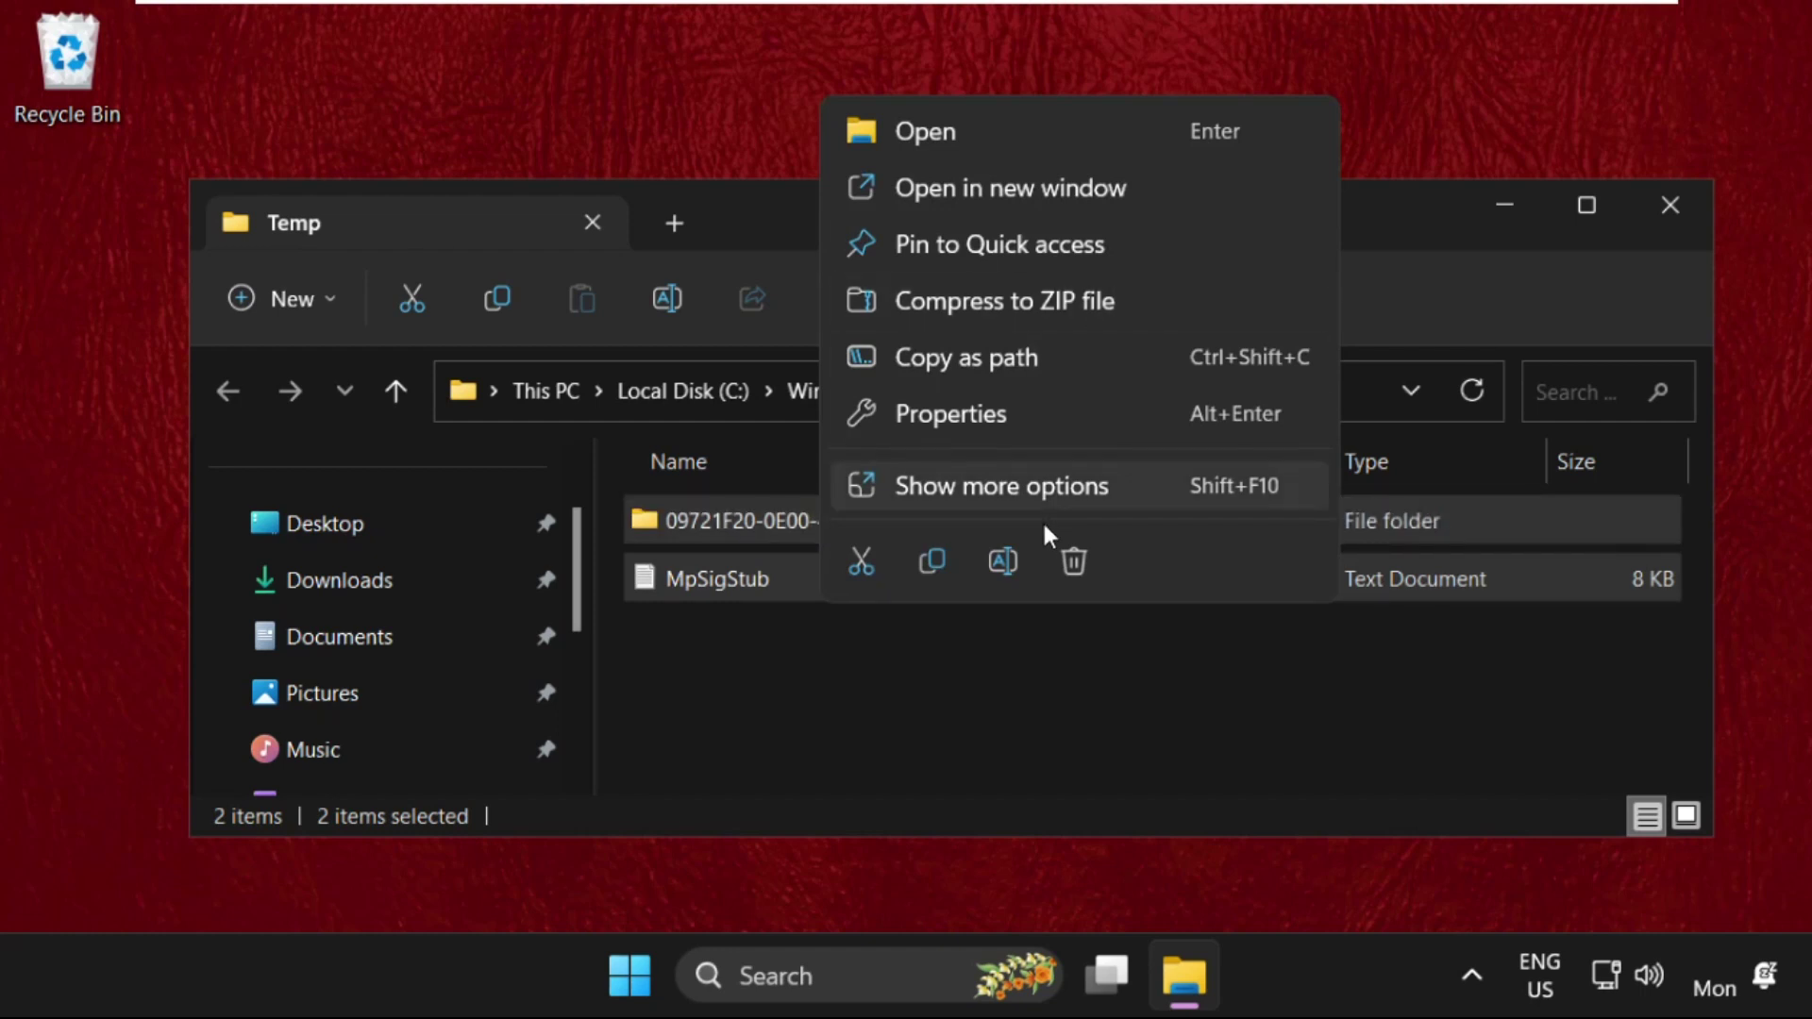
pyautogui.click(1072, 562)
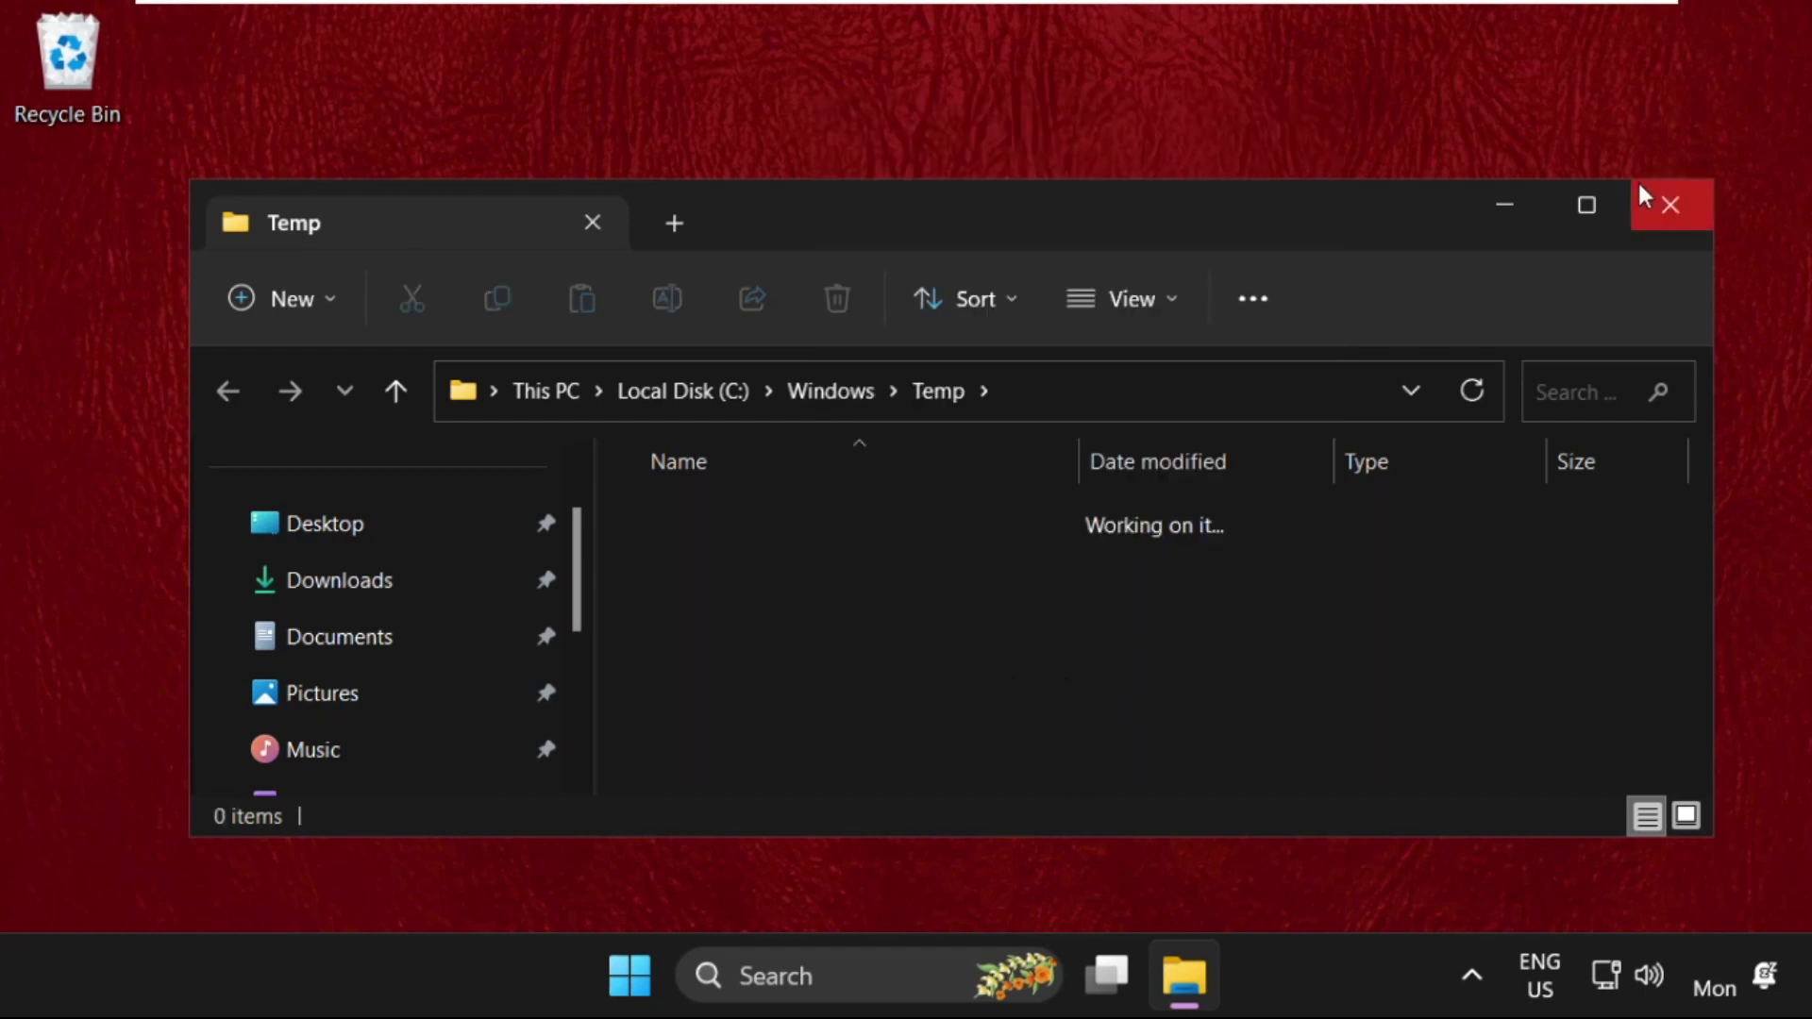
# Close the Windows Temp window, then run %temp% to open the user's Temp folder.
pyautogui.click(1663, 215)
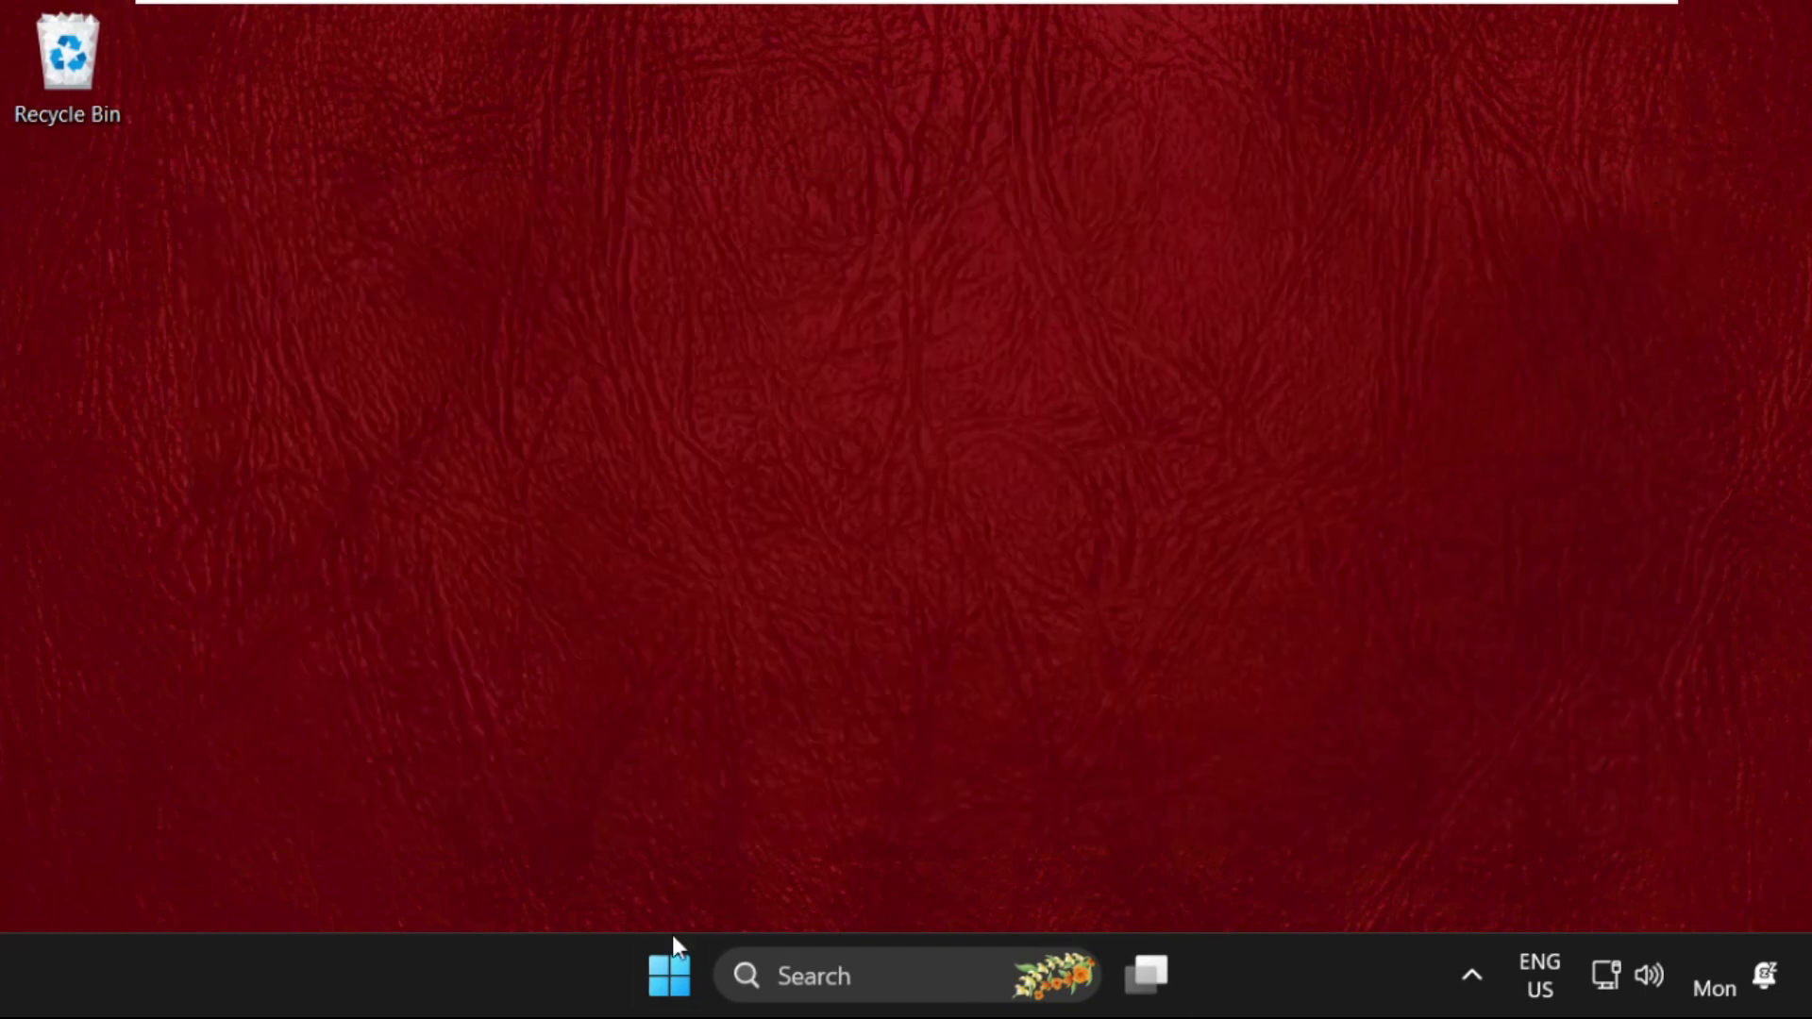
pyautogui.rightClick(674, 972)
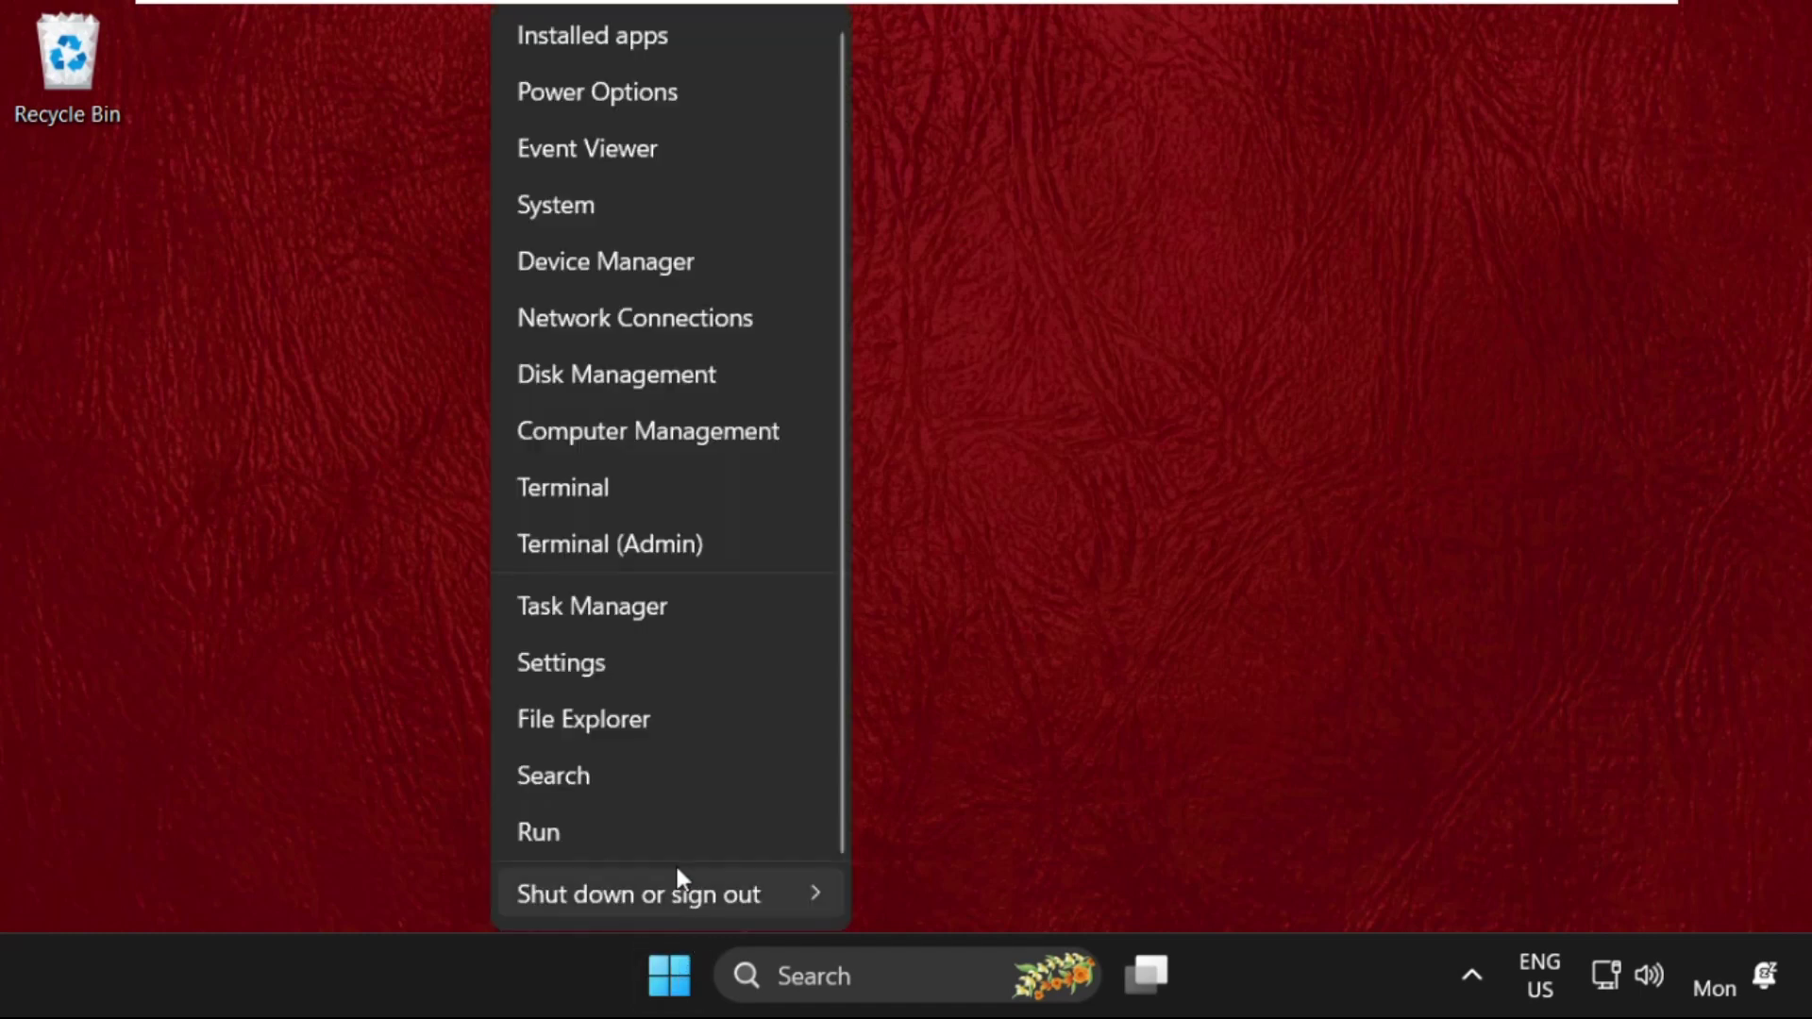
pyautogui.click(585, 829)
pyautogui.moveTo(415, 572); pyautogui.dragTo(971, 433)
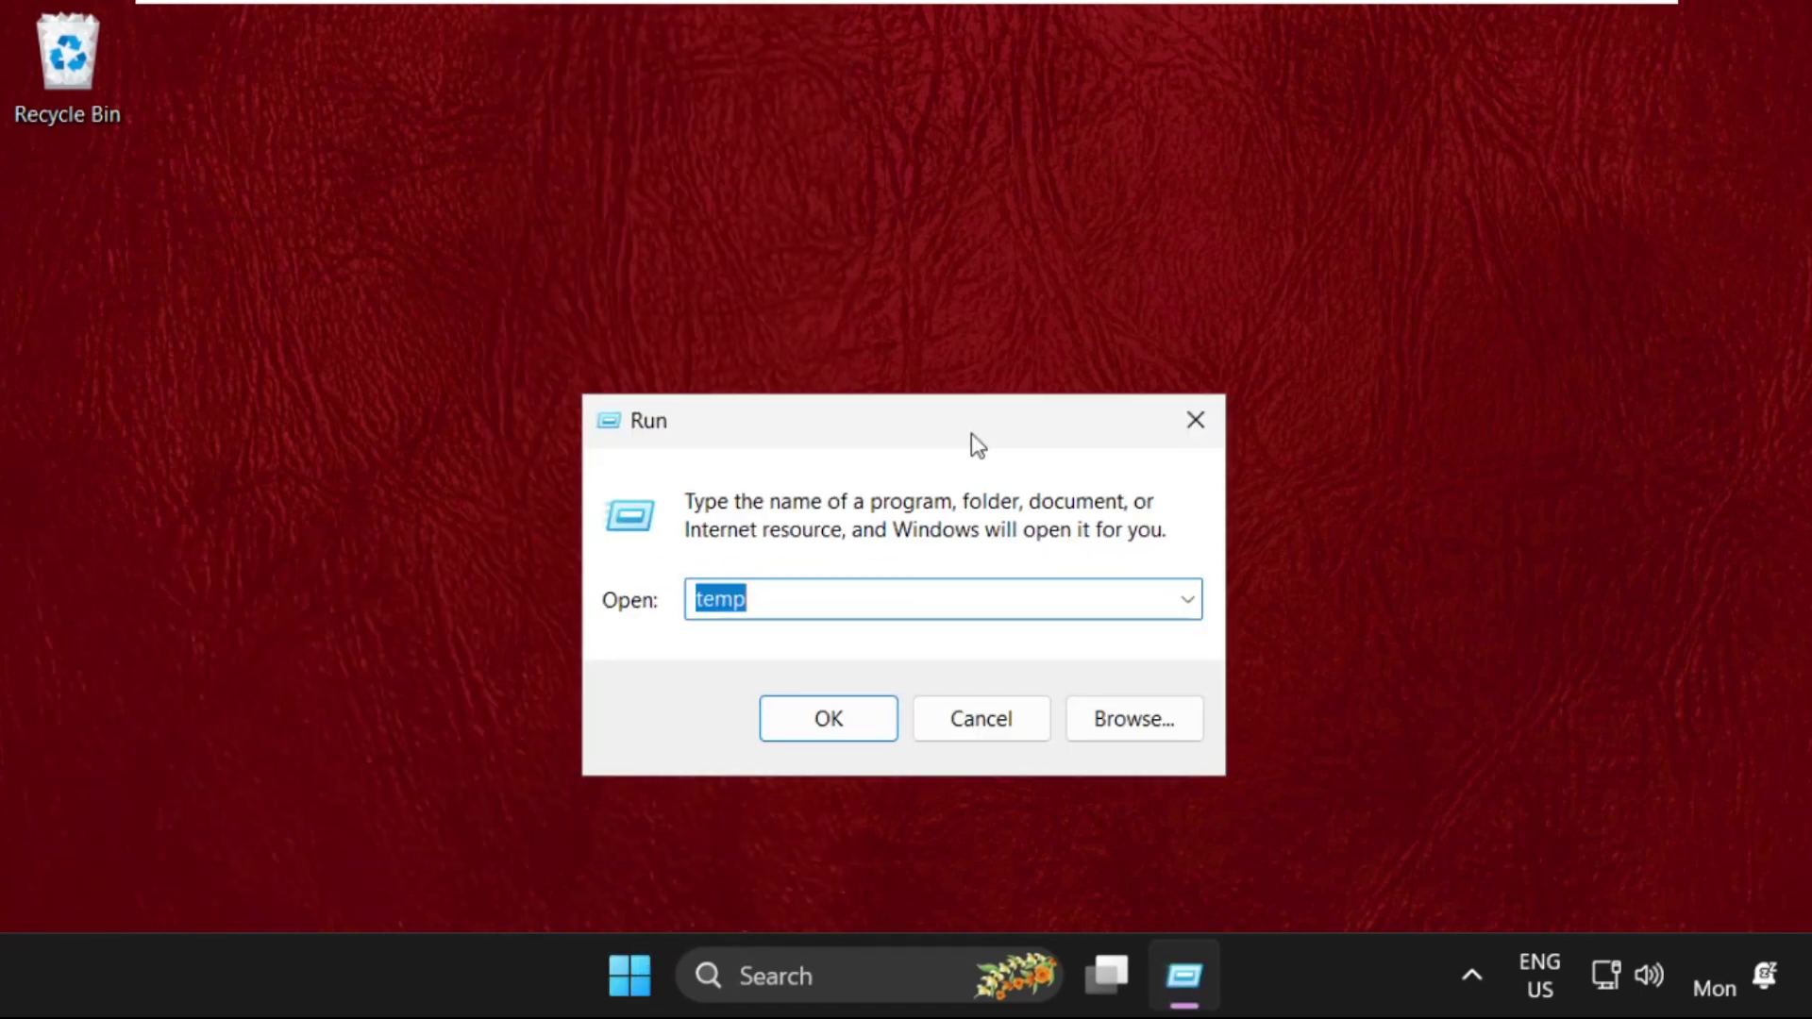
pyautogui.press('BackSpace')
pyautogui.write('%te')
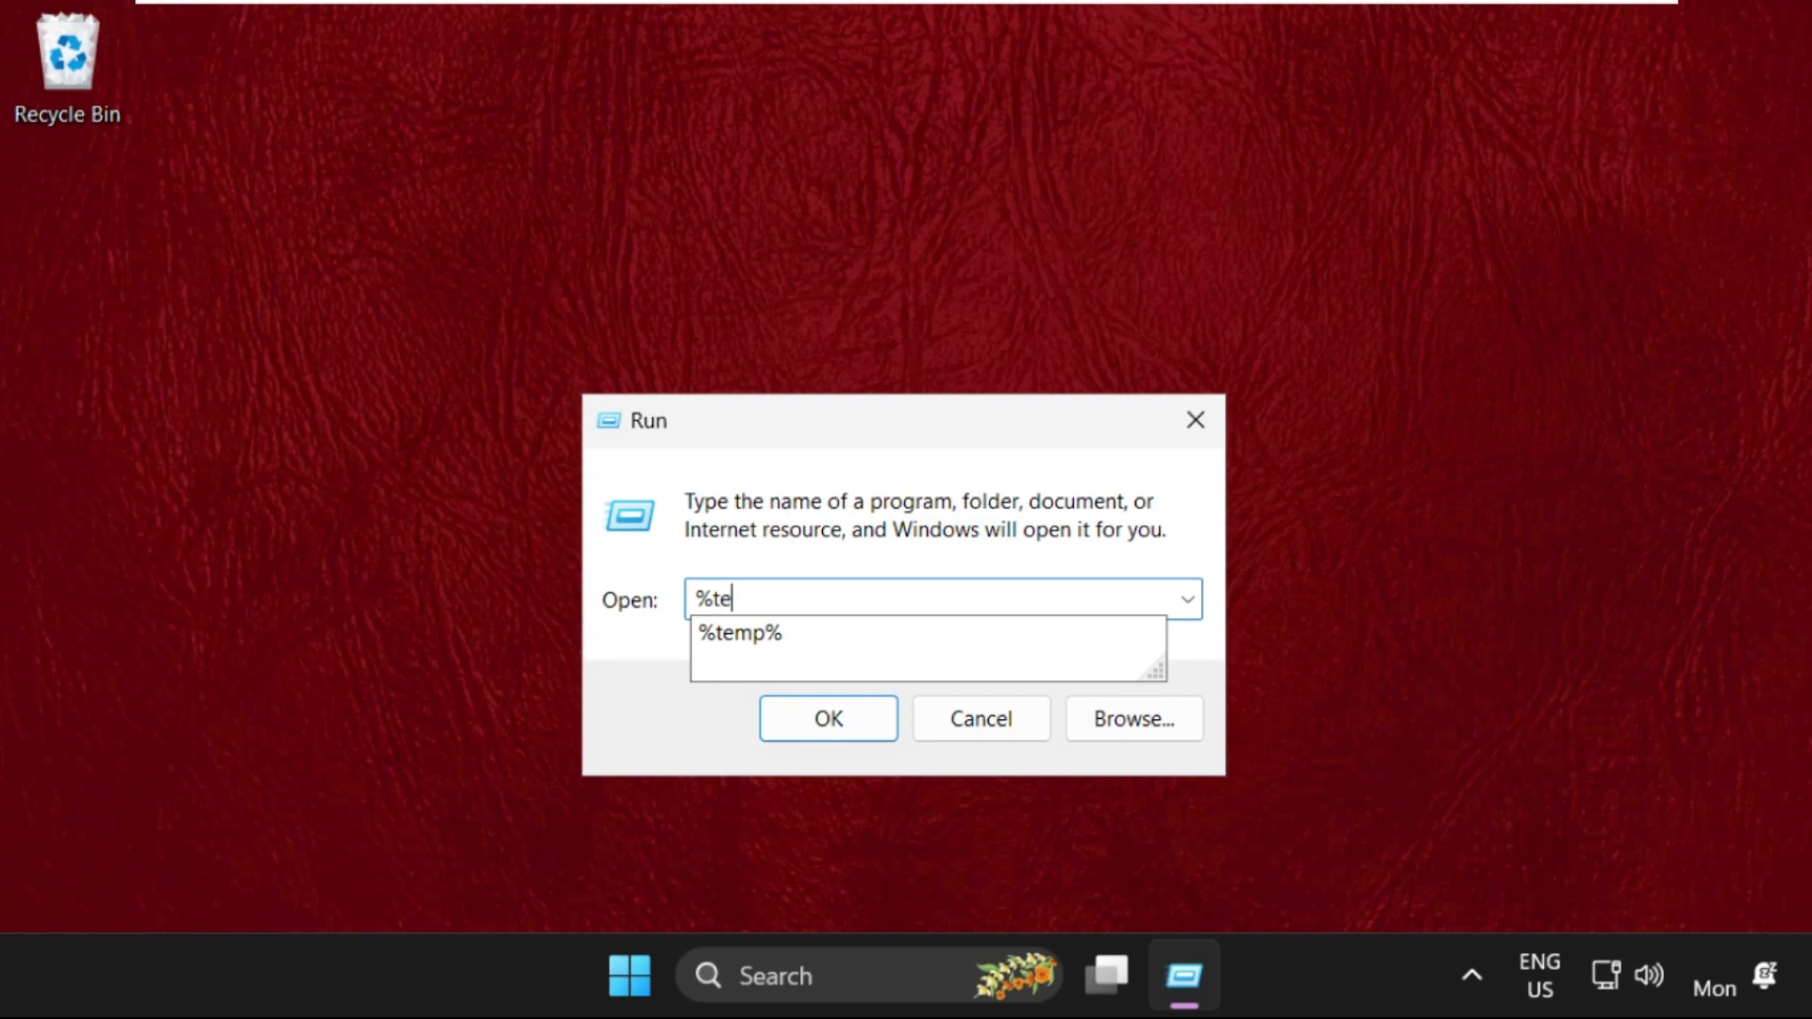
pyautogui.write('mp%')
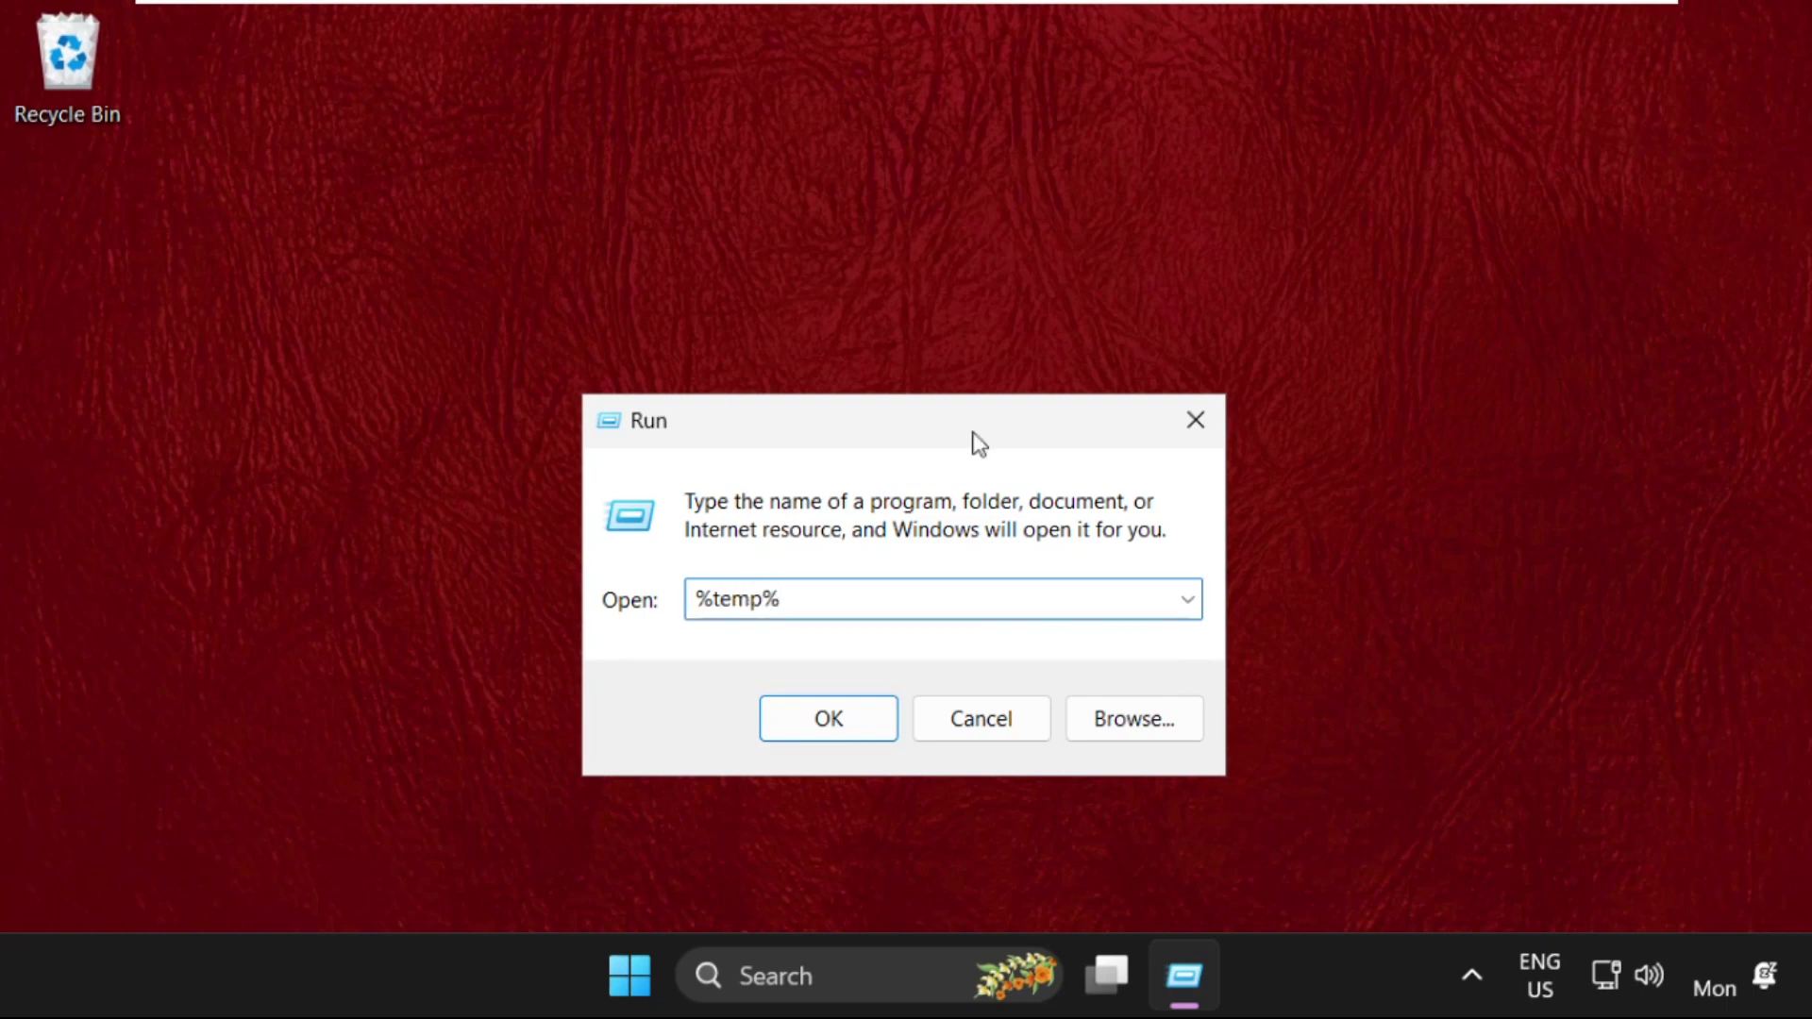
pyautogui.press('Return')
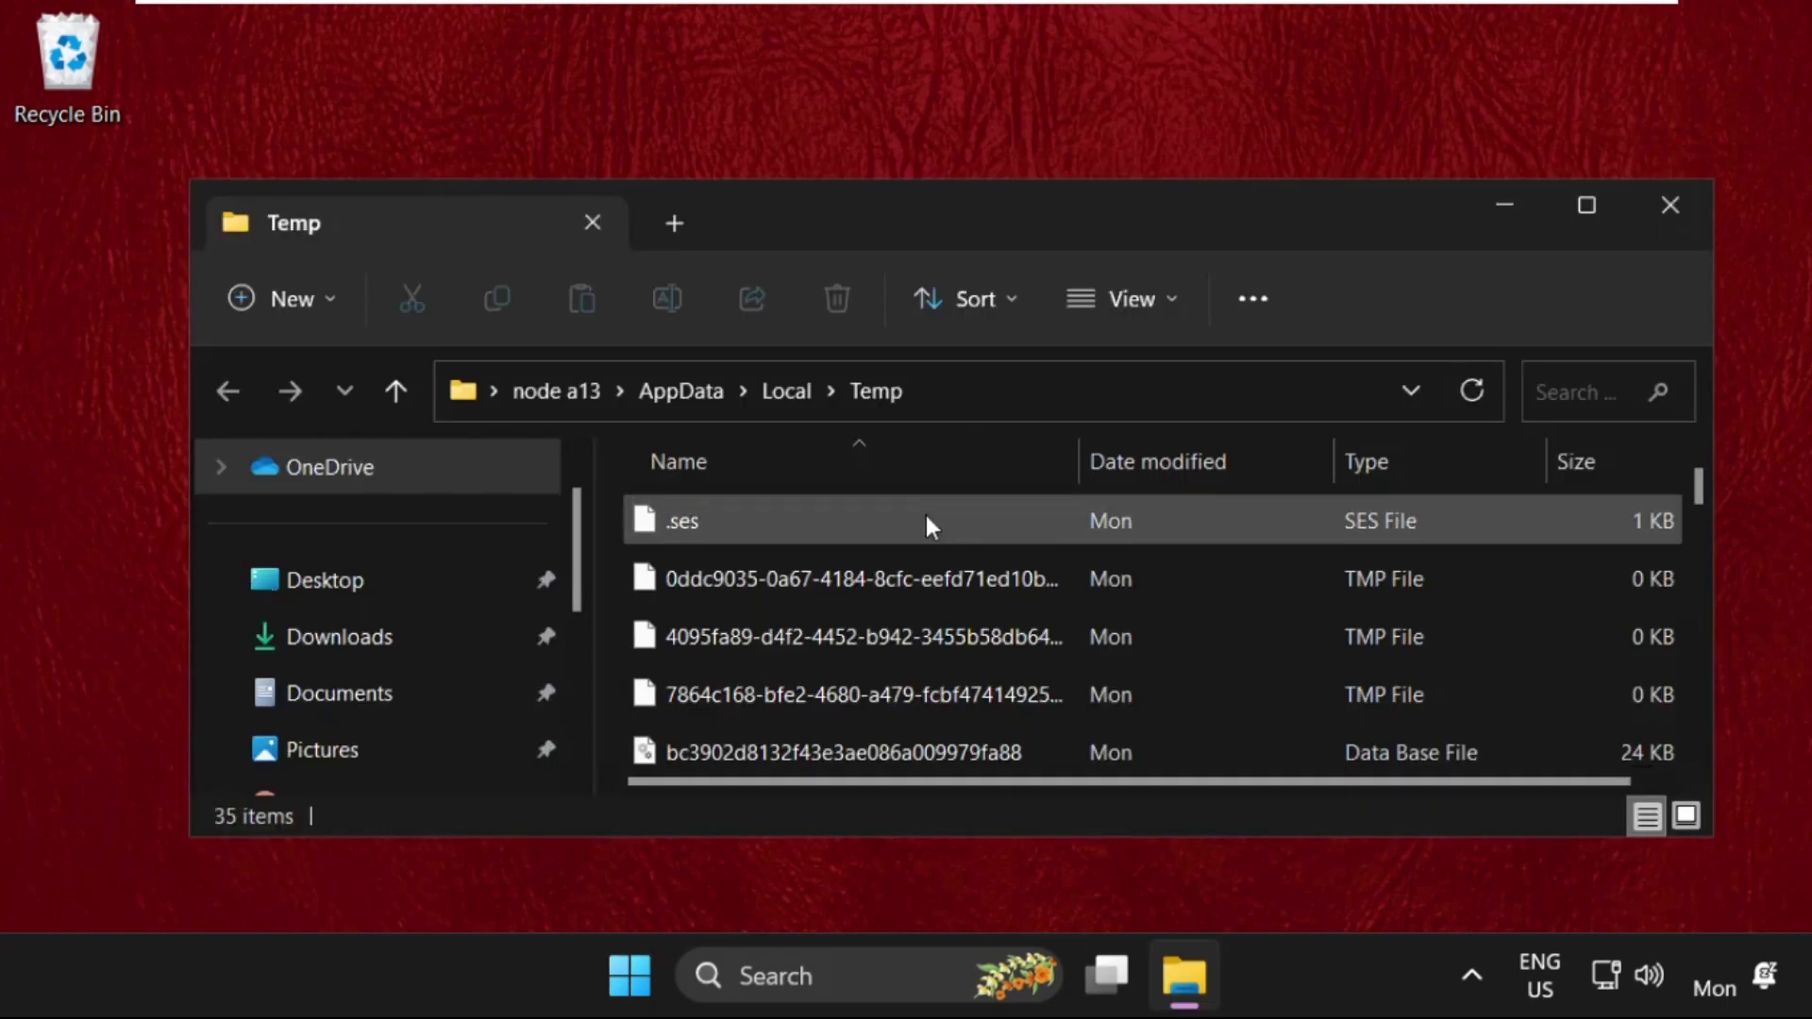
# Select all 35 files in the user Temp folder and delete them.
pyautogui.scroll(-4, 852, 655)
pyautogui.scroll(5, 852, 655)
pyautogui.click(852, 655)
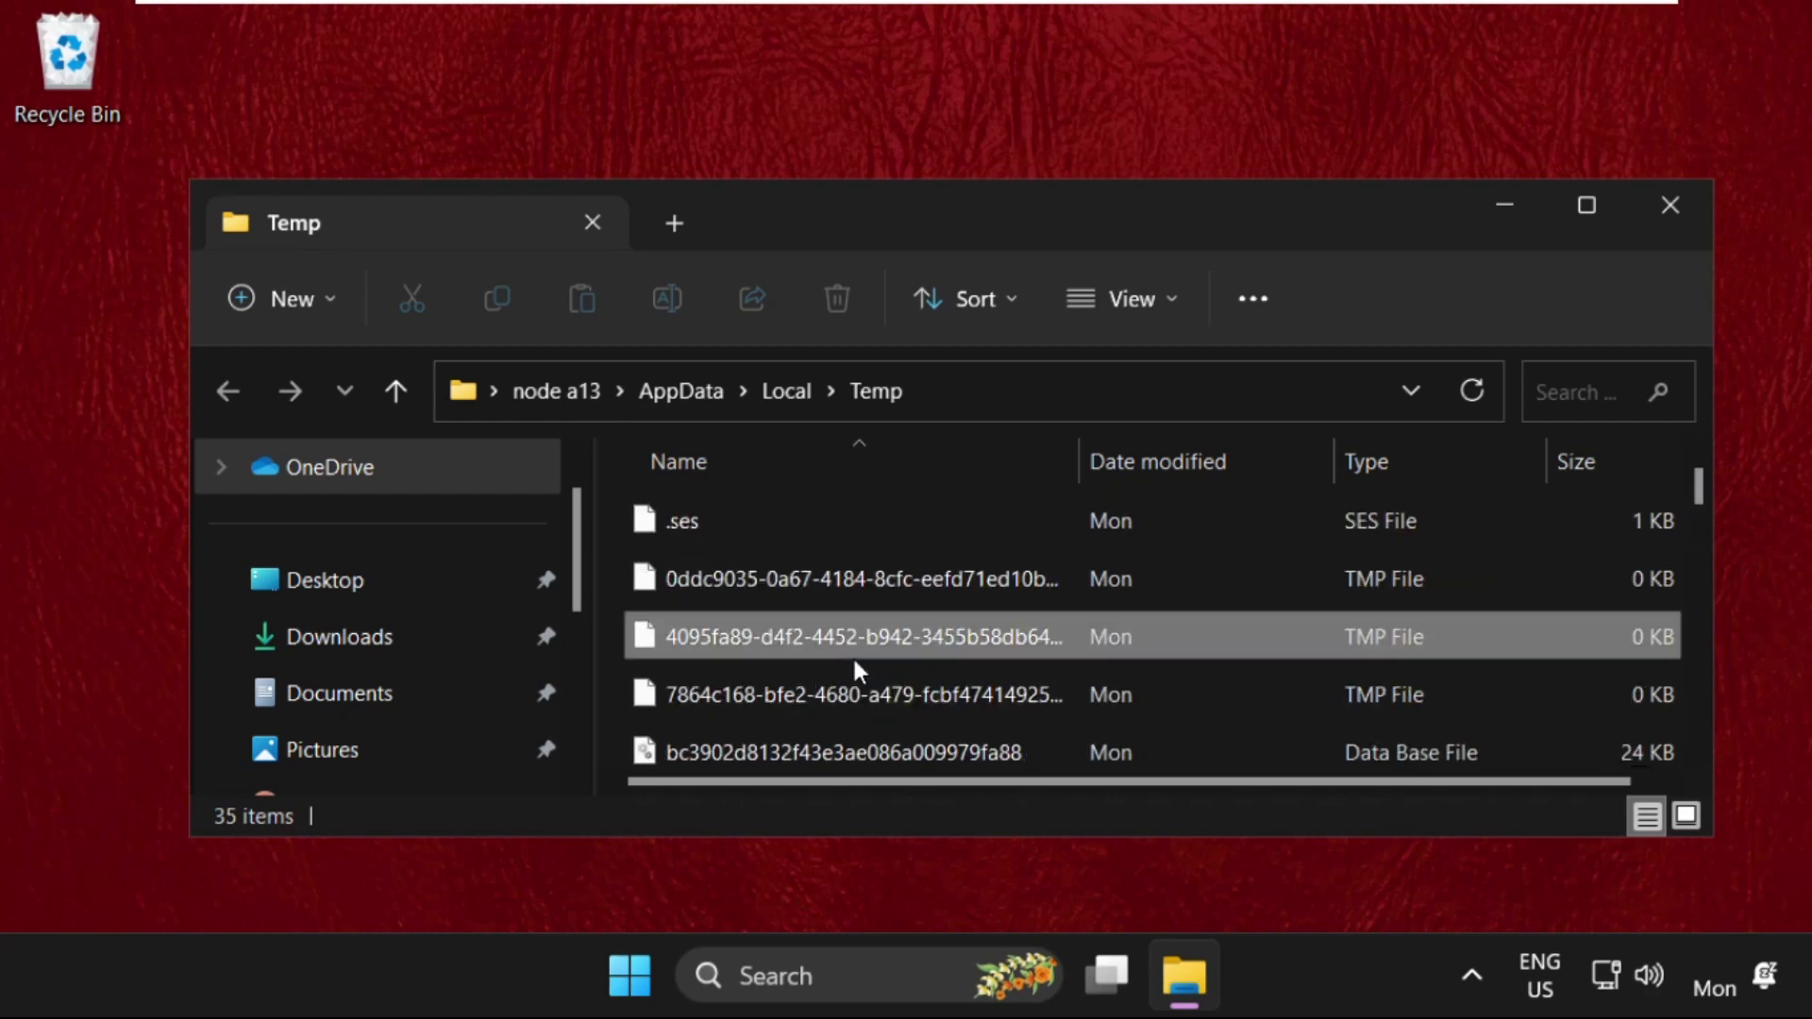
pyautogui.hotkey('ctrl', 'a')
pyautogui.rightClick(853, 660)
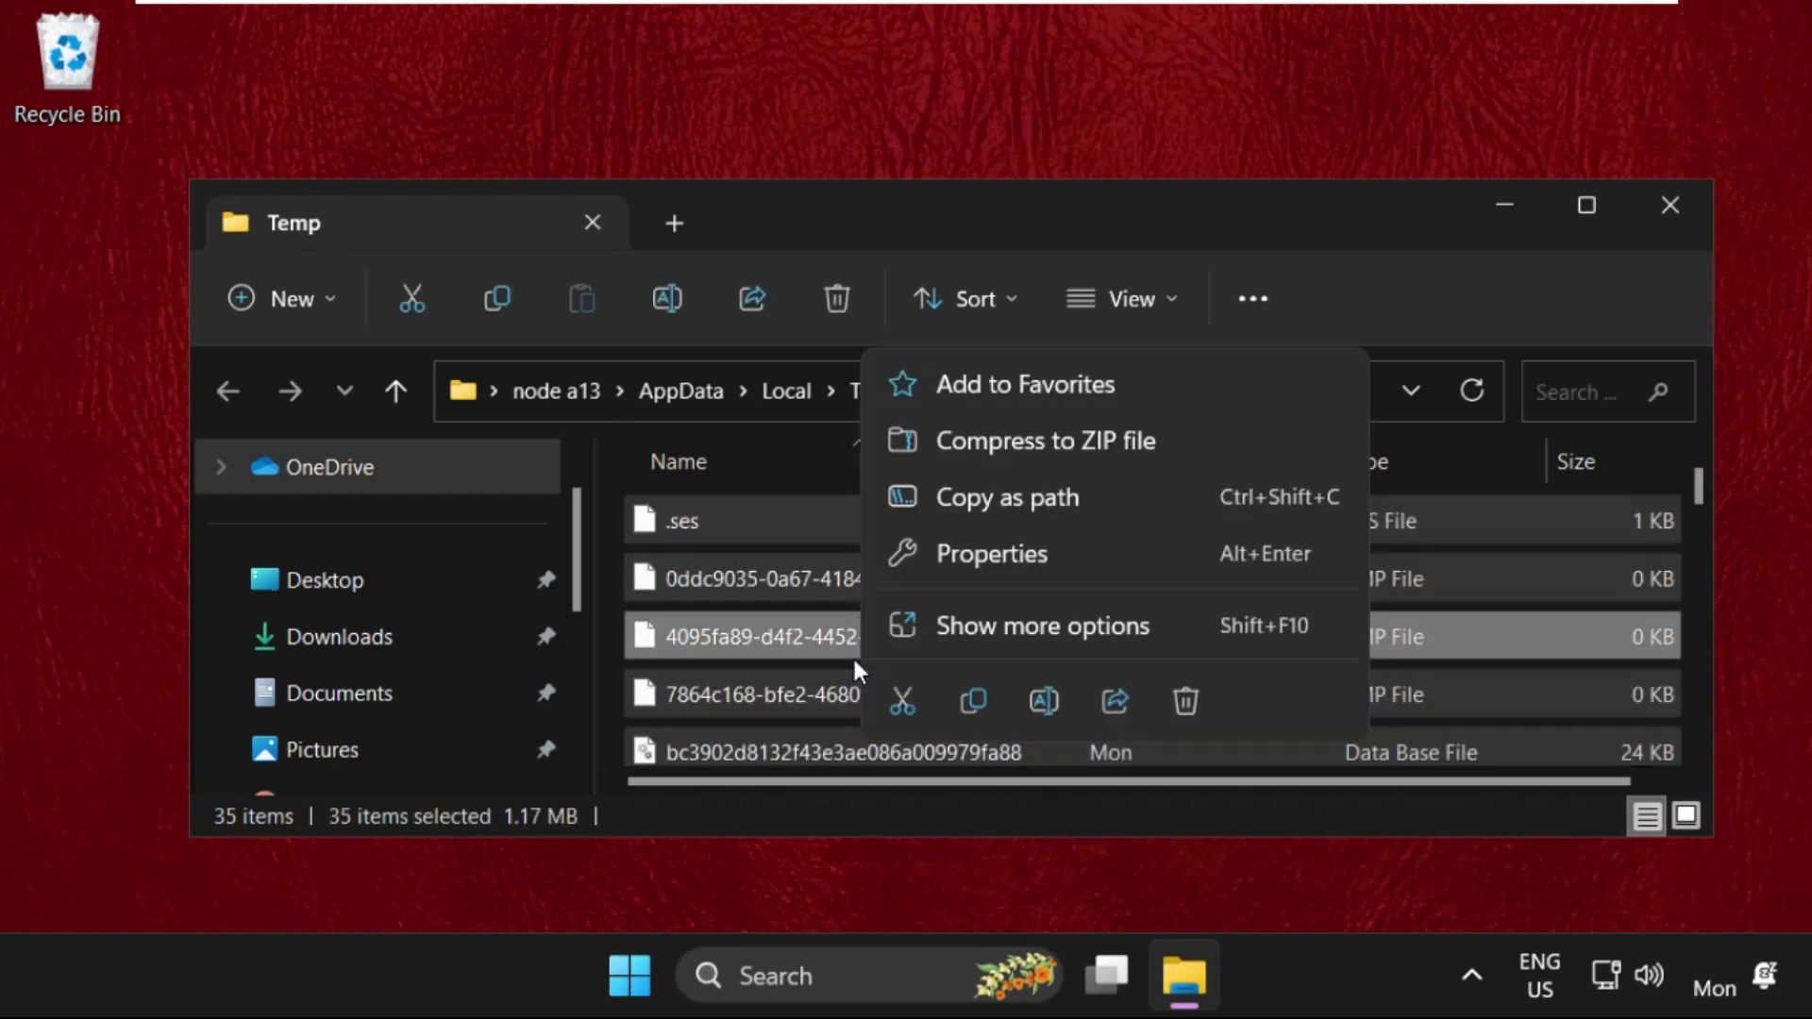
pyautogui.click(1185, 706)
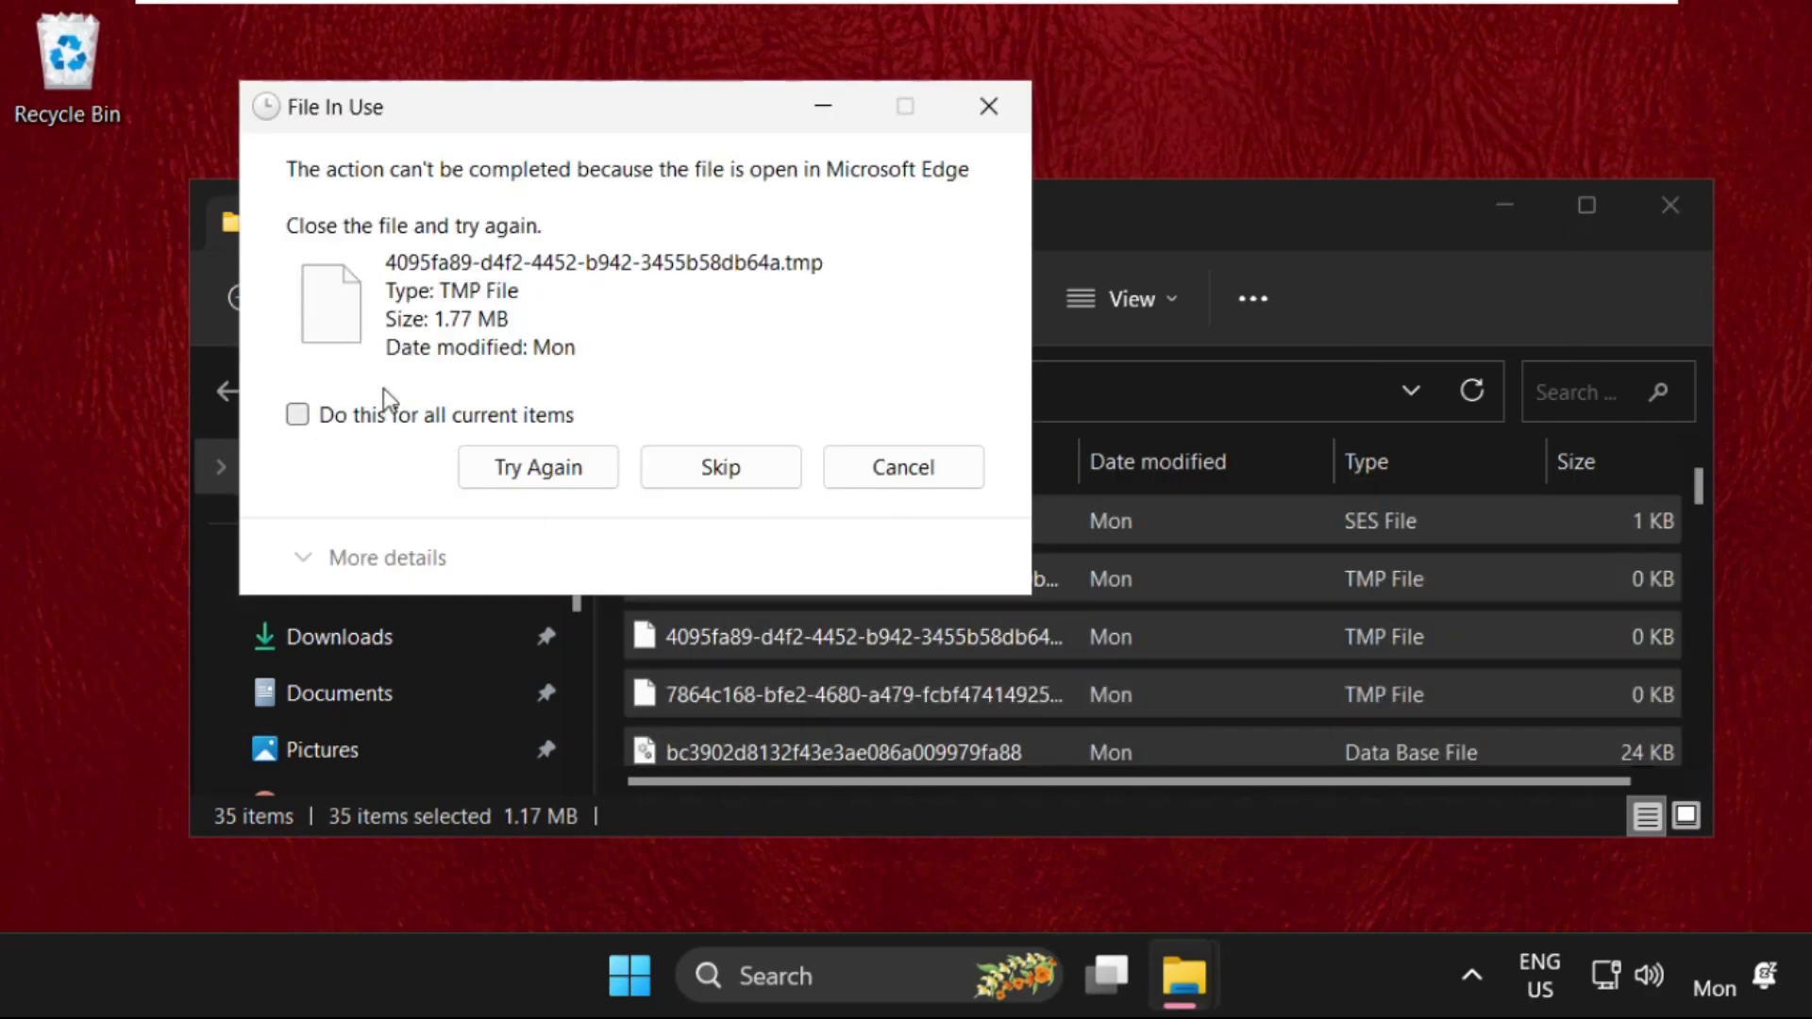
# Skip every file still in use, then close the Temp folder window.
pyautogui.click(295, 413)
pyautogui.click(566, 474)
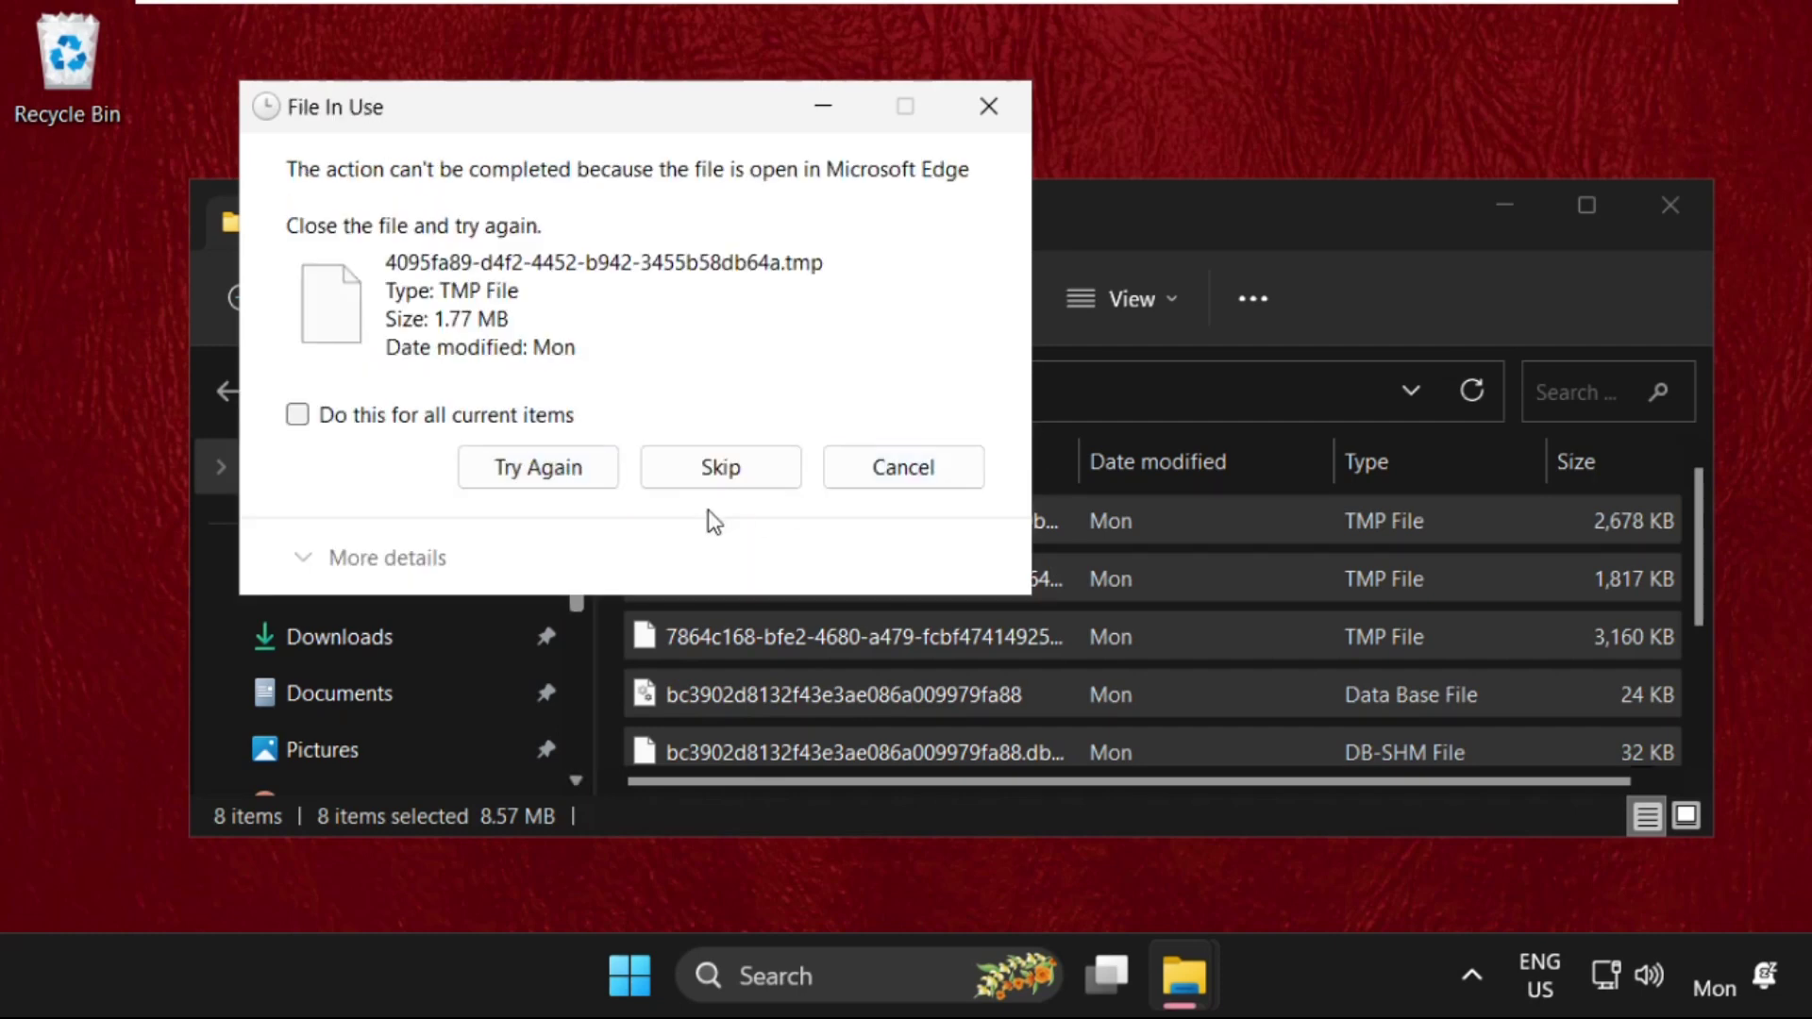
pyautogui.click(425, 418)
pyautogui.click(670, 467)
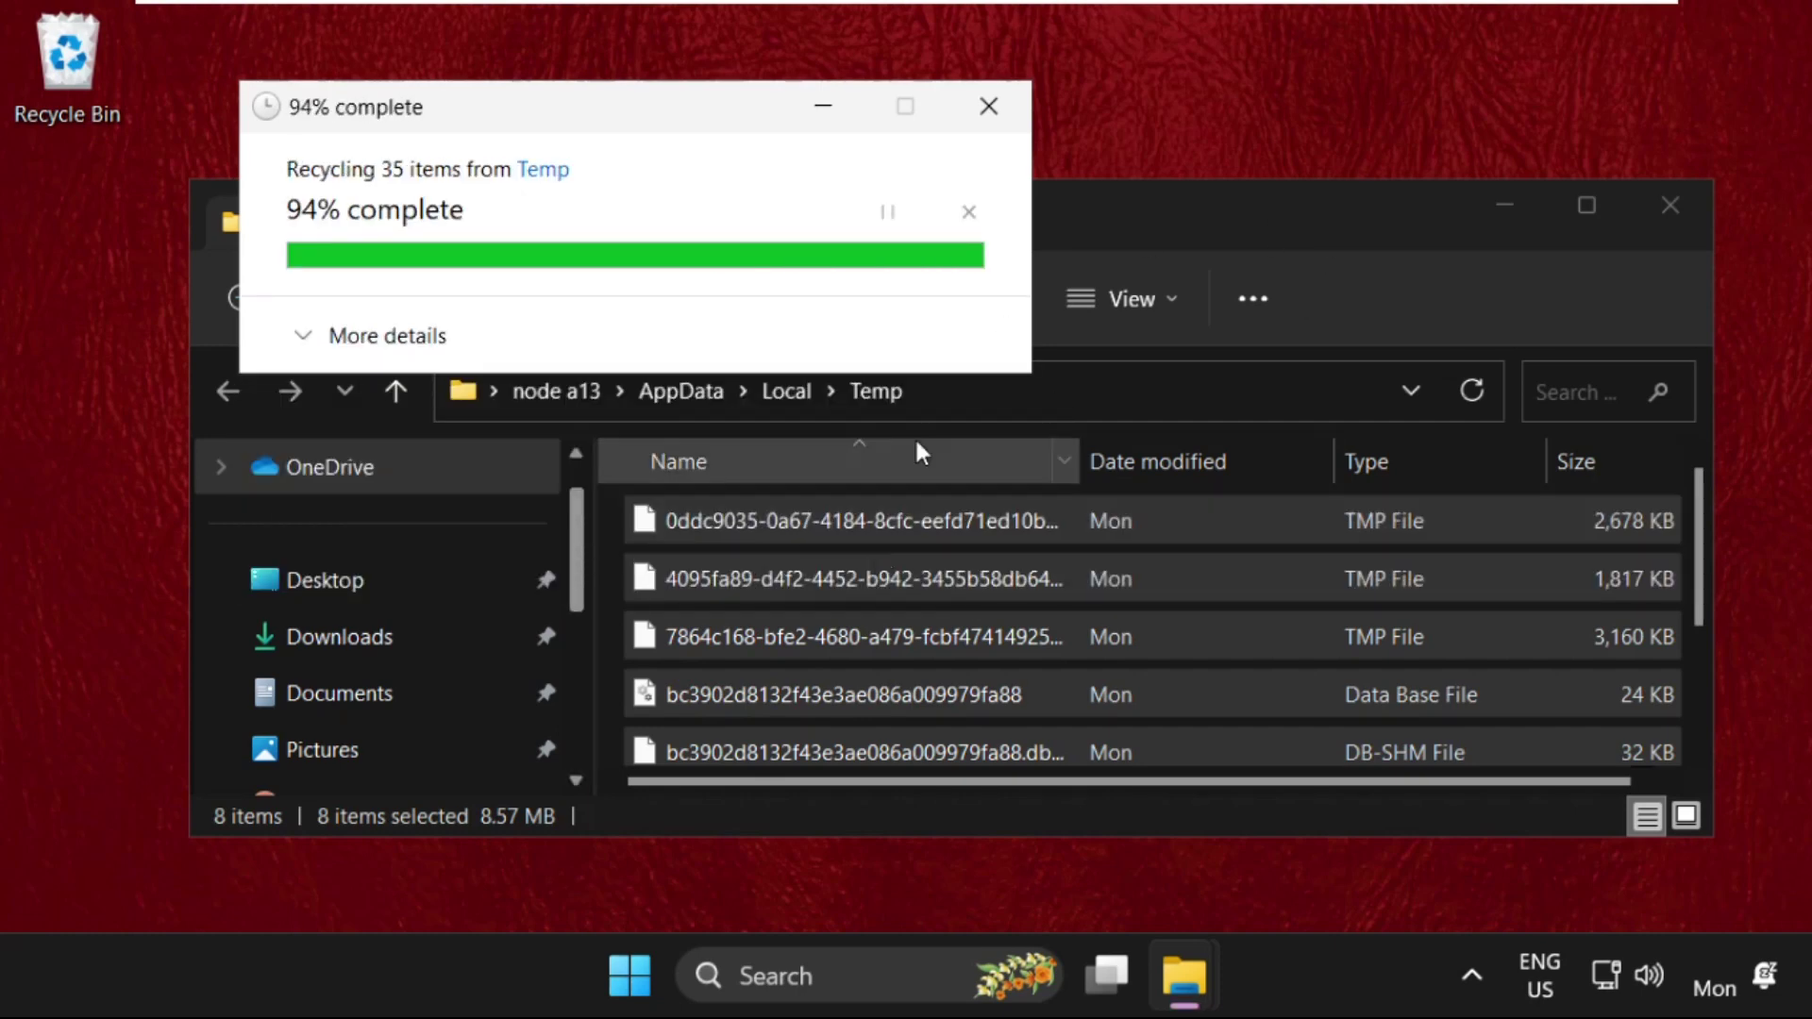
pyautogui.click(1673, 210)
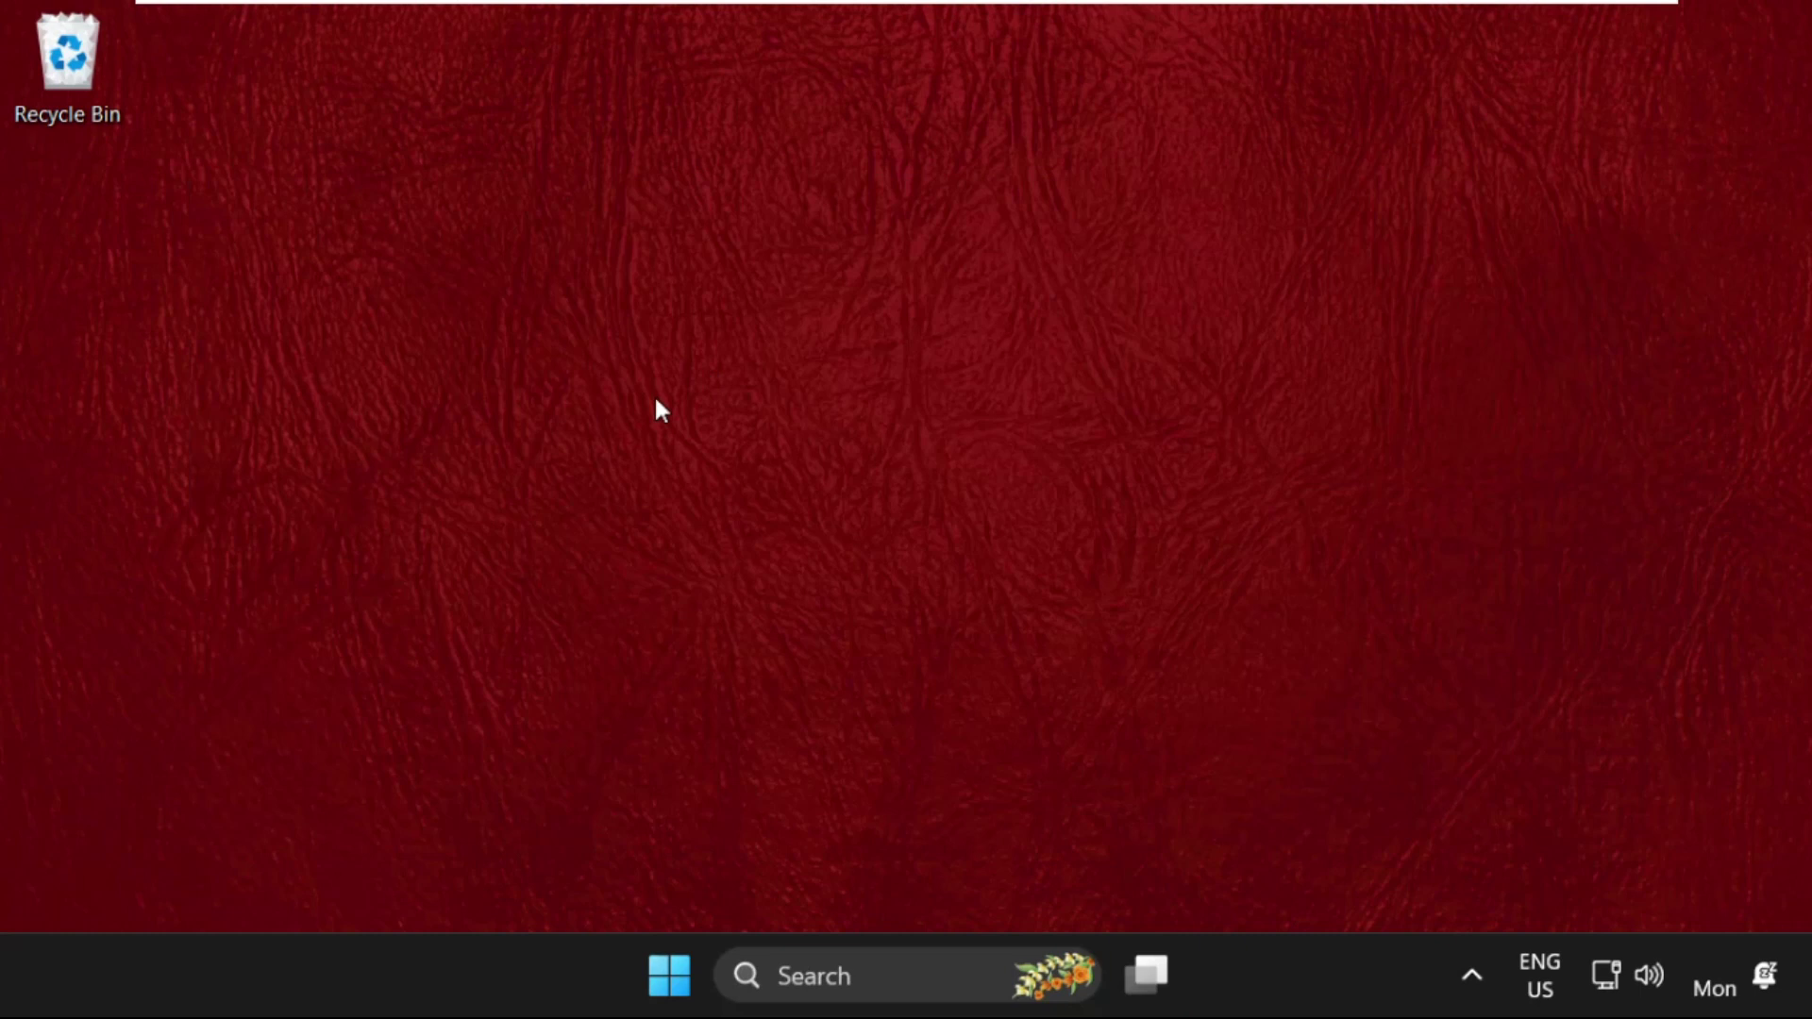
pyautogui.rightClick(679, 987)
pyautogui.click(634, 826)
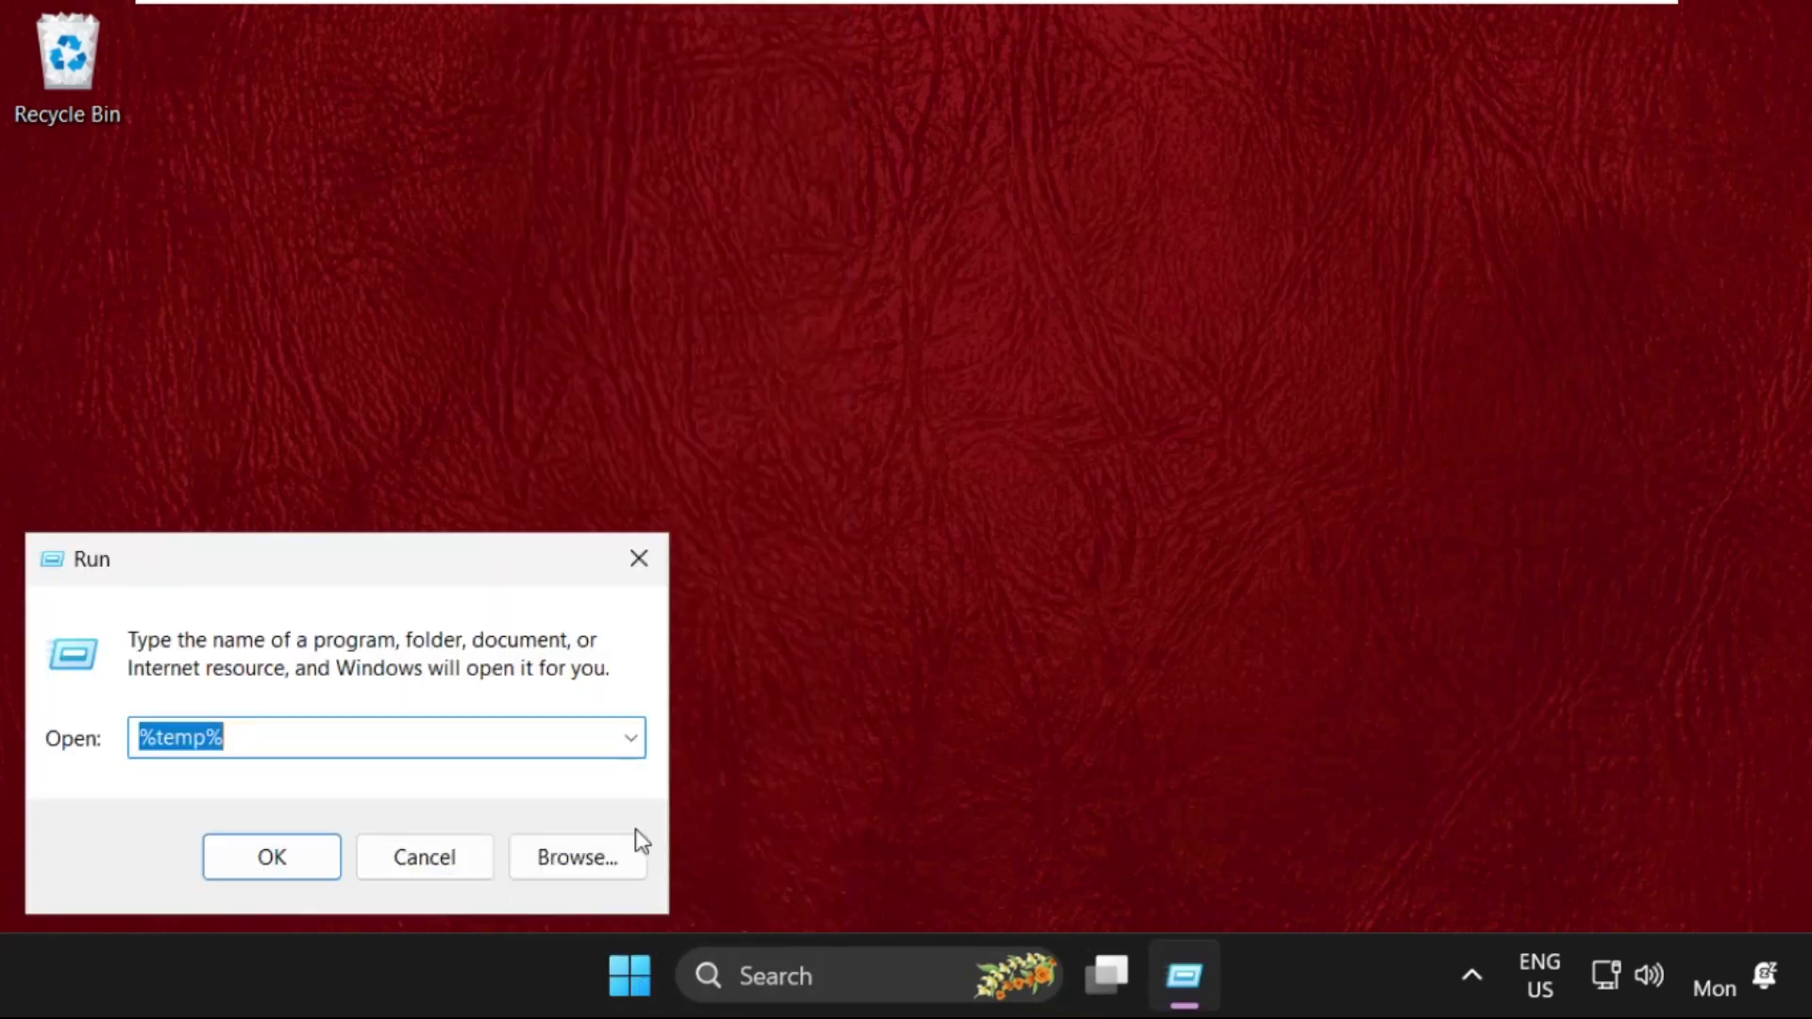
pyautogui.moveTo(465, 554); pyautogui.dragTo(1004, 355)
pyautogui.press('BackSpace')
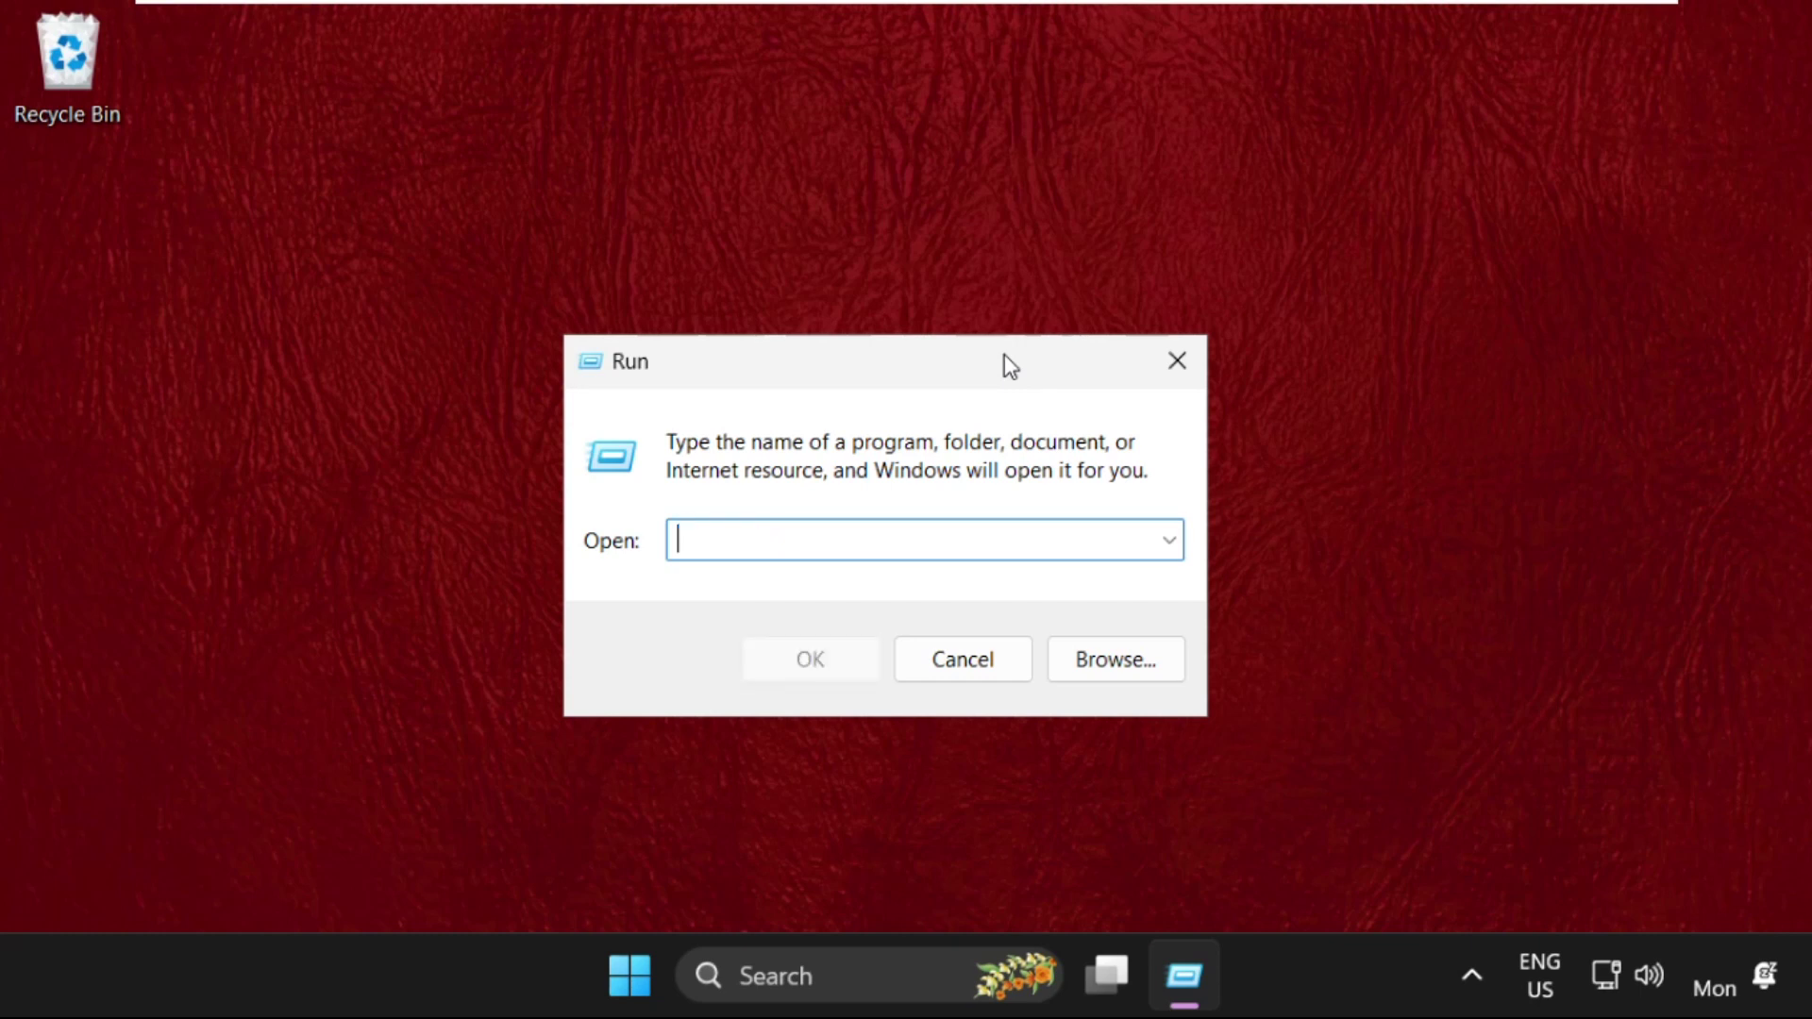
pyautogui.write('prefetc')
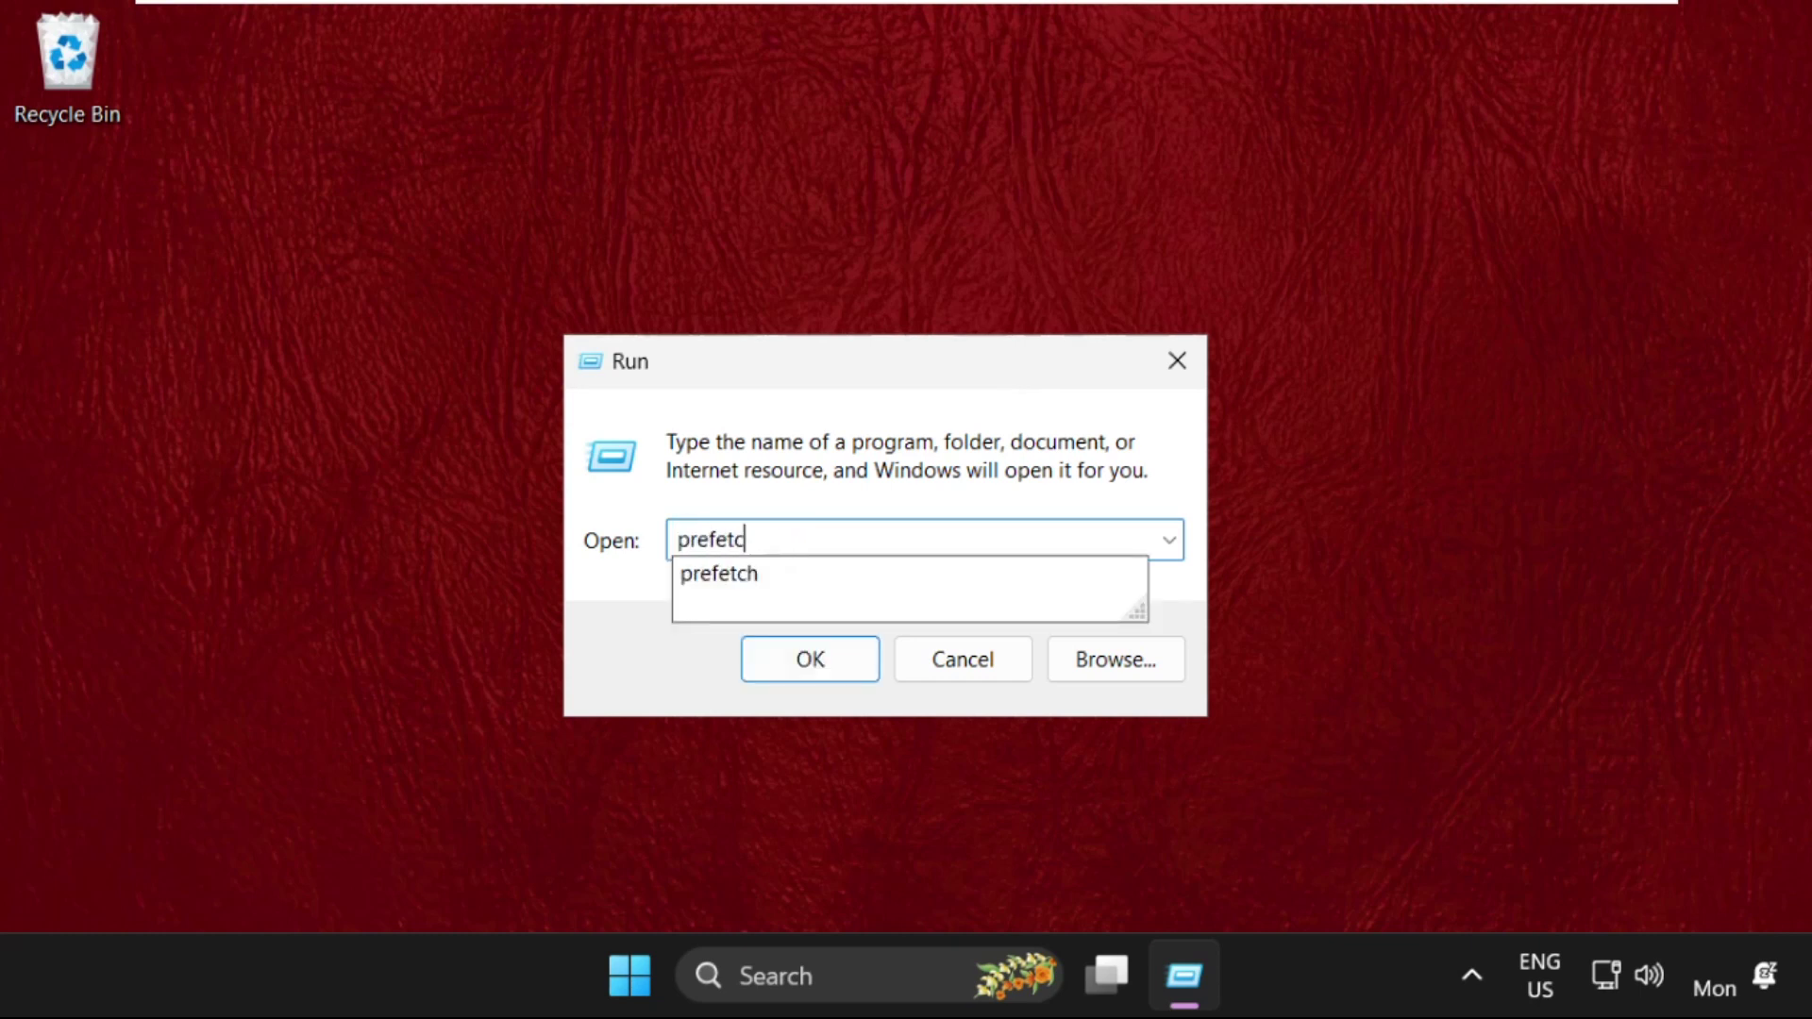
pyautogui.write('h')
pyautogui.press('Return')
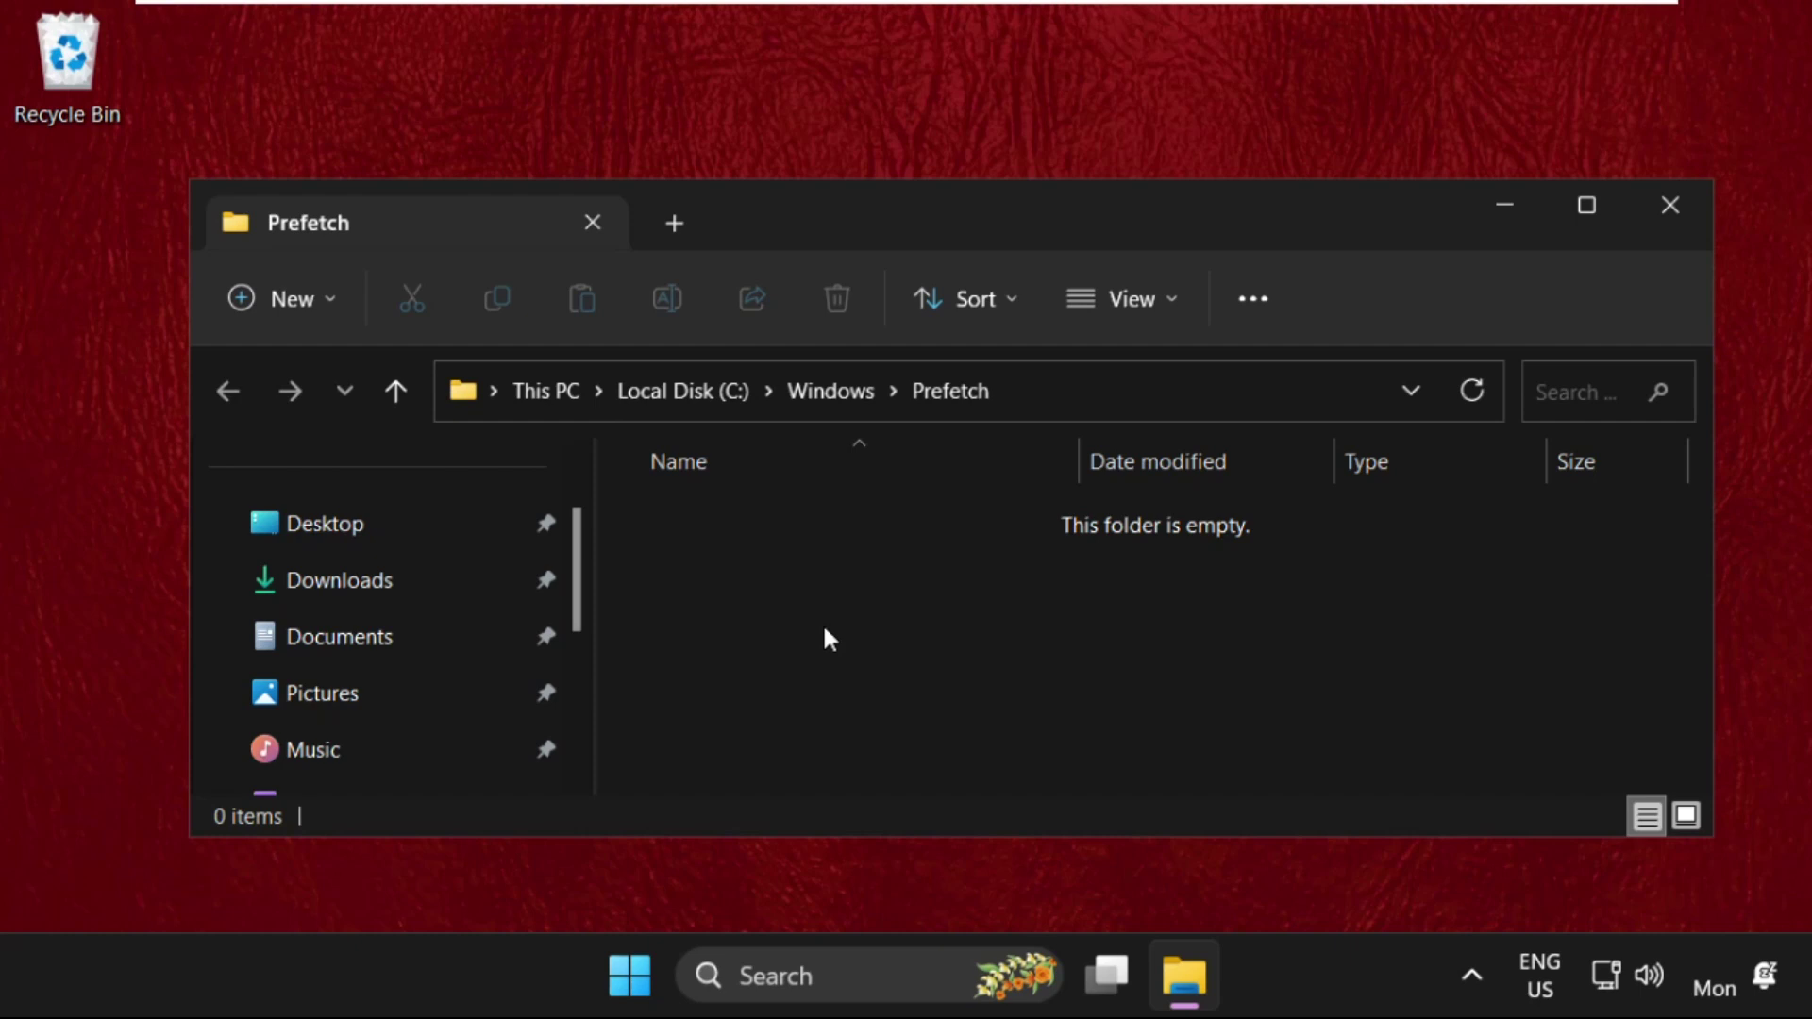
pyautogui.click(1672, 207)
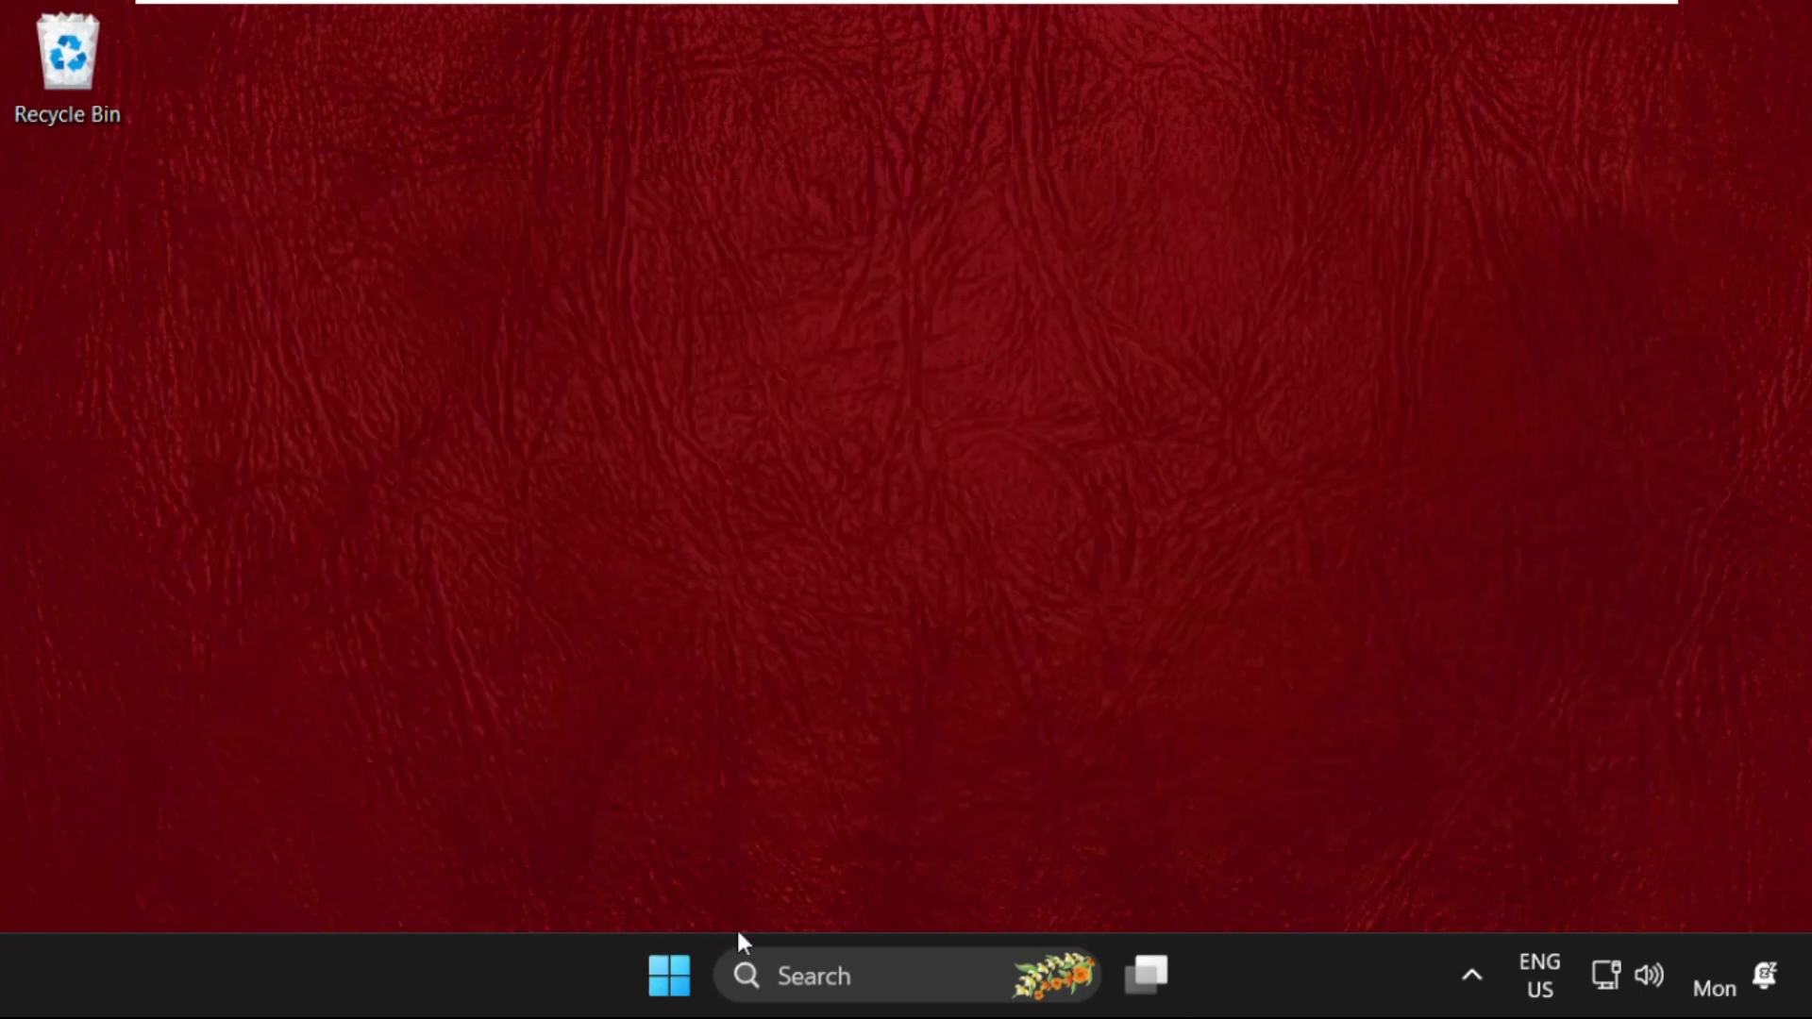
# Find Control Panel by searching 'contr' and go to System and Security > Power Options.
pyautogui.click(831, 975)
pyautogui.write('co')
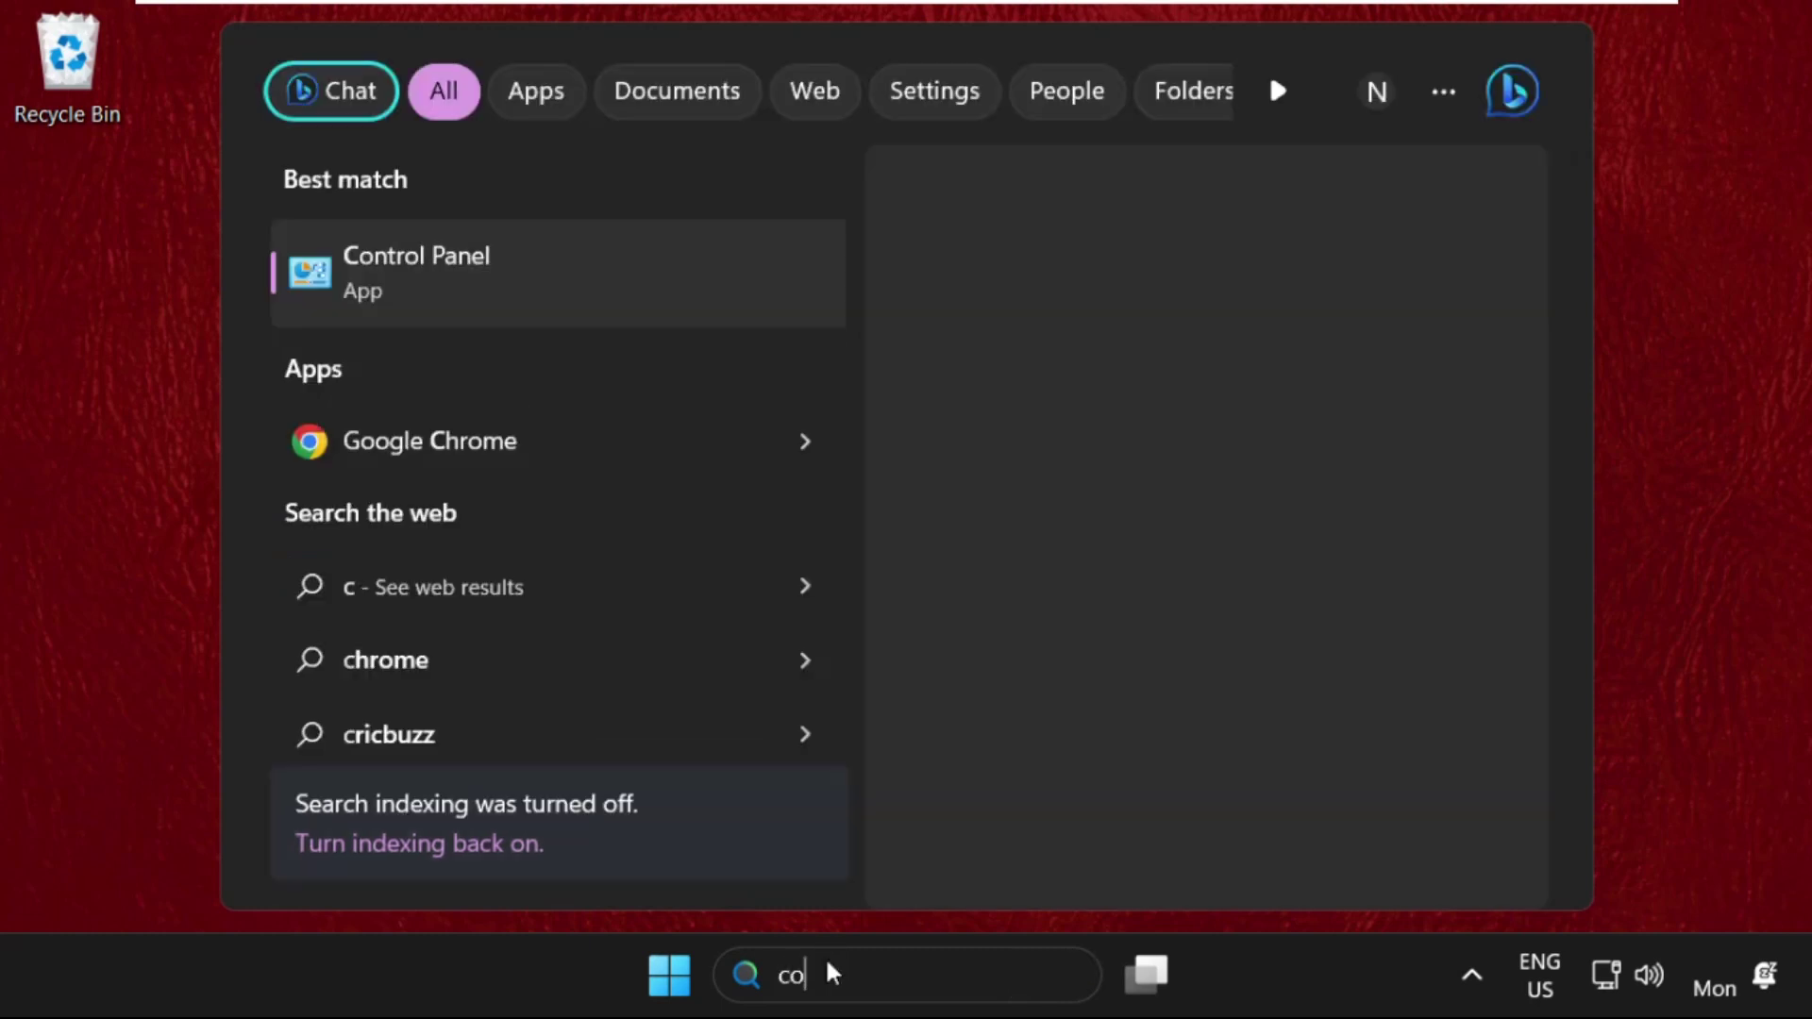
pyautogui.write('ntr')
pyautogui.click(583, 266)
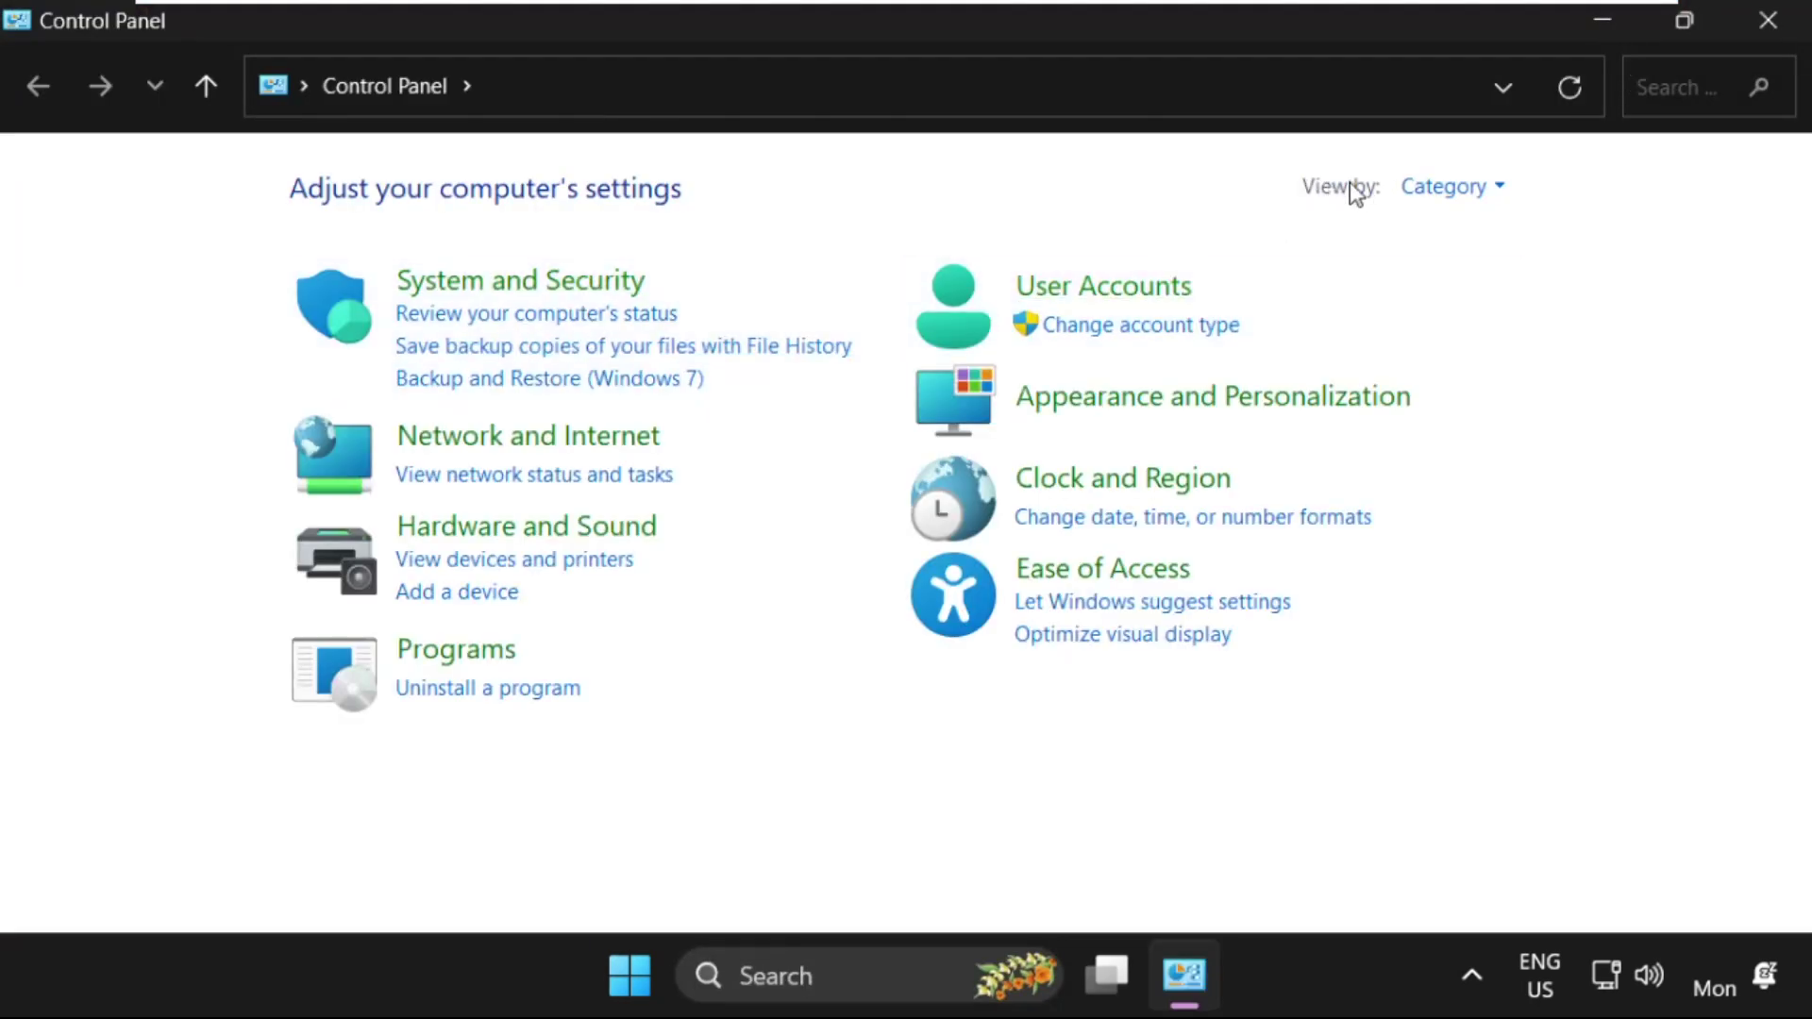
pyautogui.doubleClick(1436, 26)
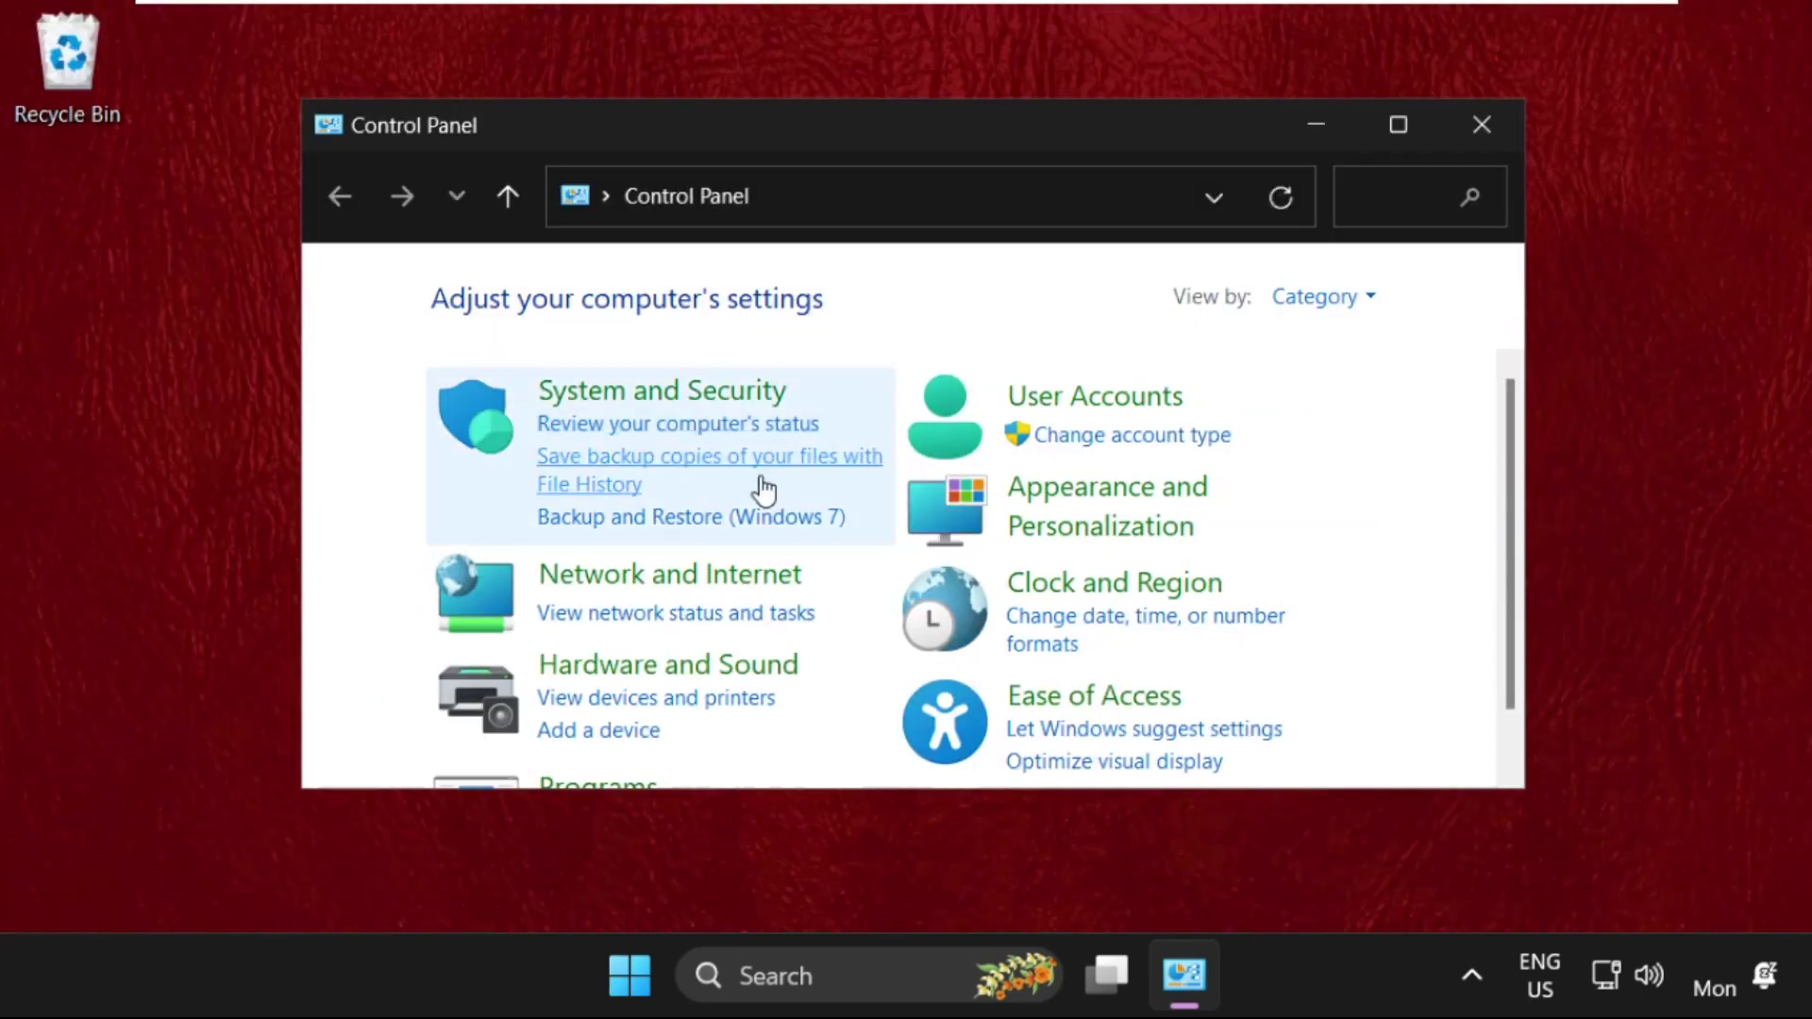
pyautogui.click(616, 392)
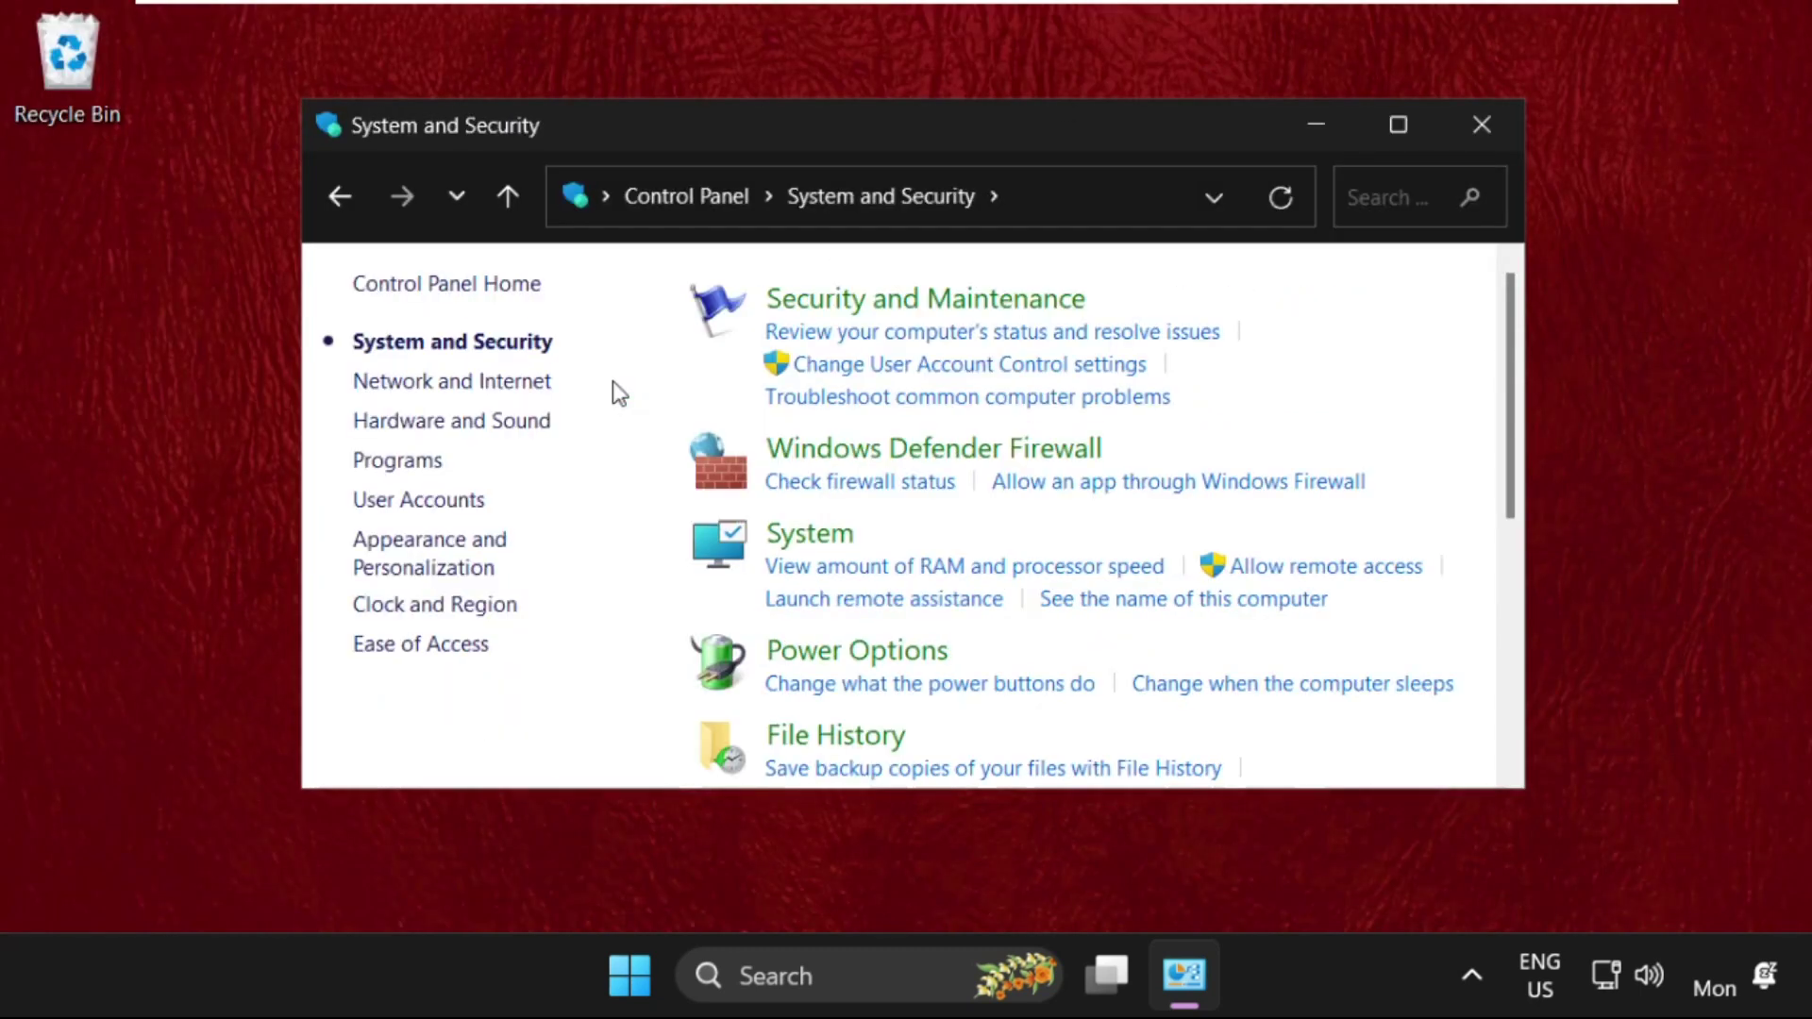
pyautogui.click(858, 653)
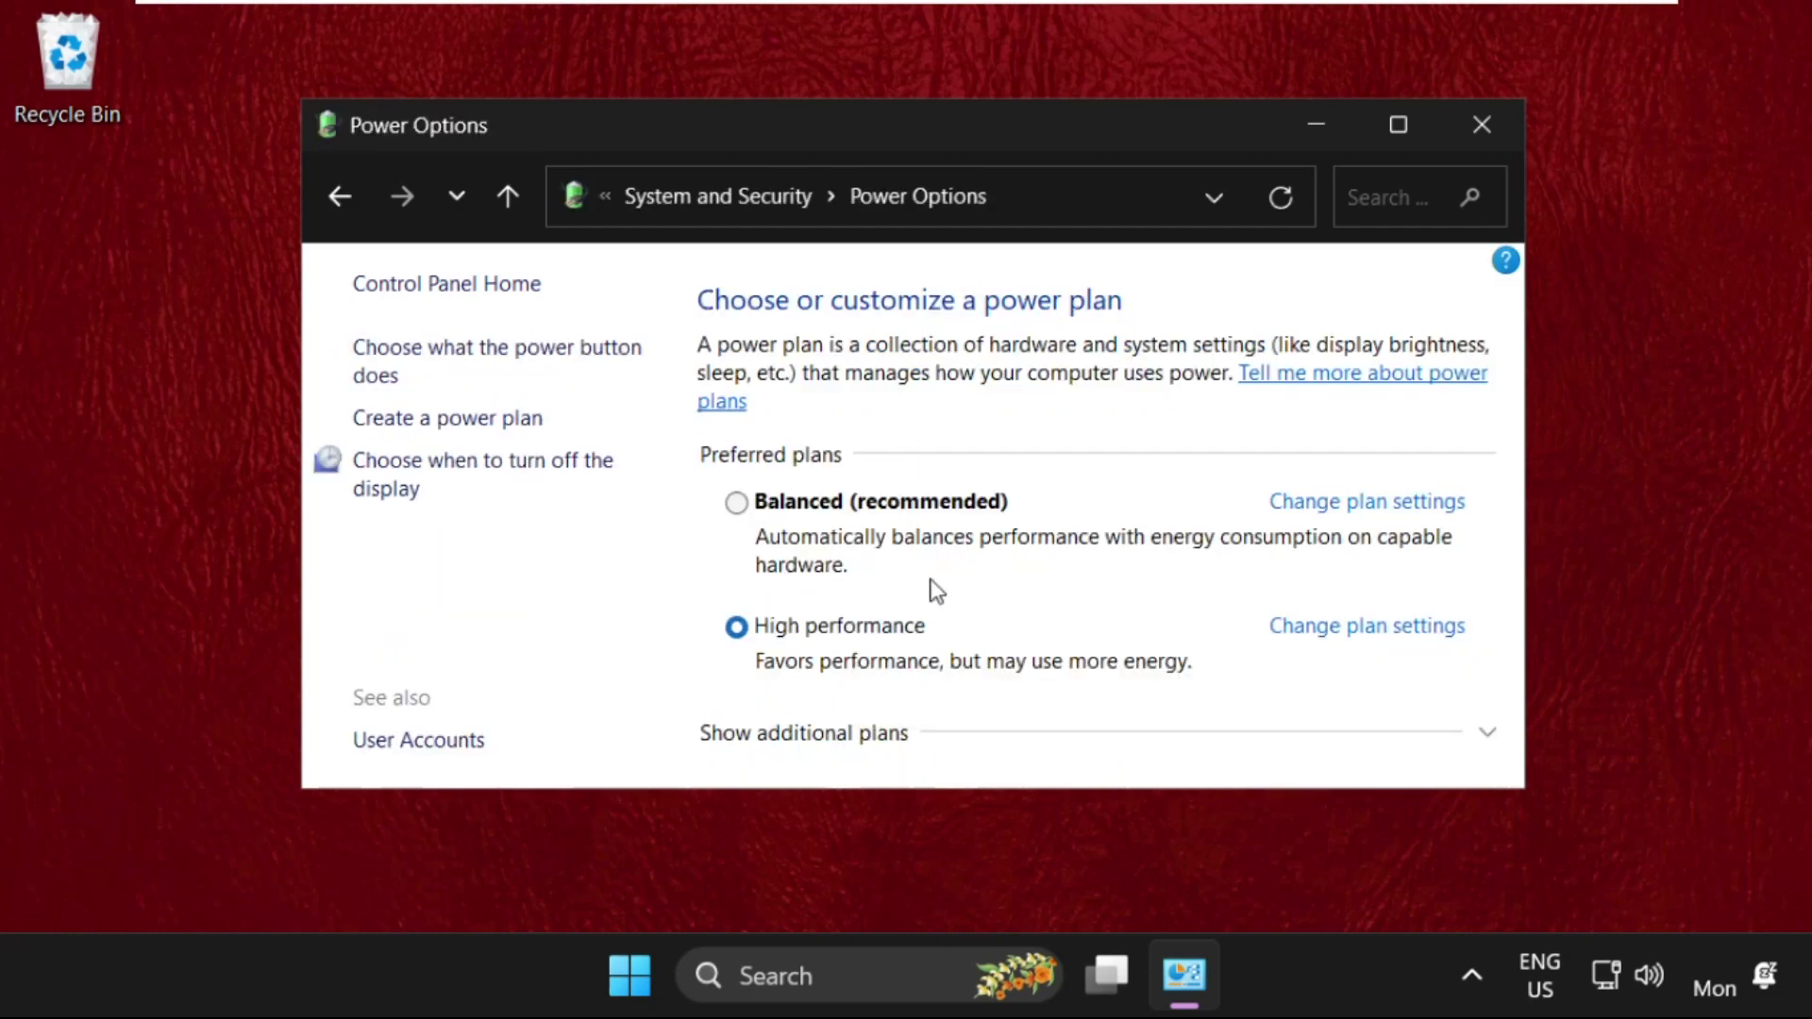
# Start a new power plan based on High performance and name it FPS.
pyautogui.click(479, 419)
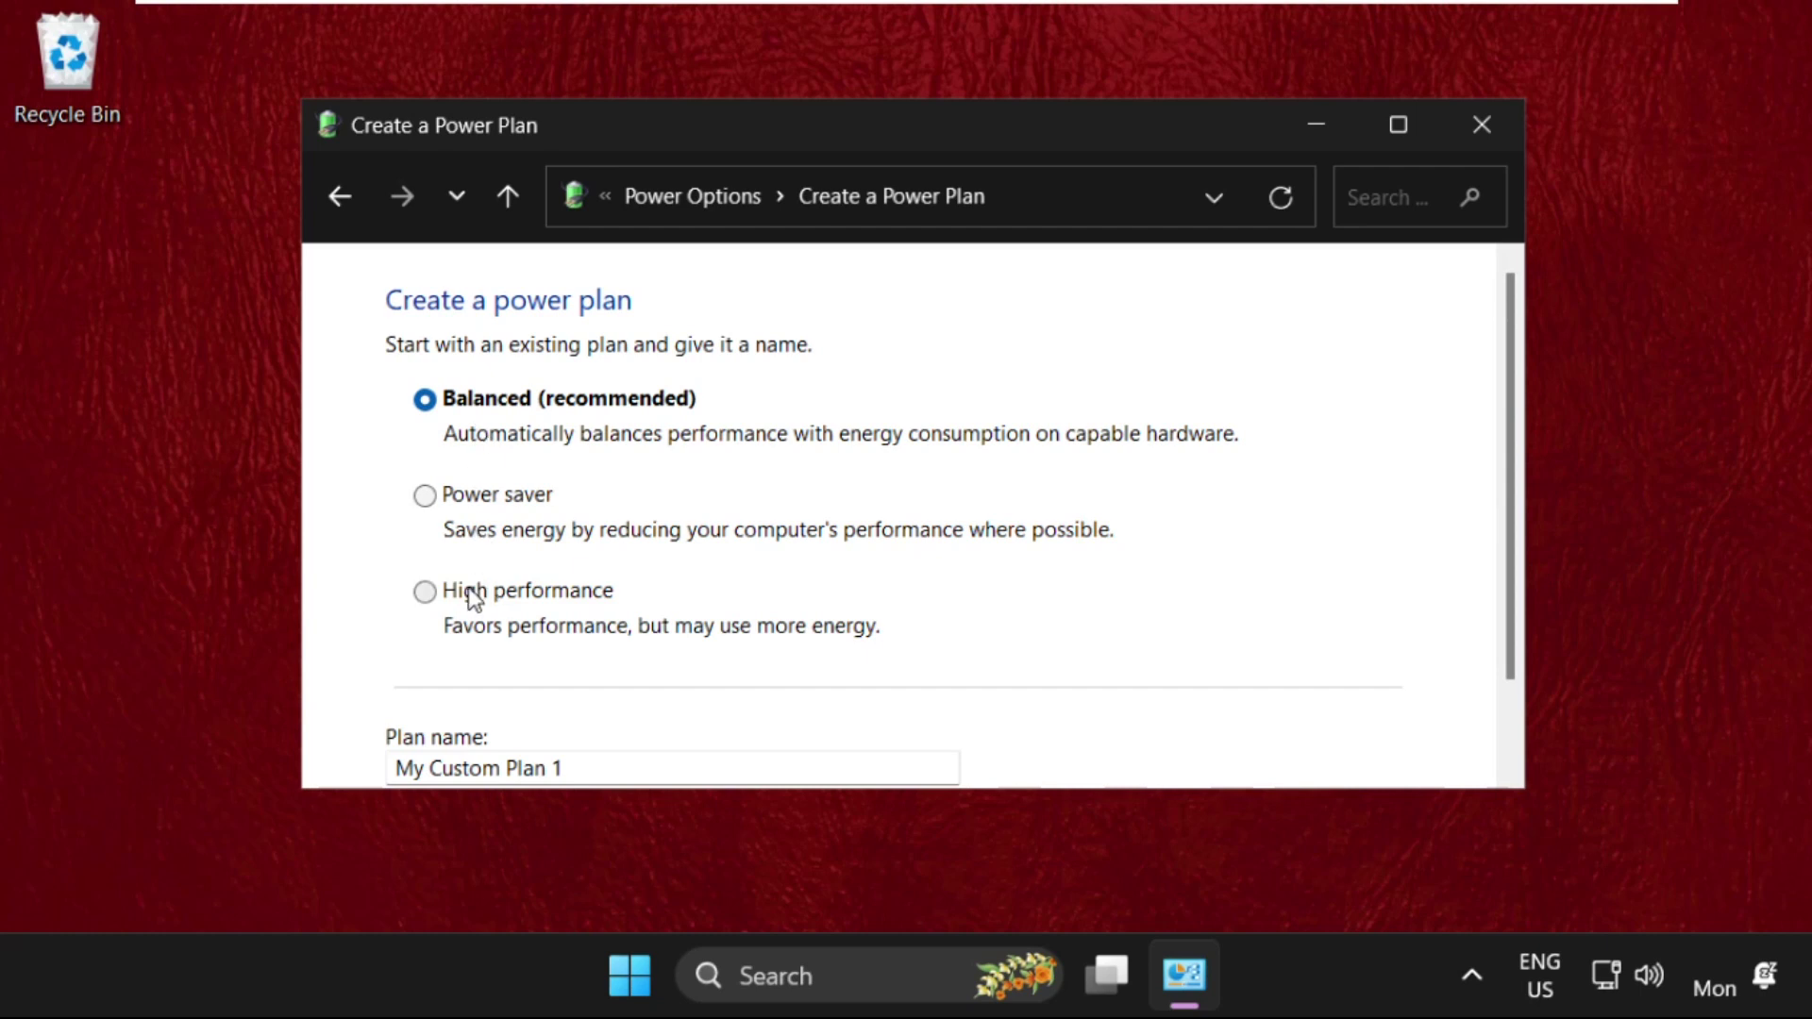
pyautogui.click(438, 595)
pyautogui.scroll(-1, 566, 651)
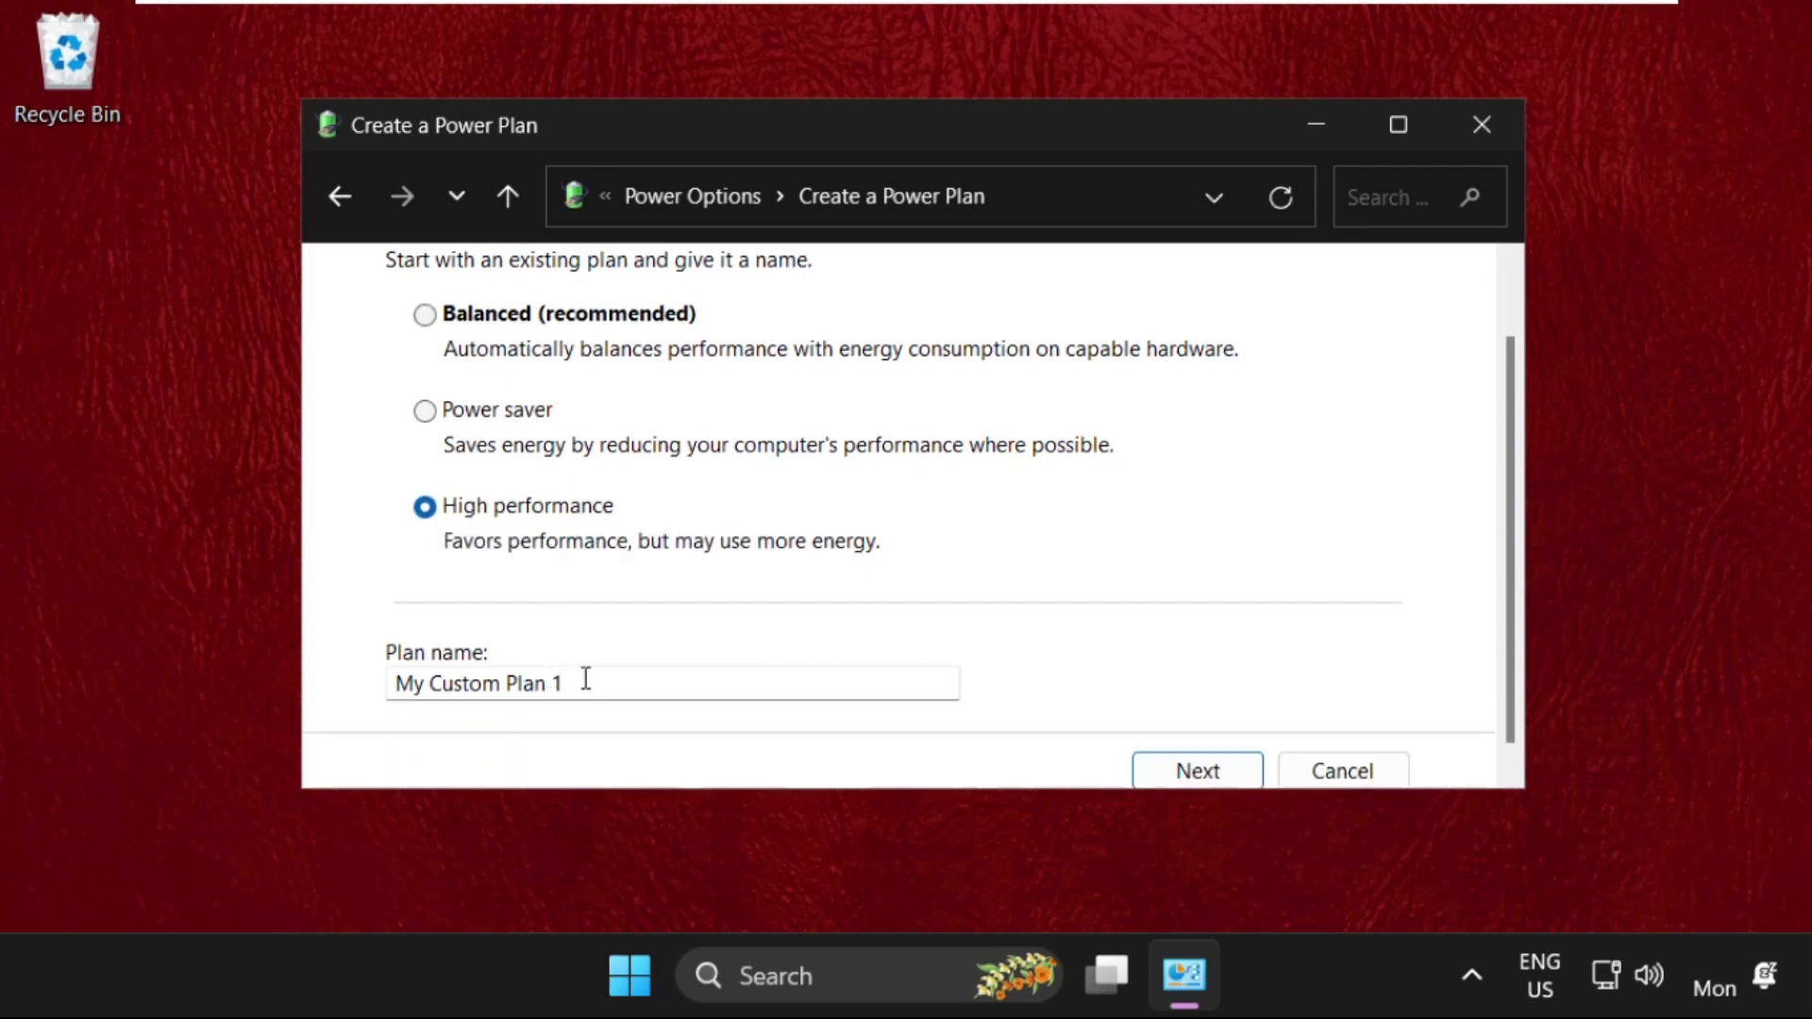
pyautogui.click(387, 687)
pyautogui.click(637, 685)
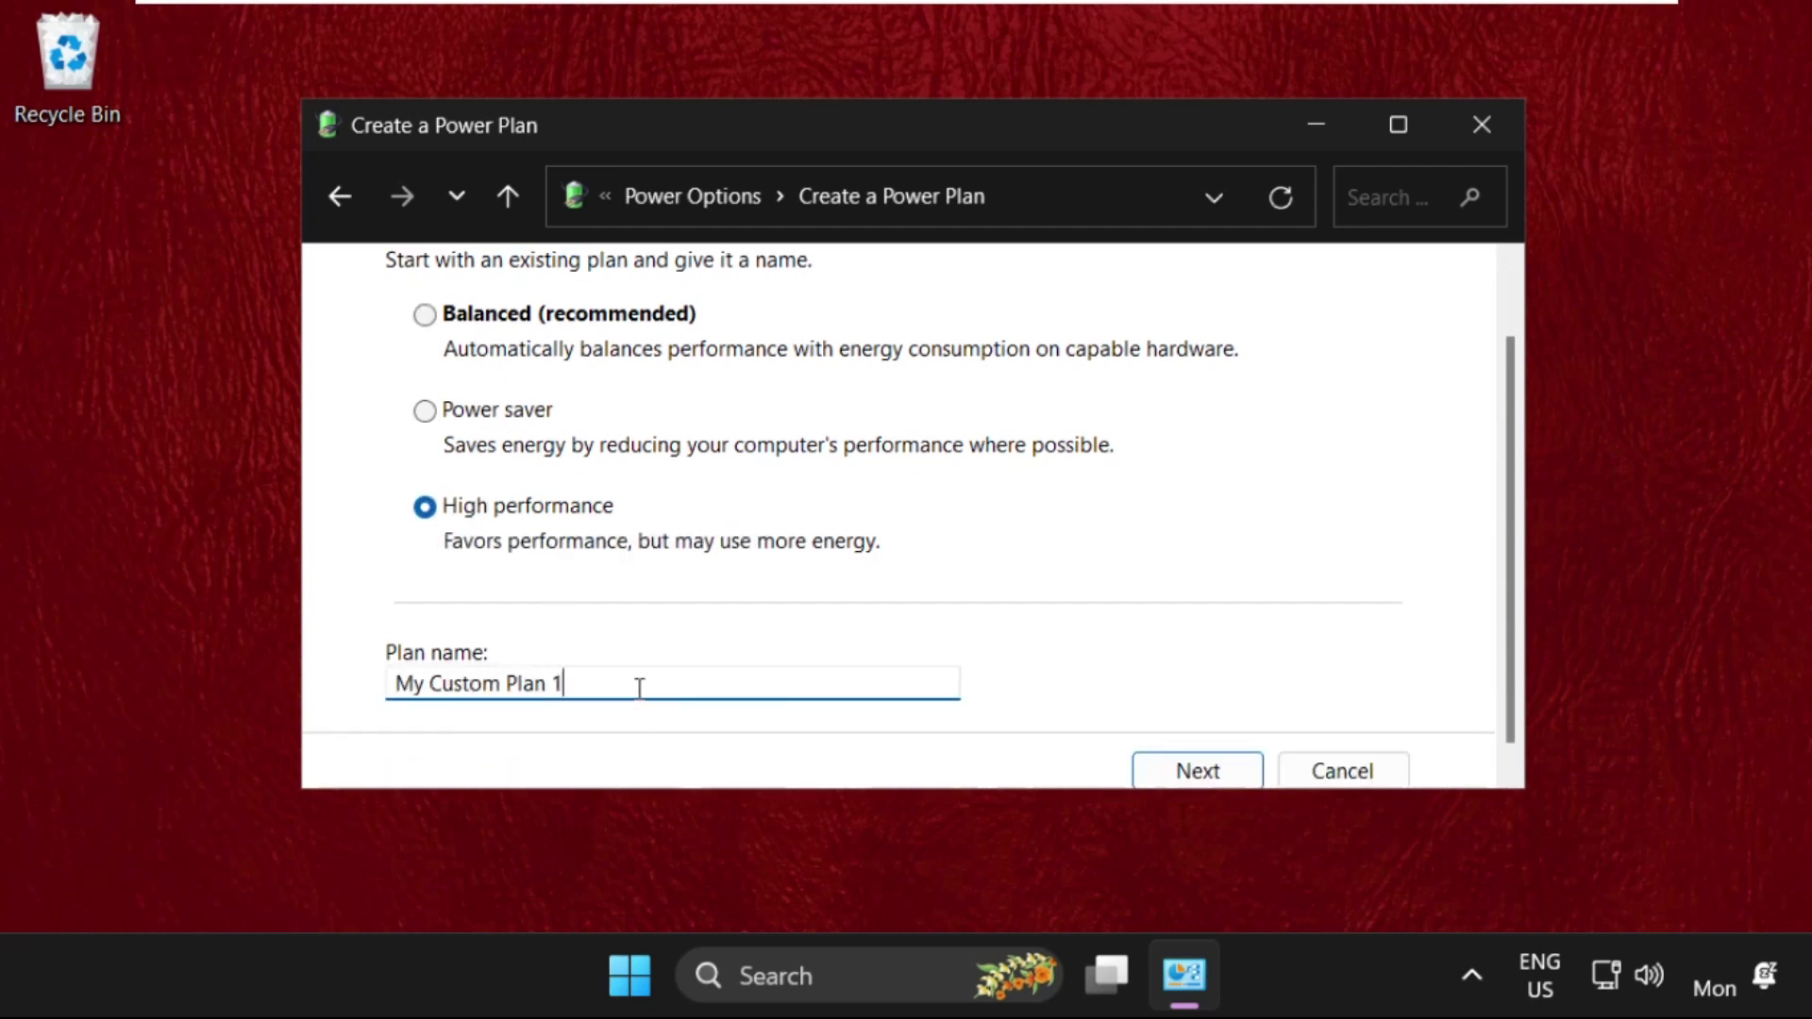
pyautogui.hotkey('ctrl', 'a')
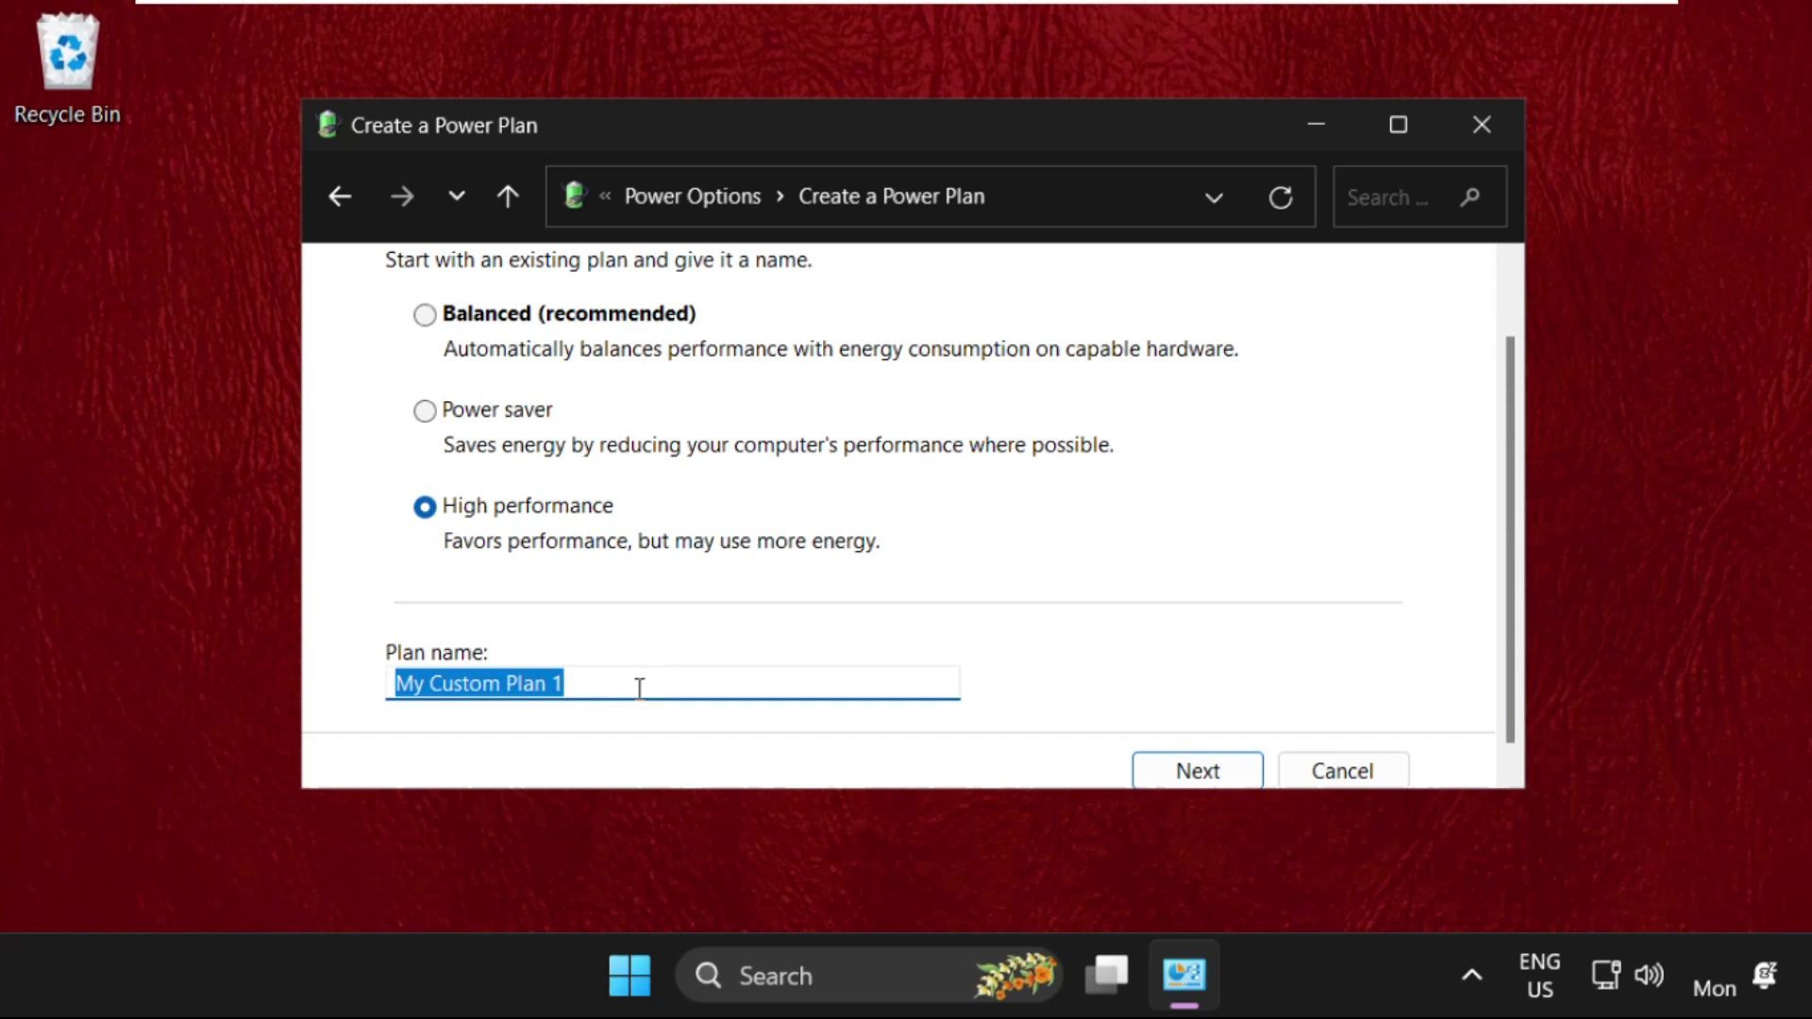
pyautogui.write('FPS')
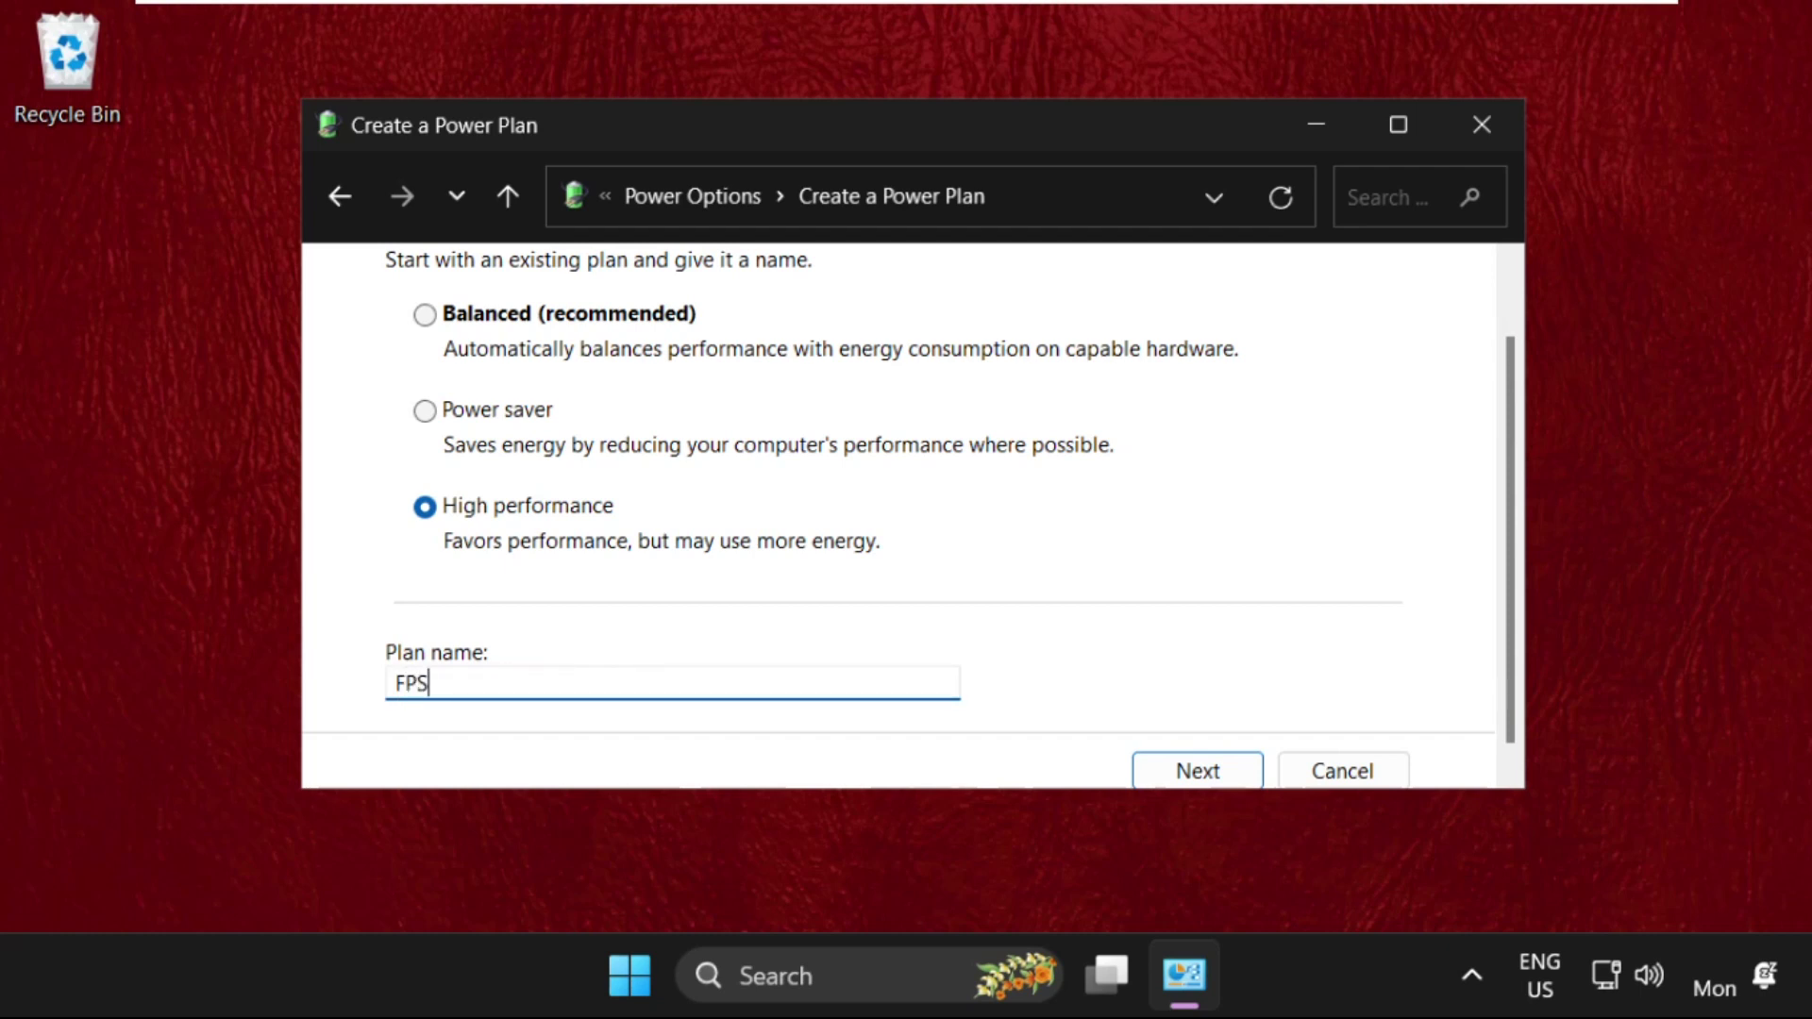
pyautogui.click(1241, 783)
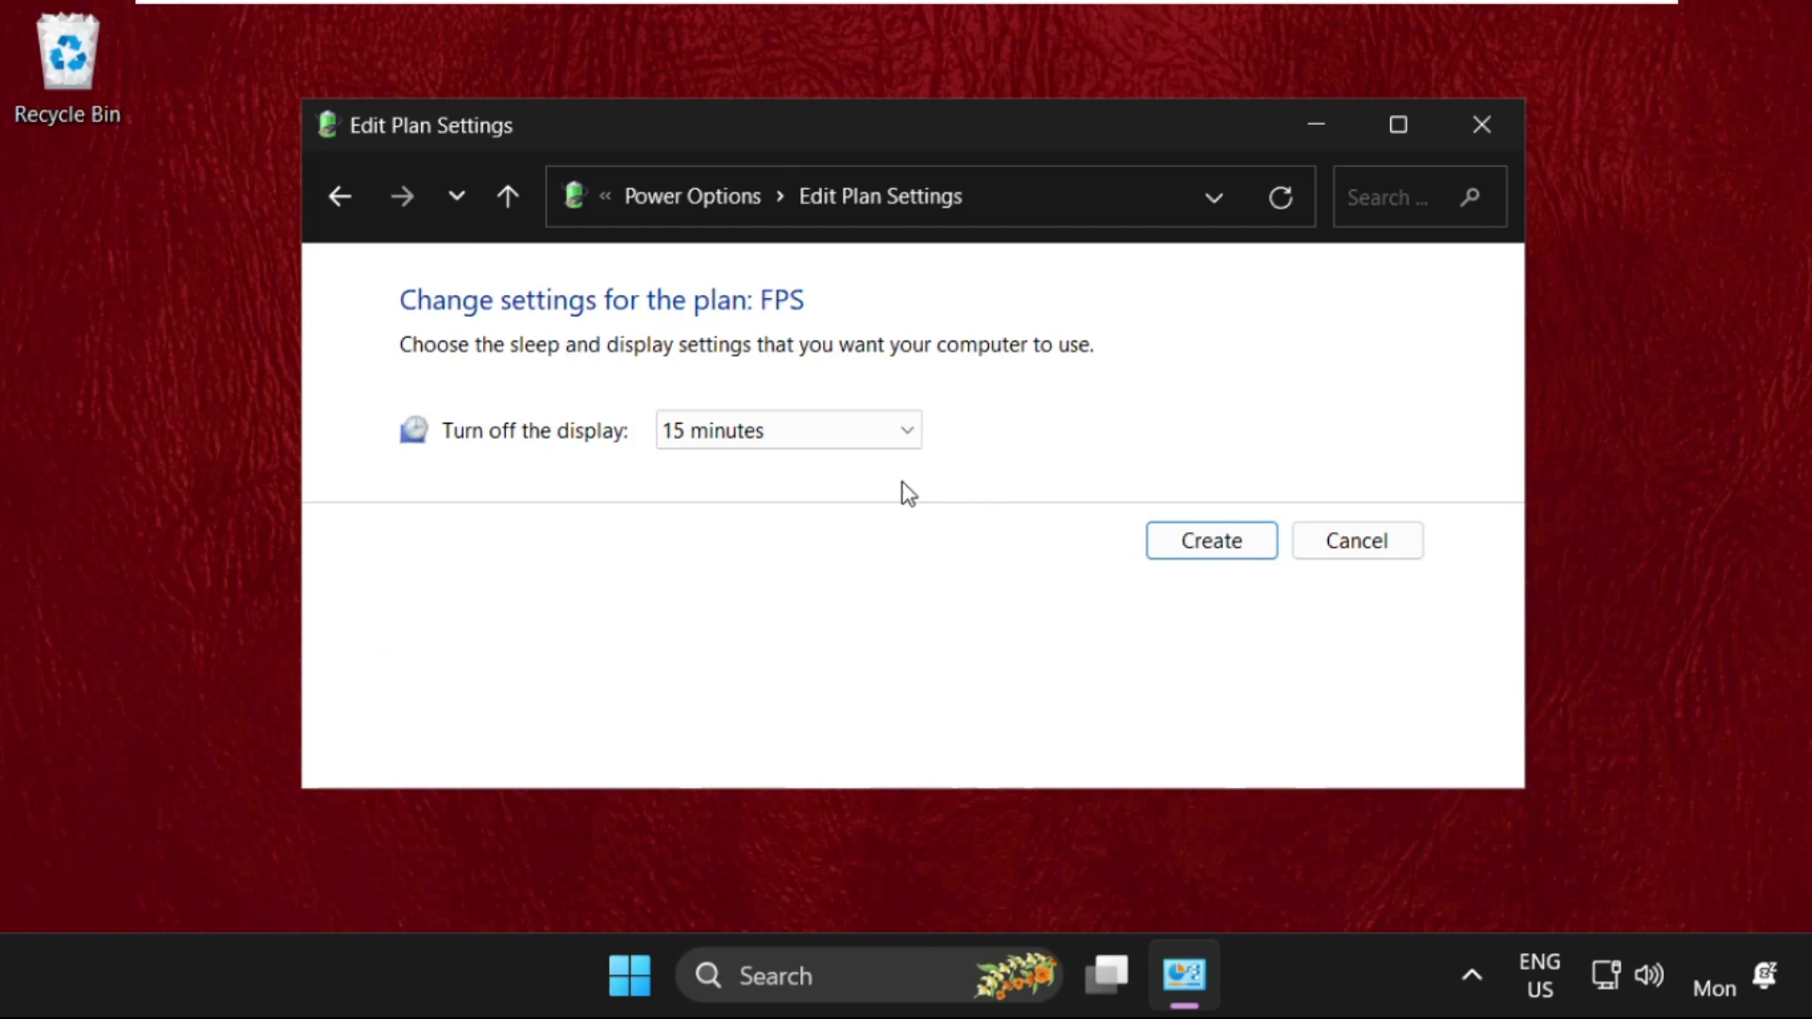
# Set the FPS plan's display to never turn off and create the plan.
pyautogui.click(805, 429)
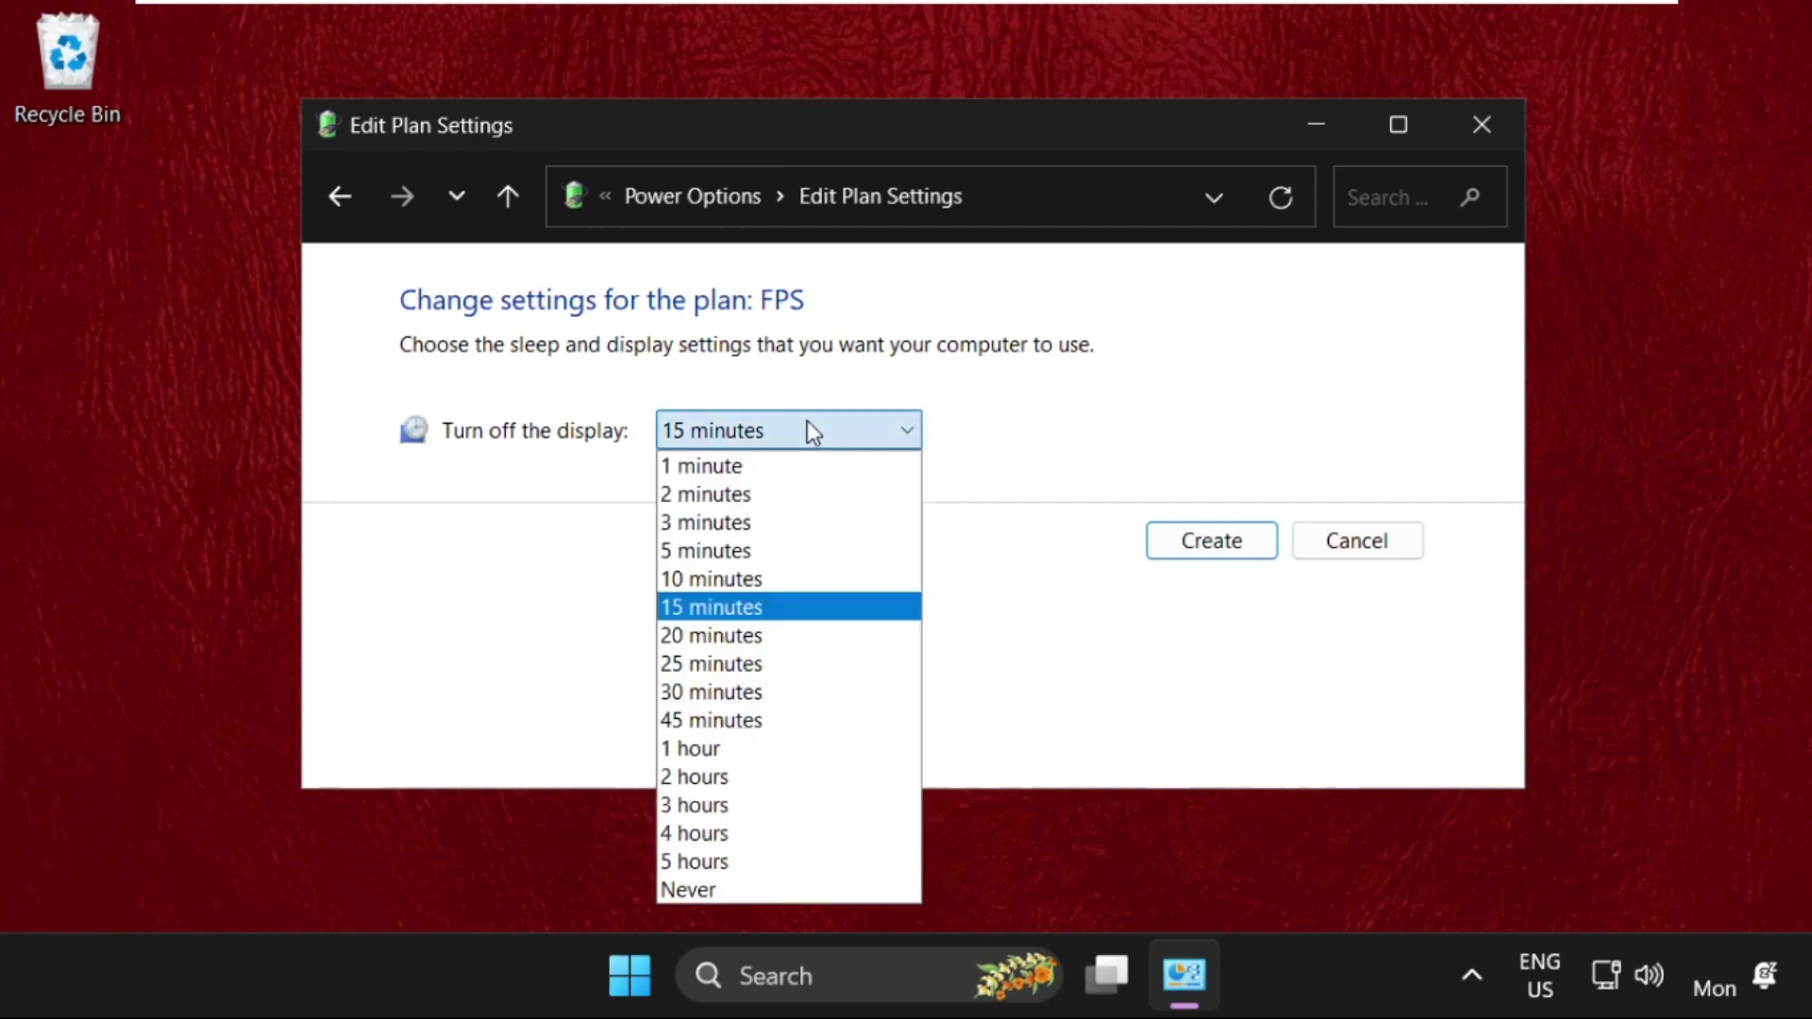
pyautogui.click(756, 887)
pyautogui.click(1260, 557)
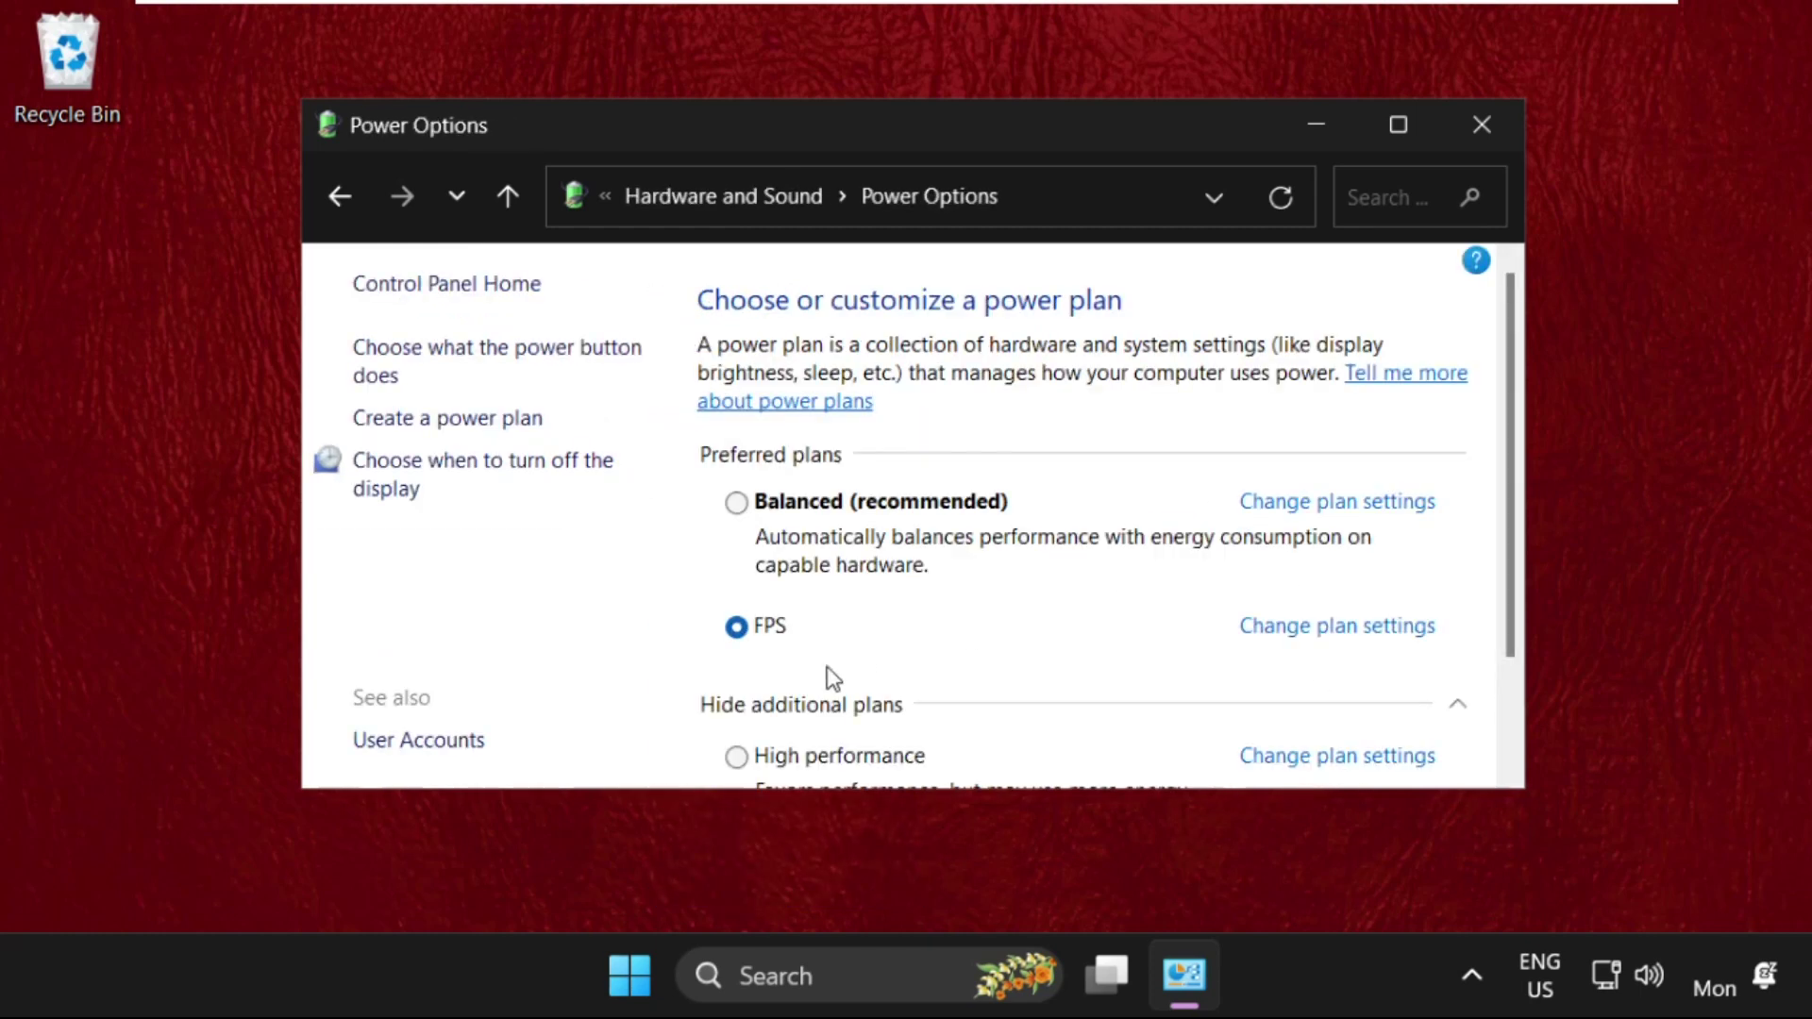
# Close Power Options and open Task Manager's Create new task browse dialog.
pyautogui.click(1482, 126)
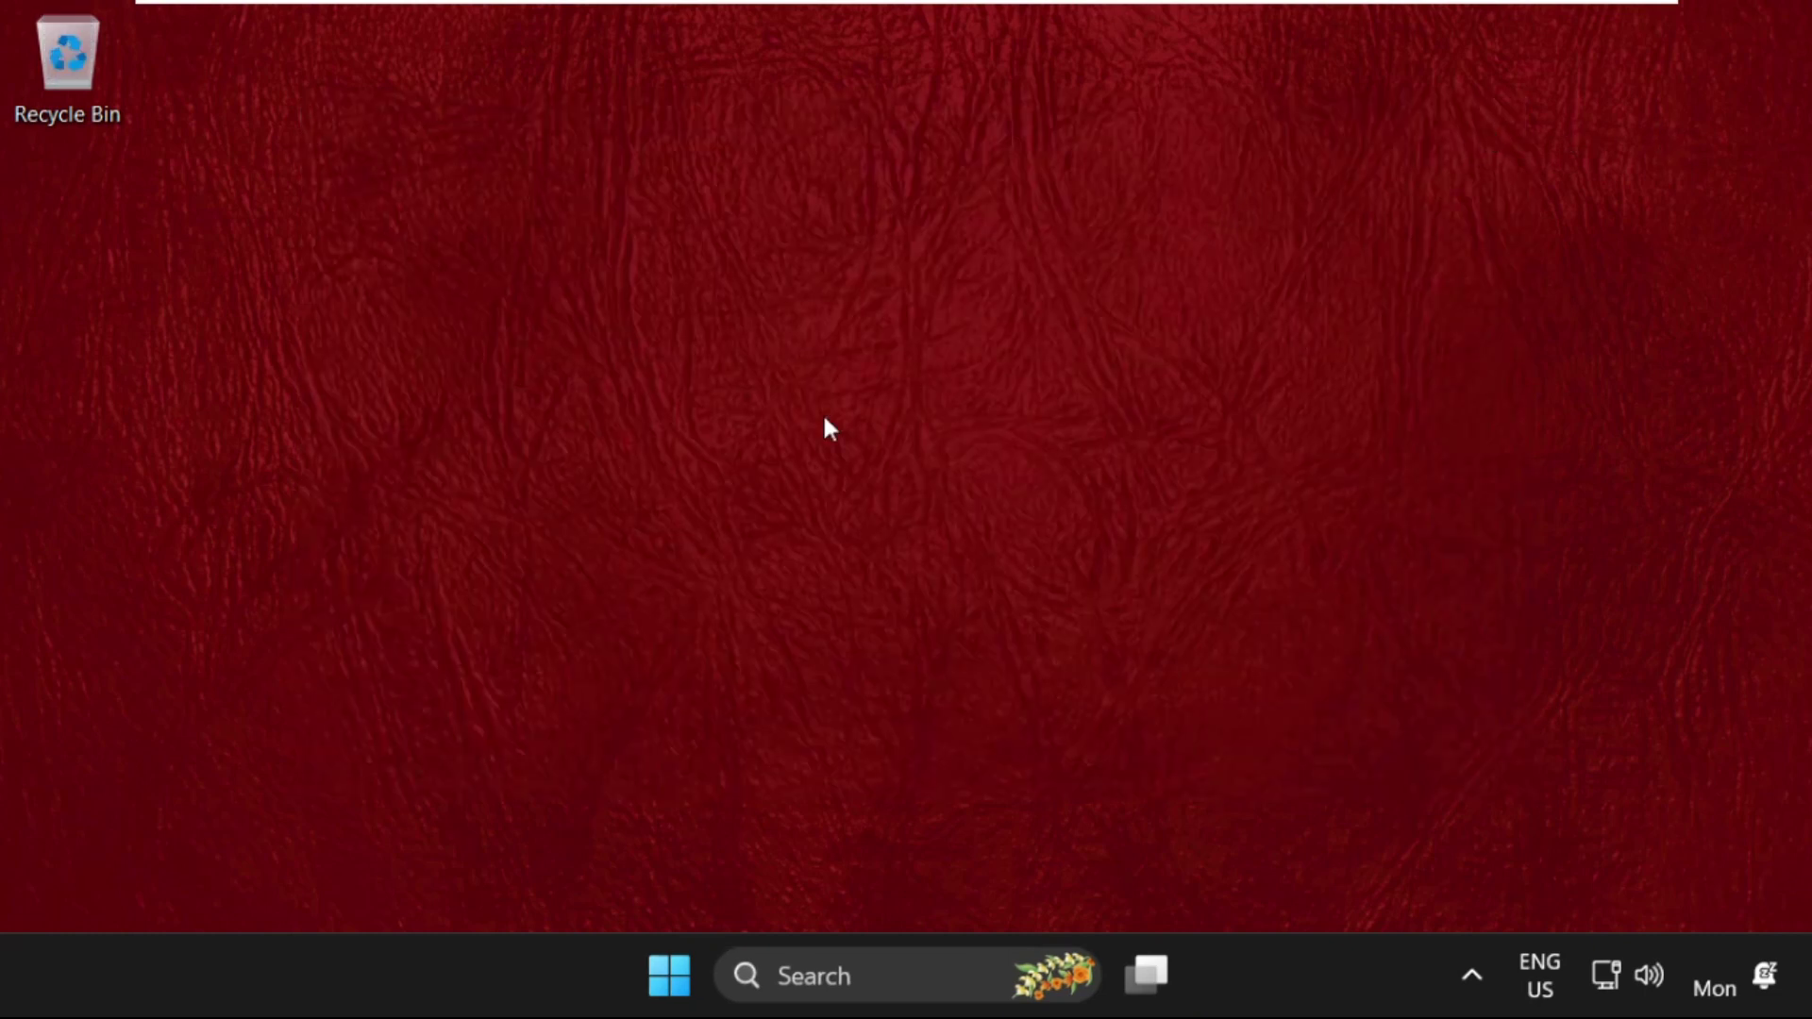
pyautogui.rightClick(1255, 976)
pyautogui.click(1372, 837)
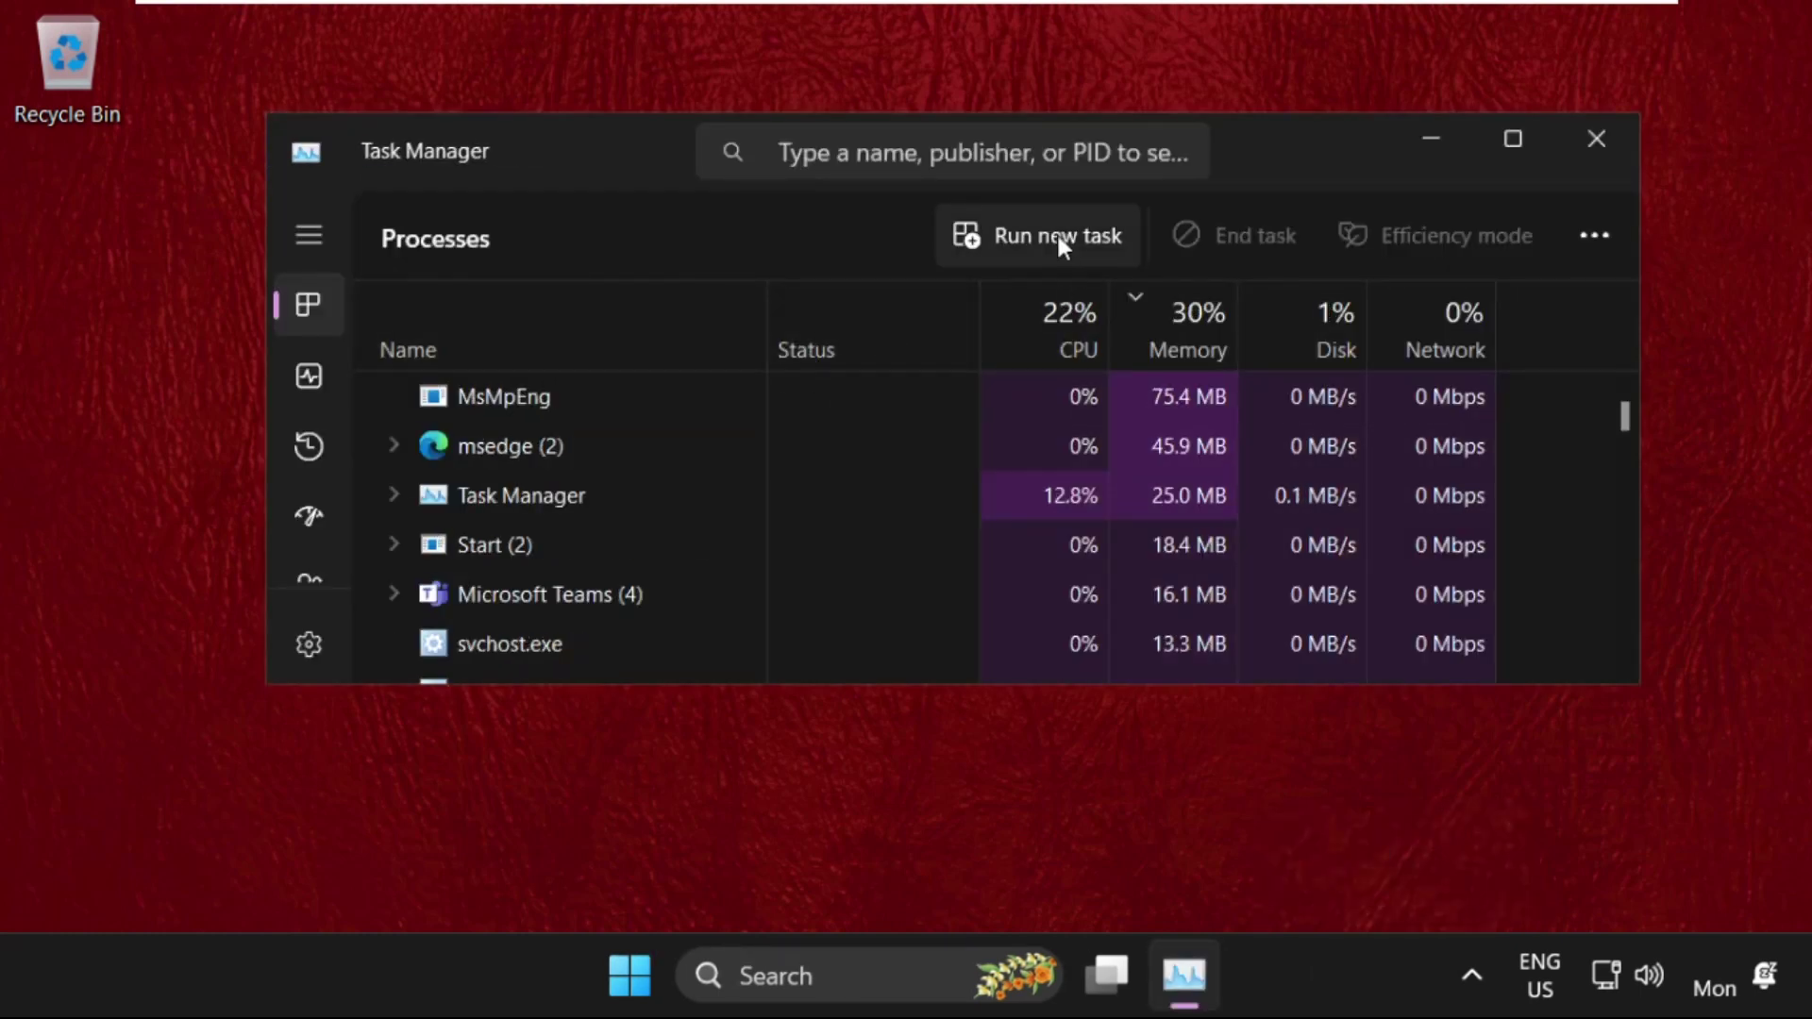
pyautogui.click(1056, 234)
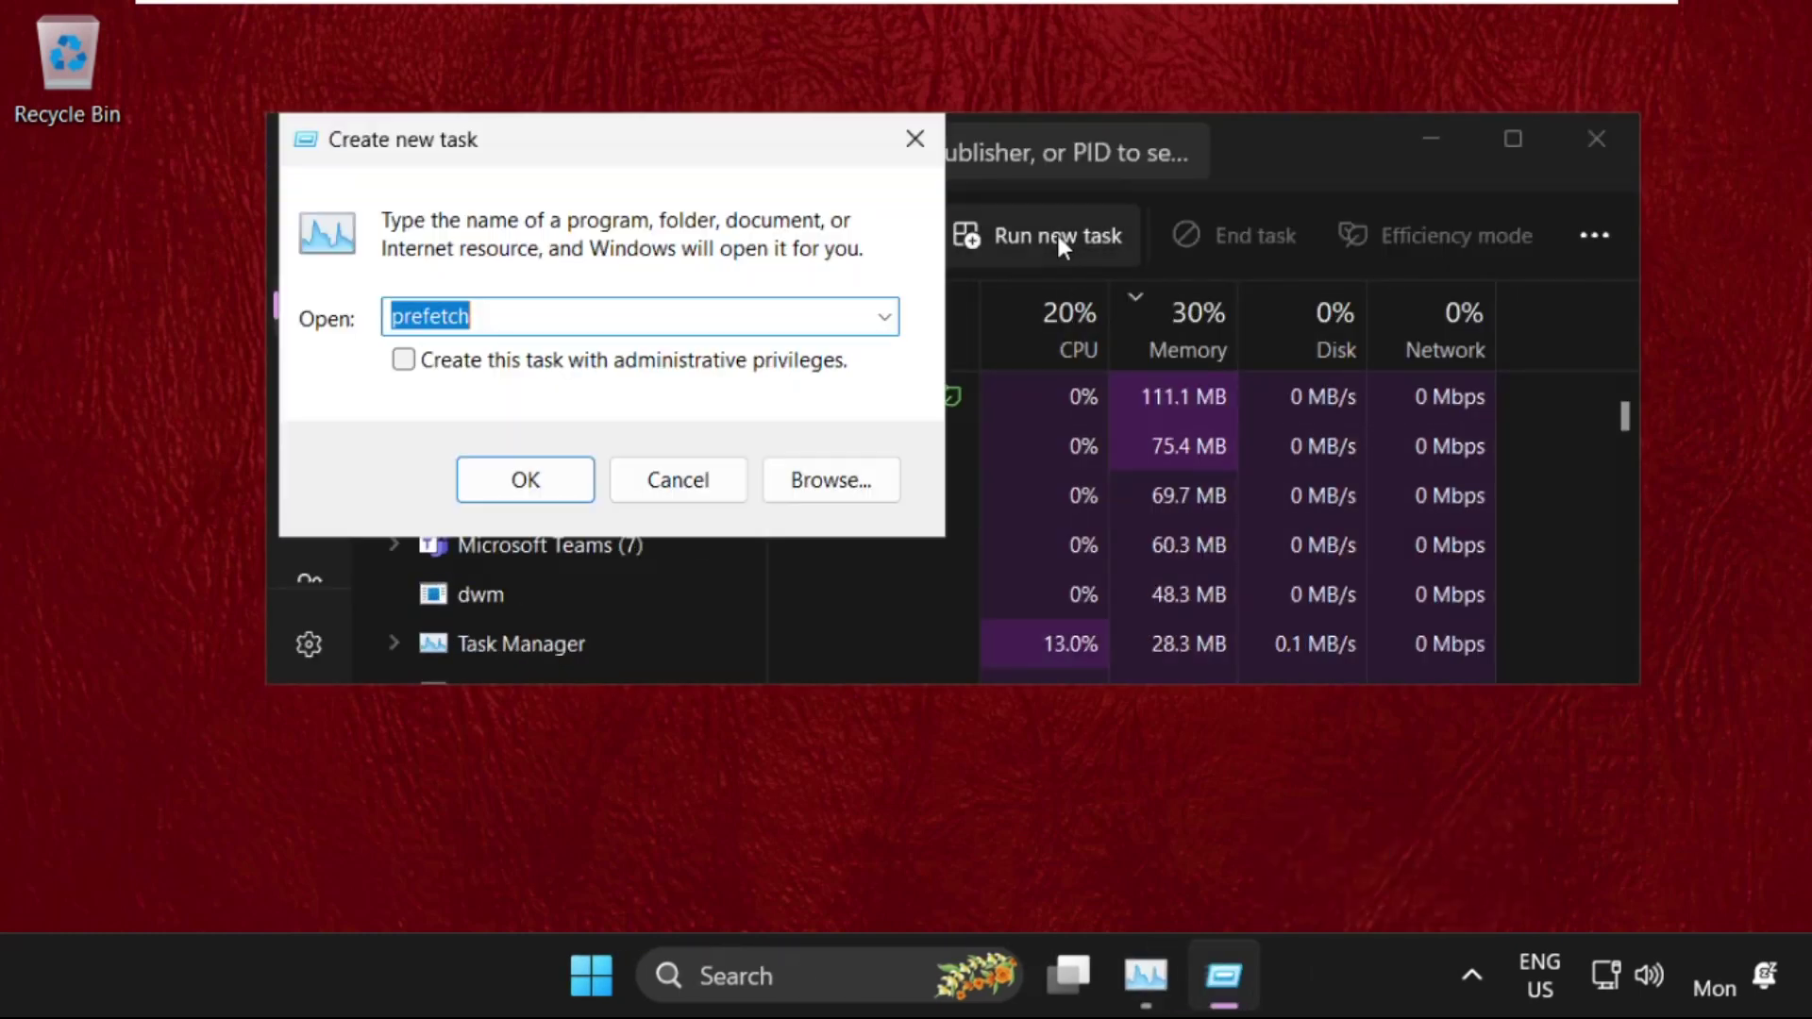
pyautogui.click(806, 479)
# Browse from This PC into Local Disk (C:) and the Windows folder.
pyautogui.scroll(-3, 485, 529)
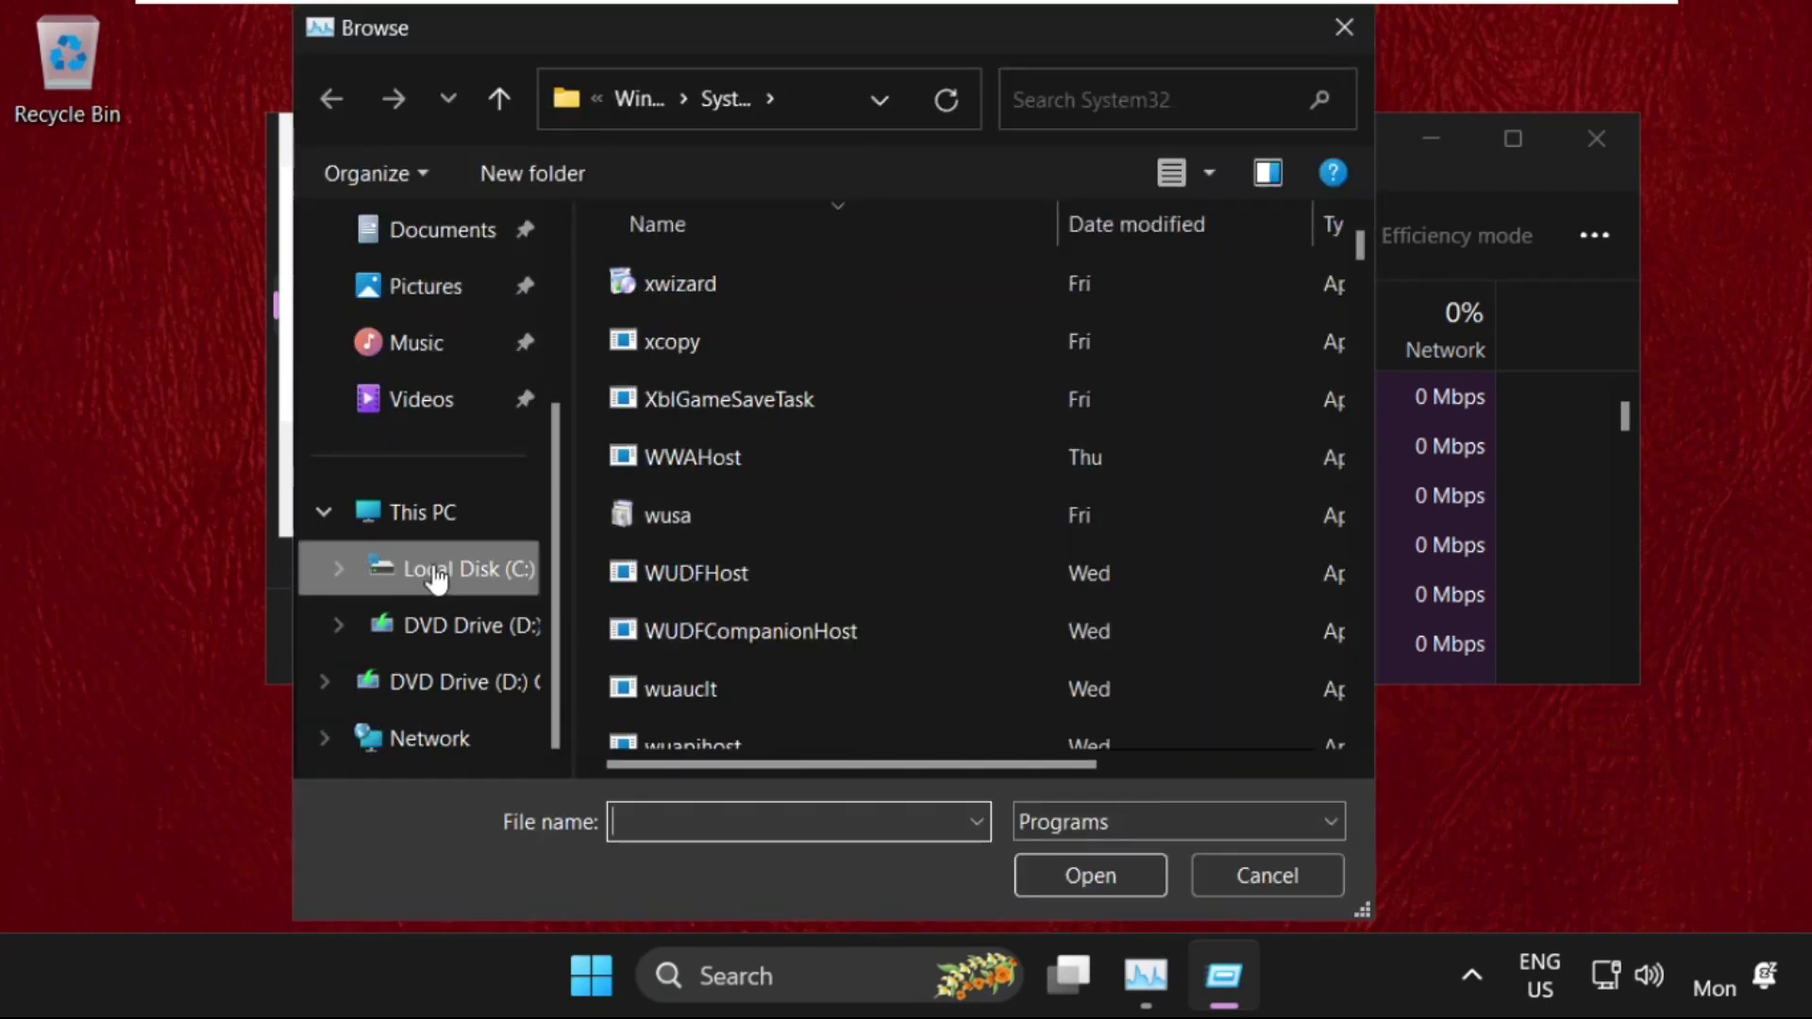
pyautogui.click(429, 517)
pyautogui.click(783, 311)
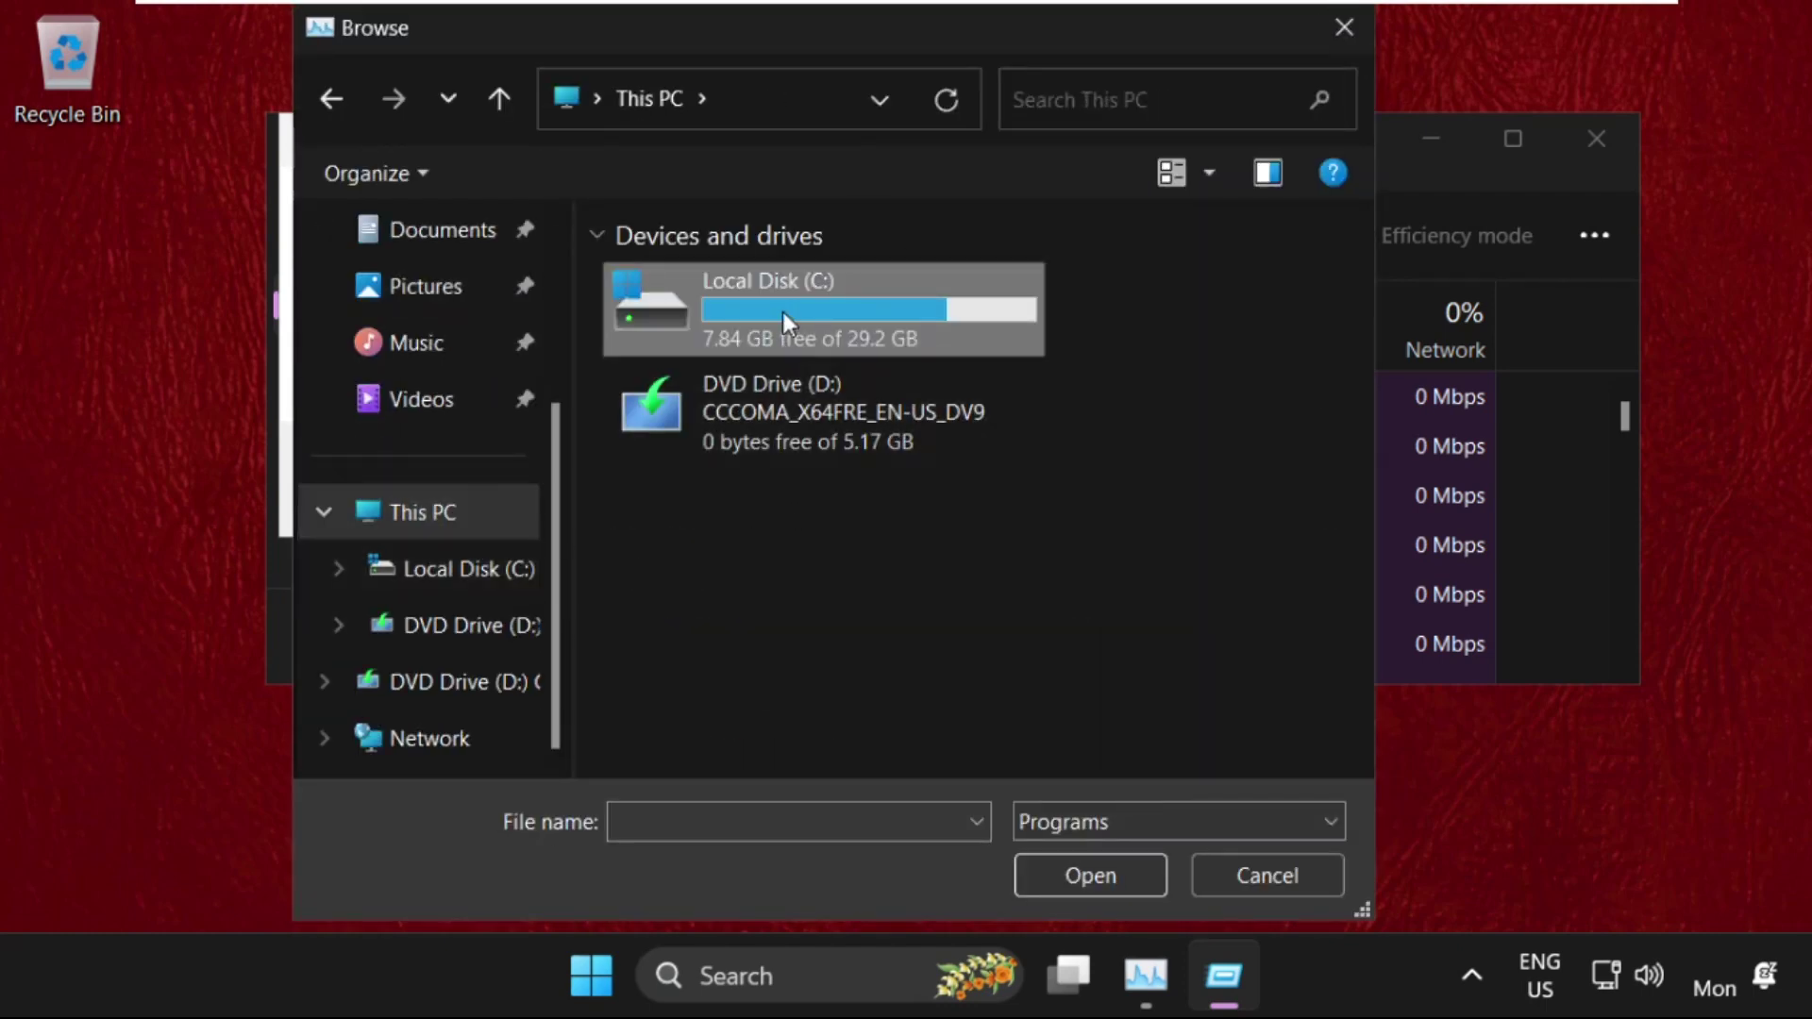
pyautogui.doubleClick(783, 312)
pyautogui.scroll(-2, 765, 462)
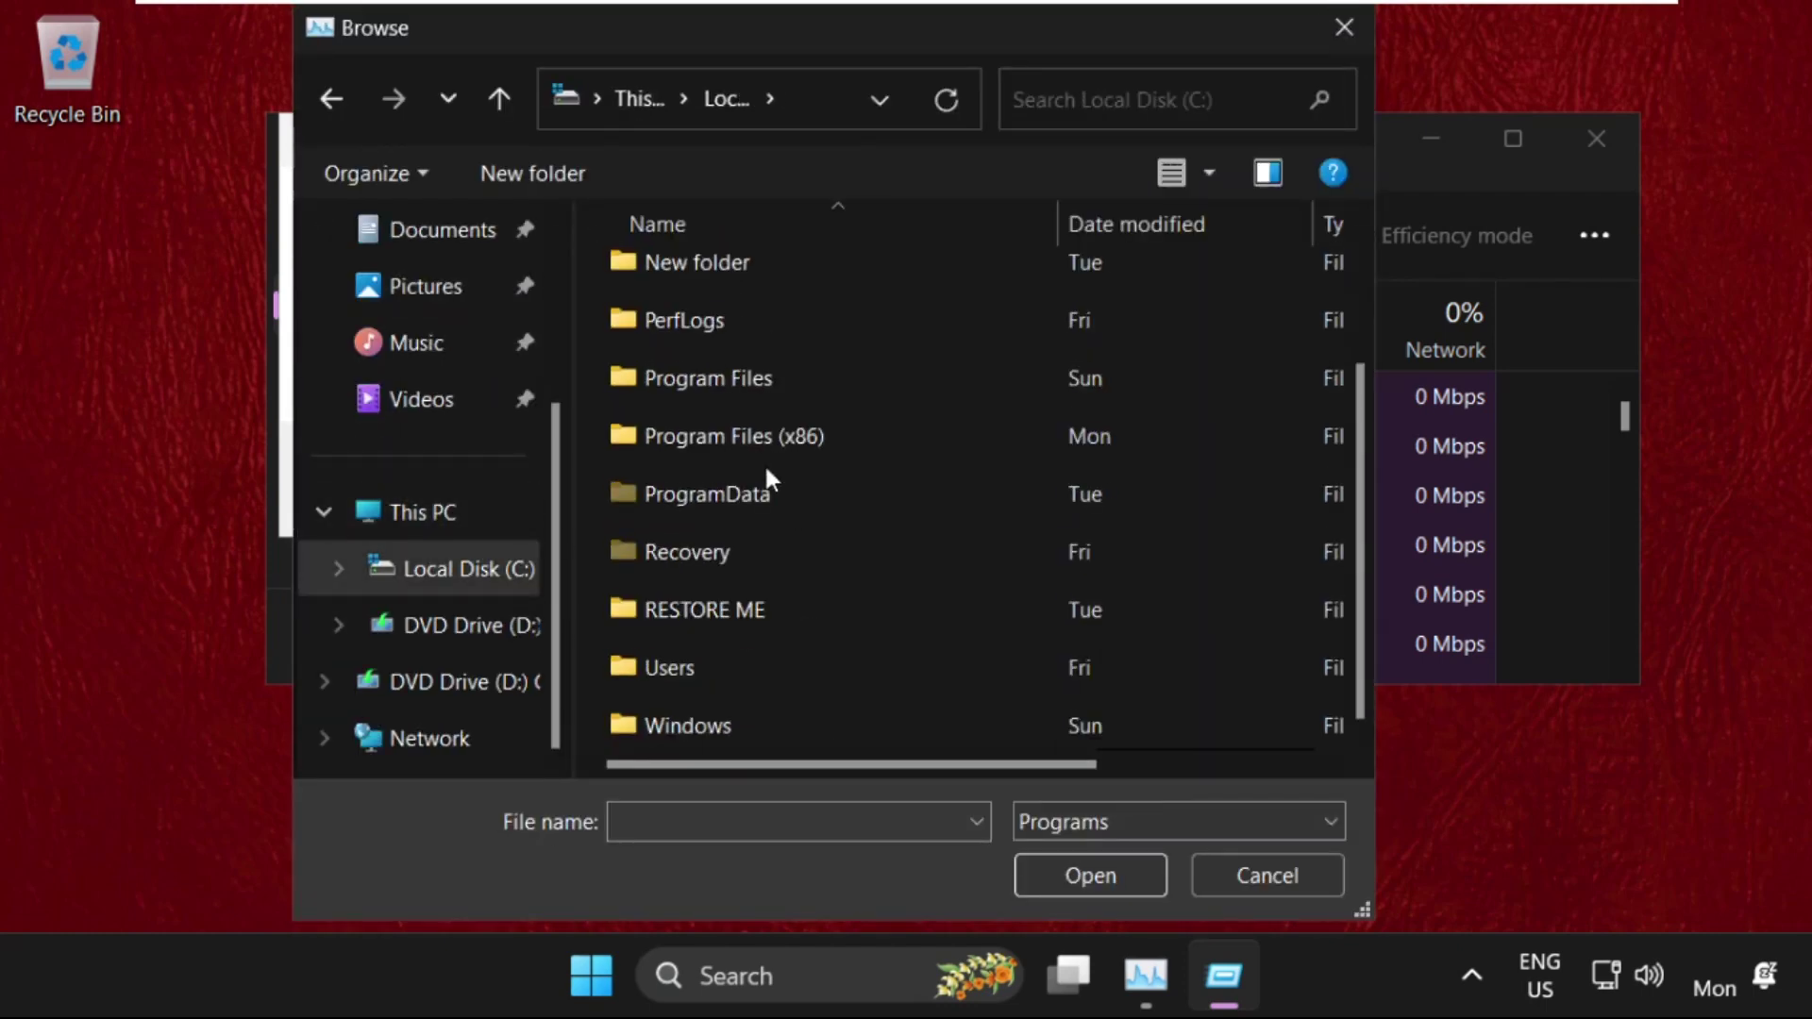
pyautogui.doubleClick(714, 729)
# Open the System32 folder and select cmd as the program to run.
pyautogui.scroll(-3, 759, 614)
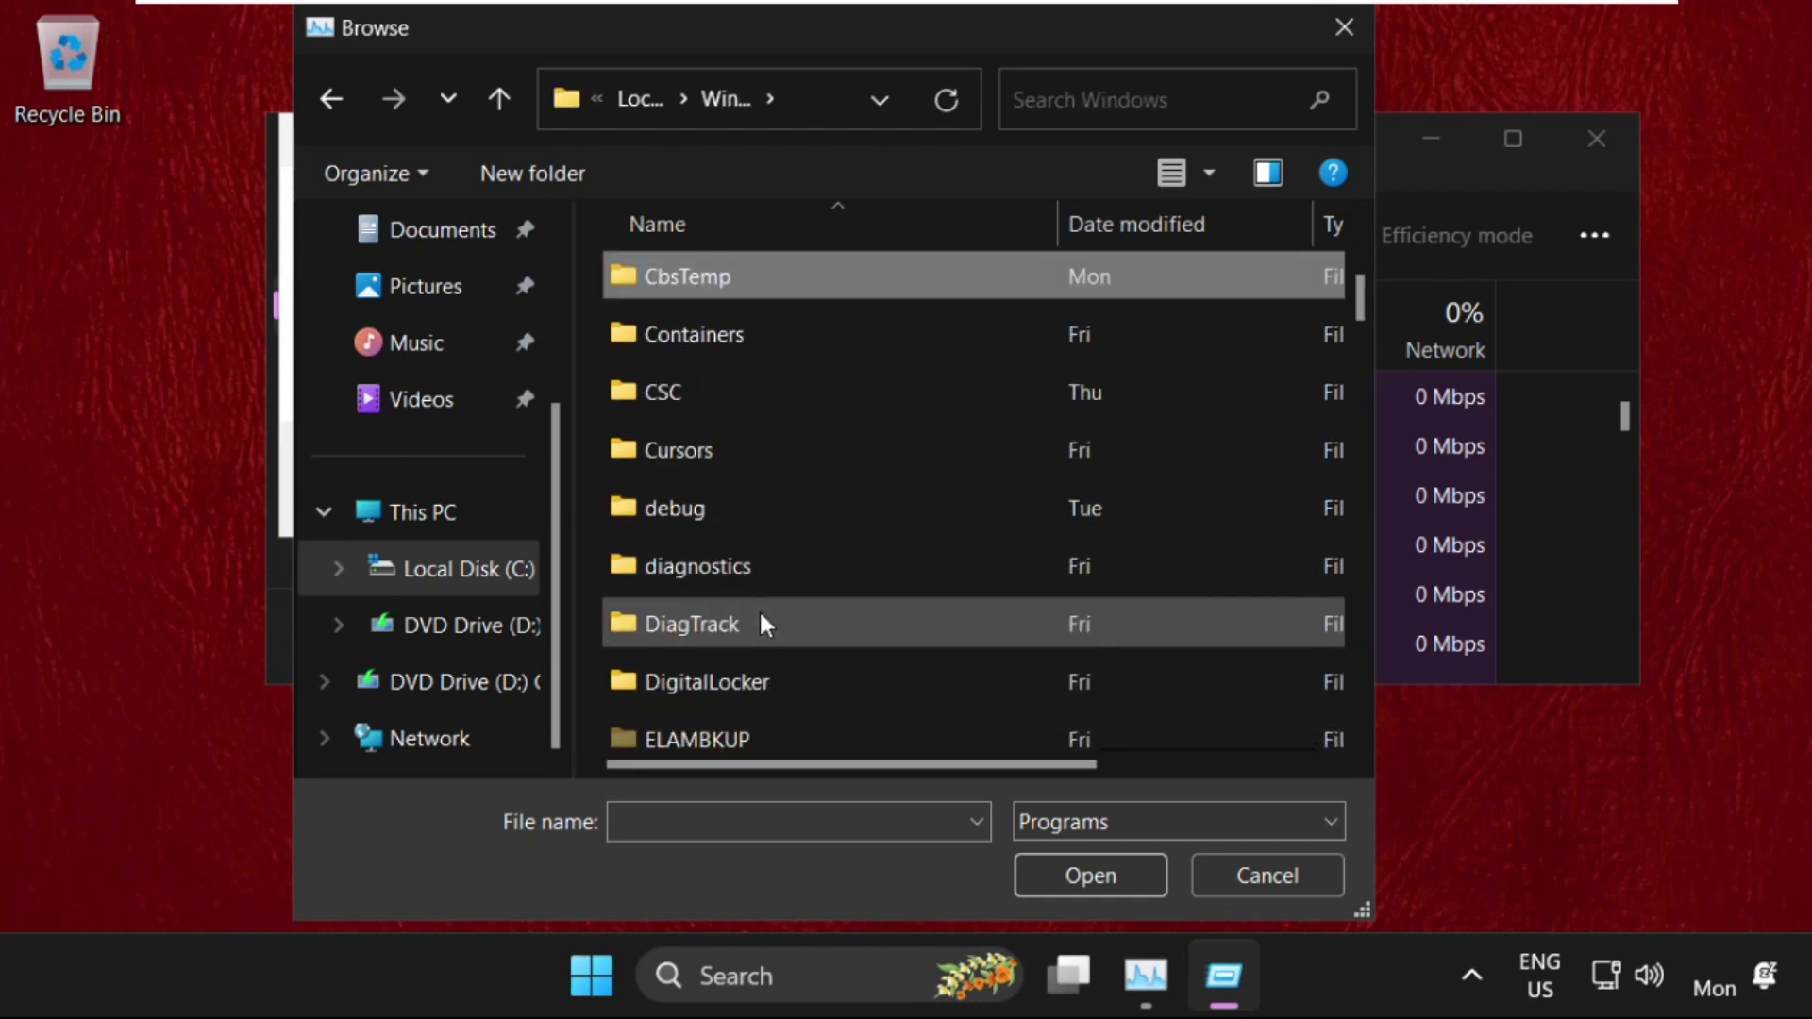
pyautogui.press('Down')
pyautogui.press('Down')
pyautogui.press('Down')
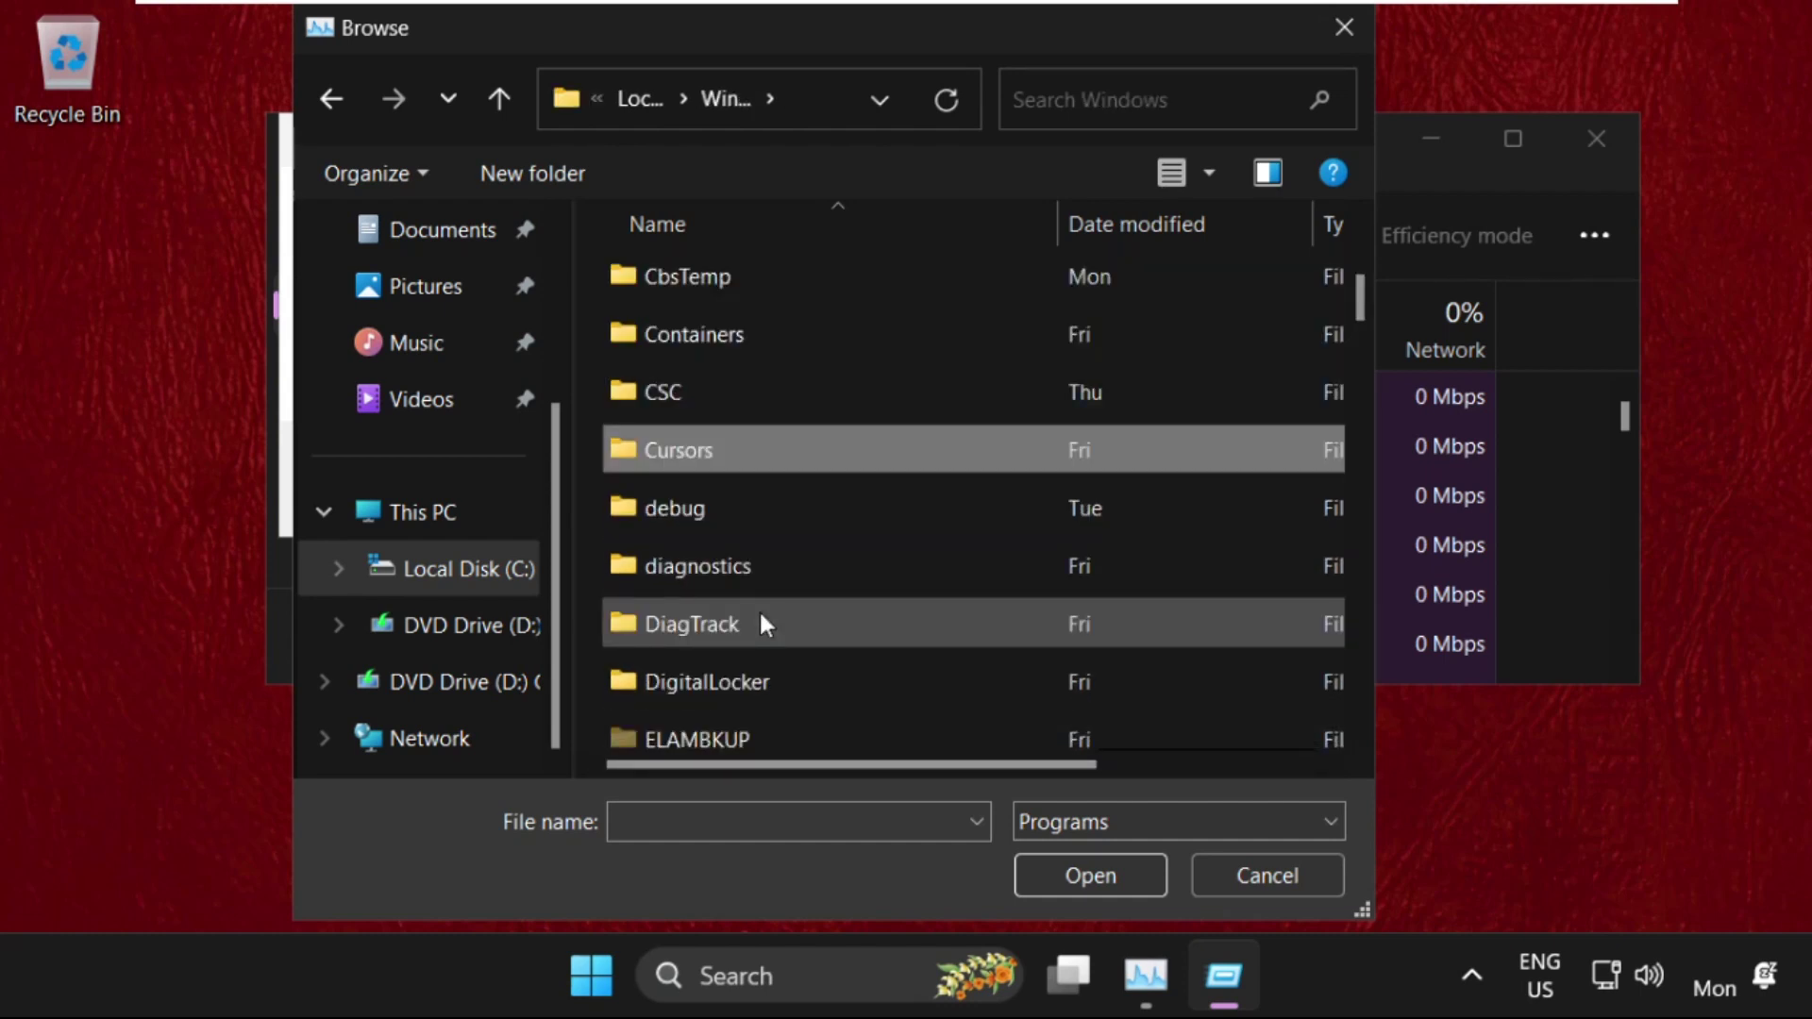
pyautogui.write('se')
pyautogui.scroll(-4, 759, 623)
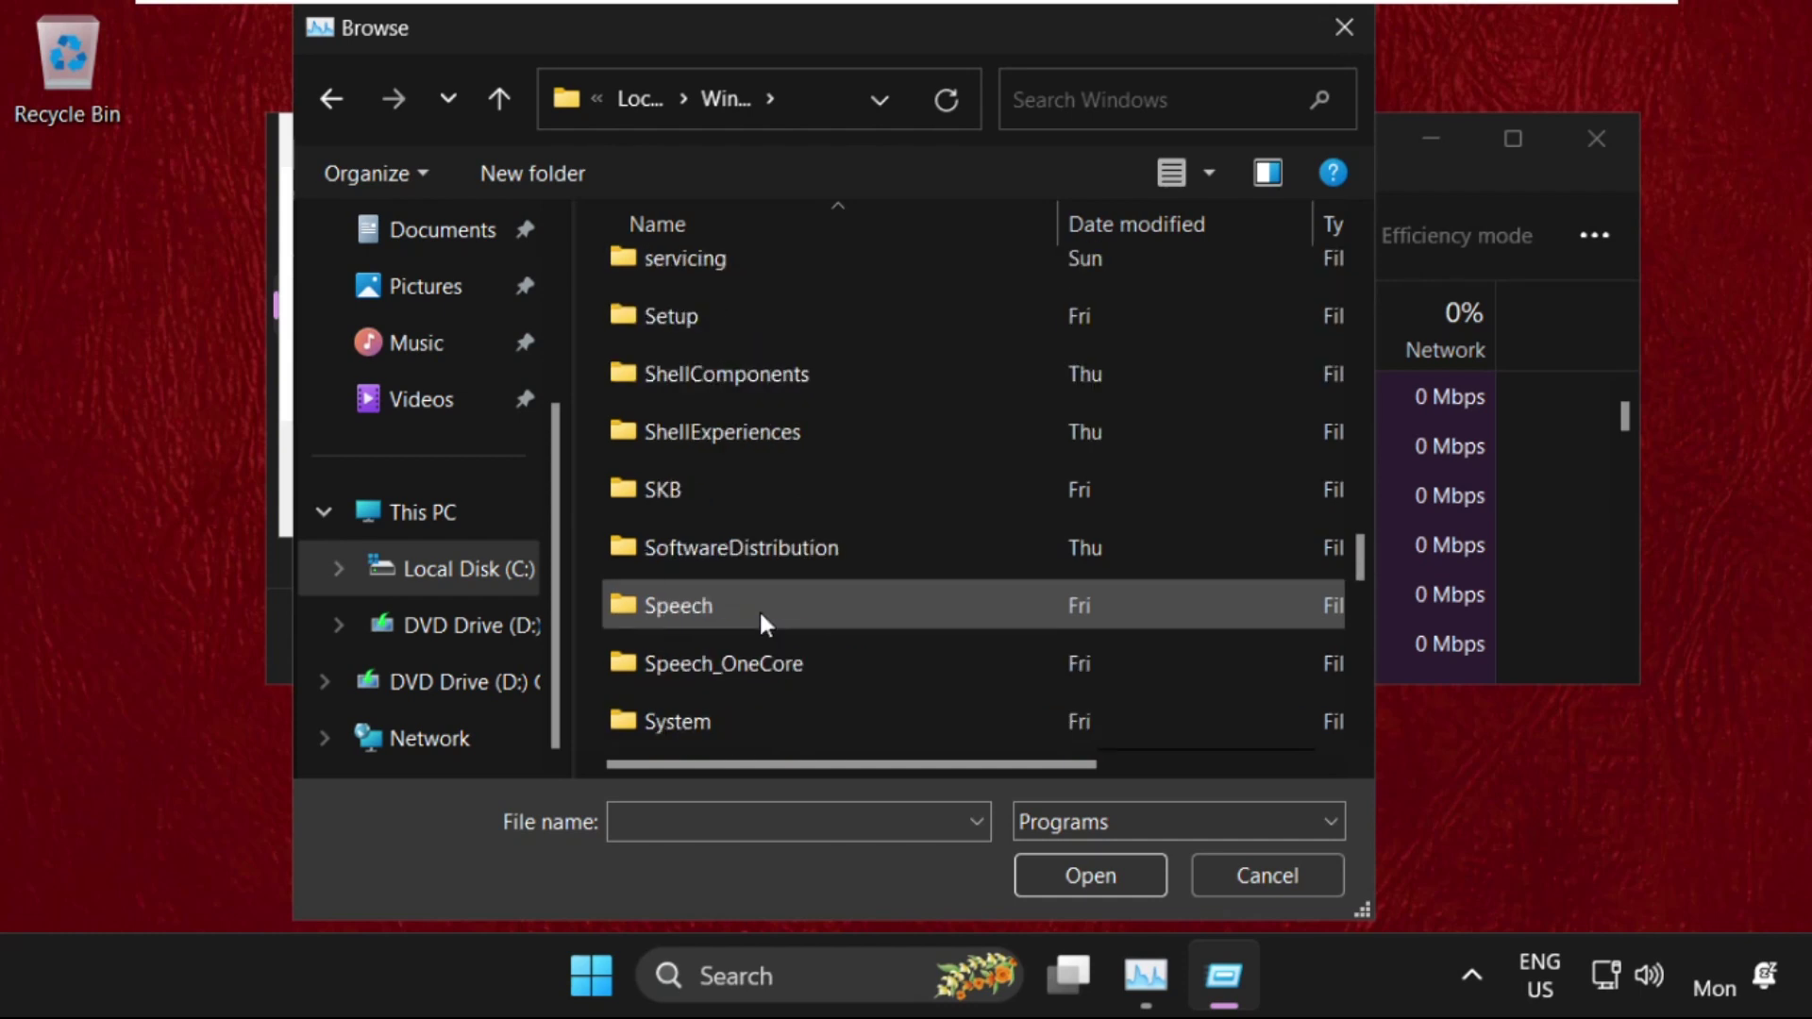
pyautogui.click(757, 438)
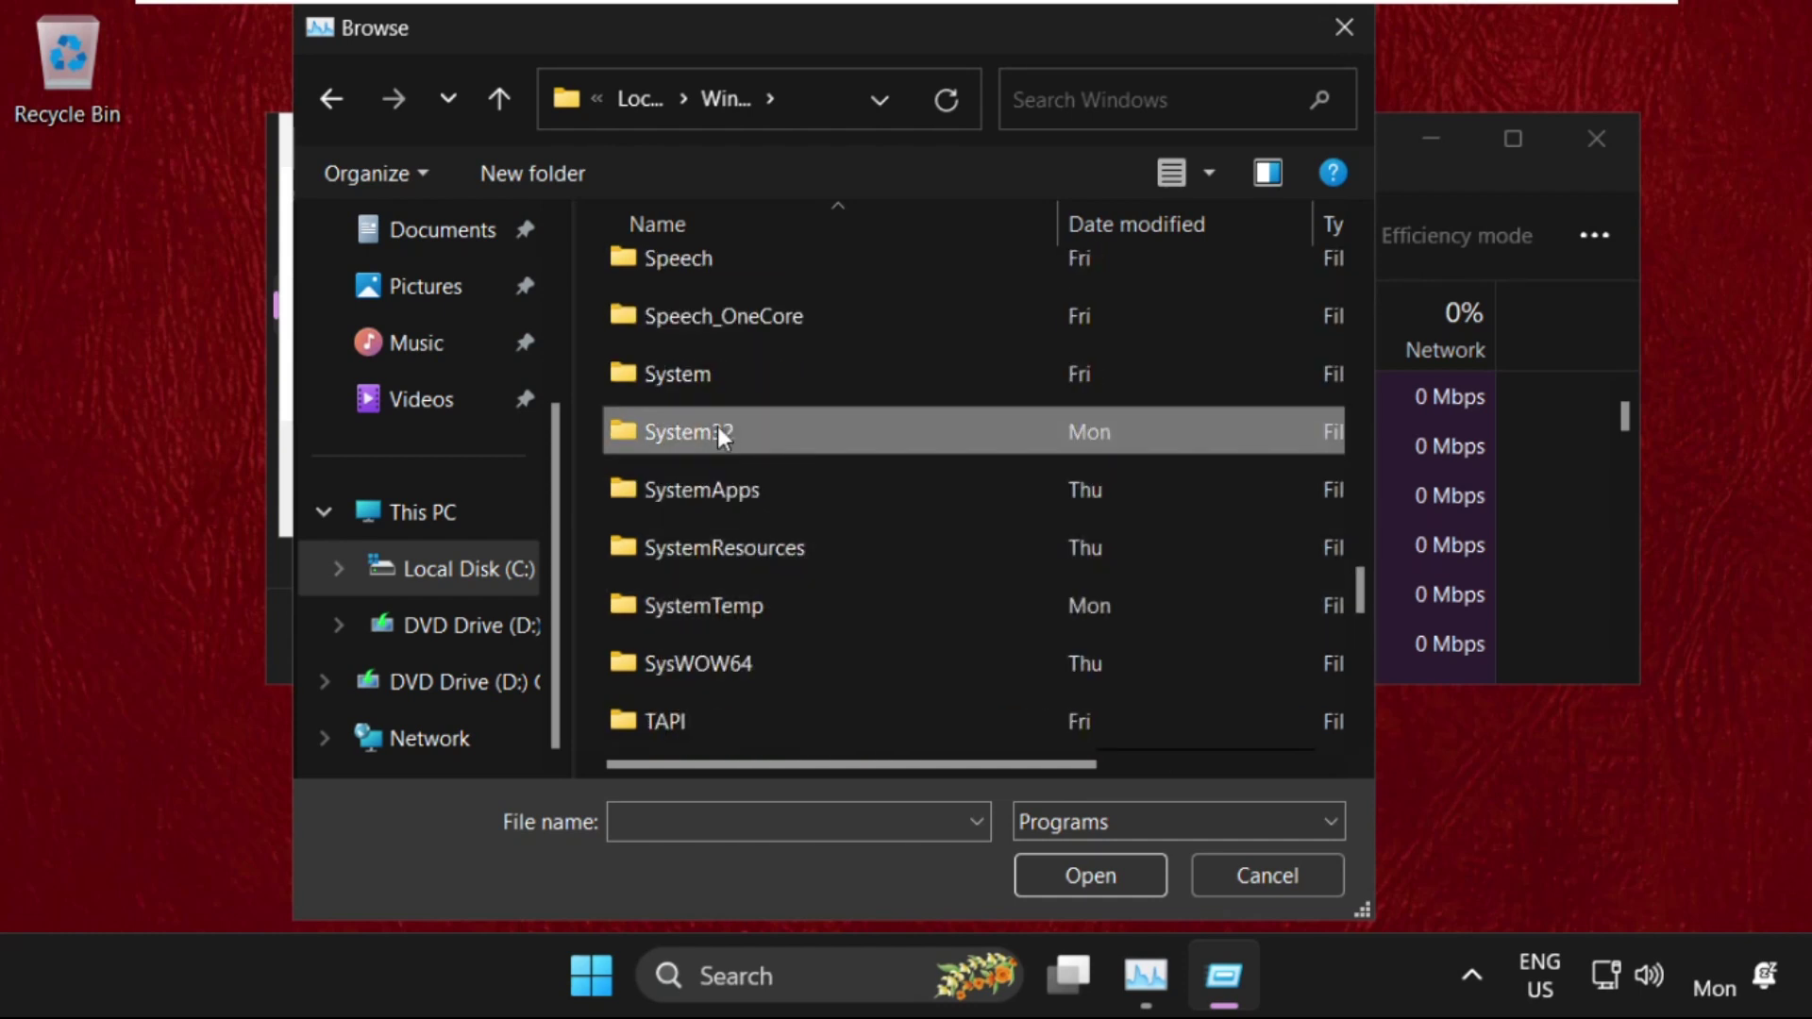
pyautogui.doubleClick(720, 431)
pyautogui.click(772, 572)
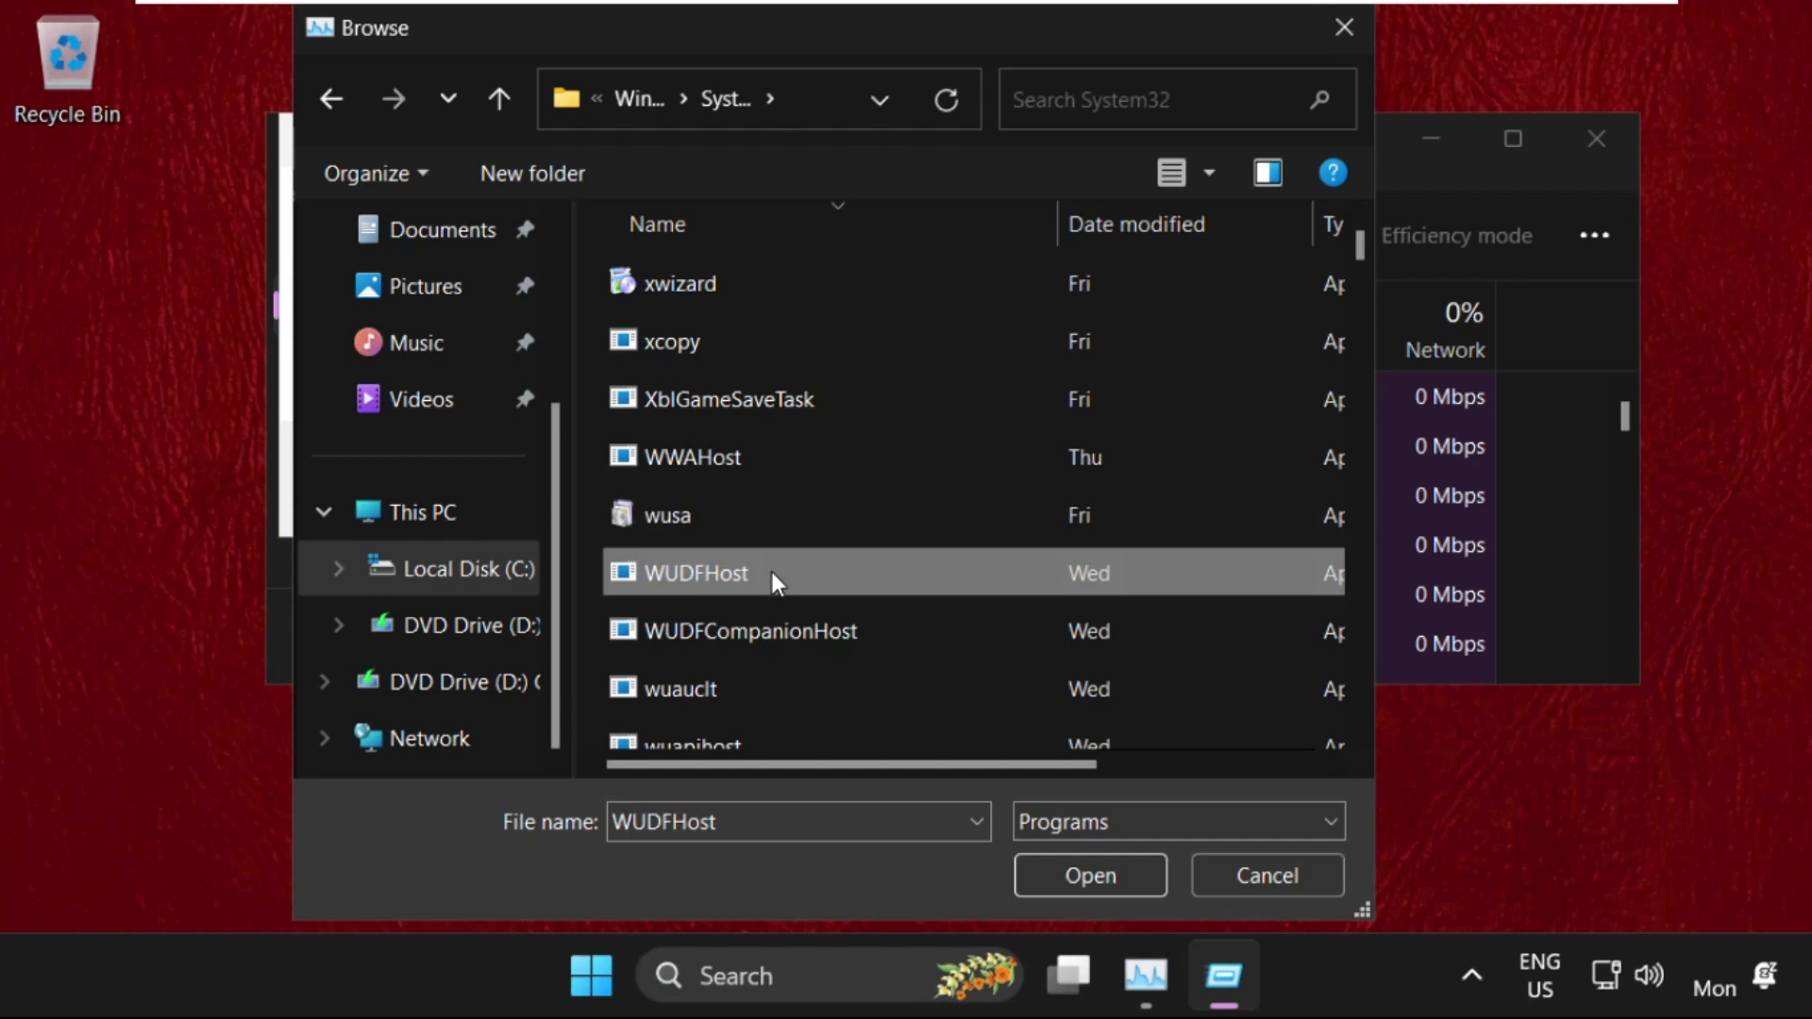
pyautogui.press('Down')
pyautogui.press('Down')
pyautogui.press('Down')
pyautogui.press('Down')
pyautogui.scroll(-4, 770, 568)
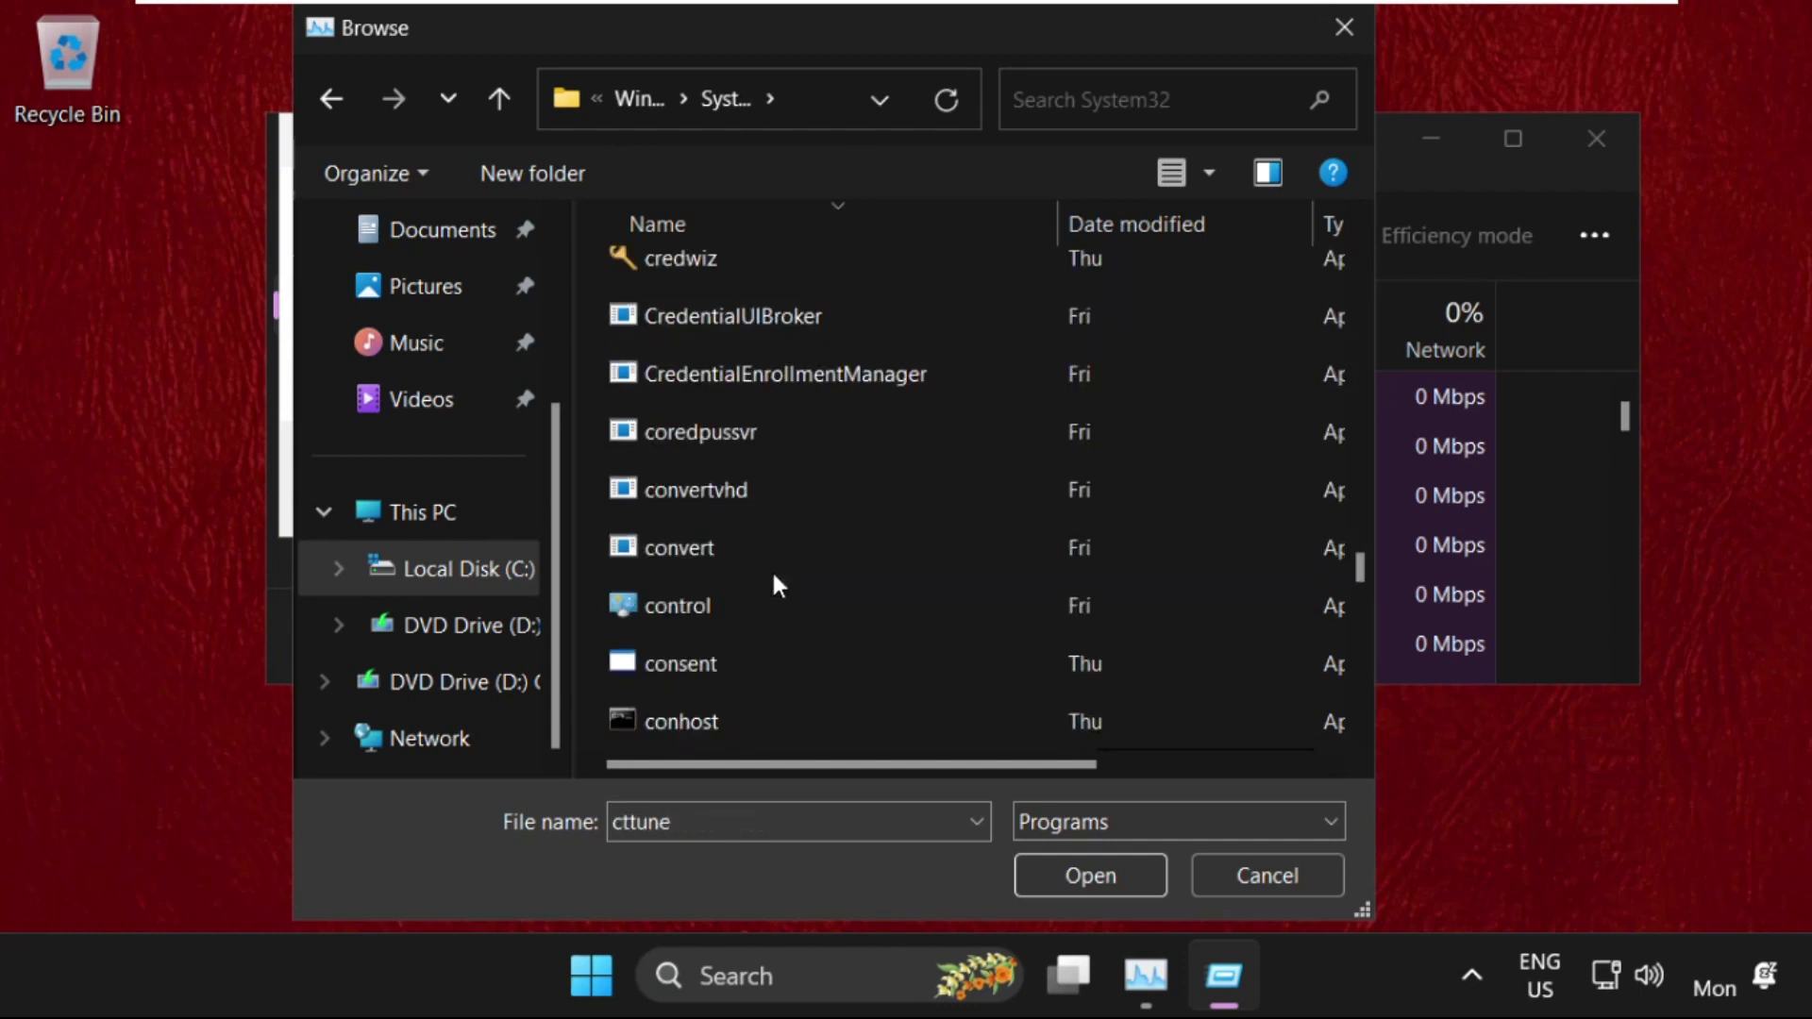
pyautogui.scroll(-6, 745, 587)
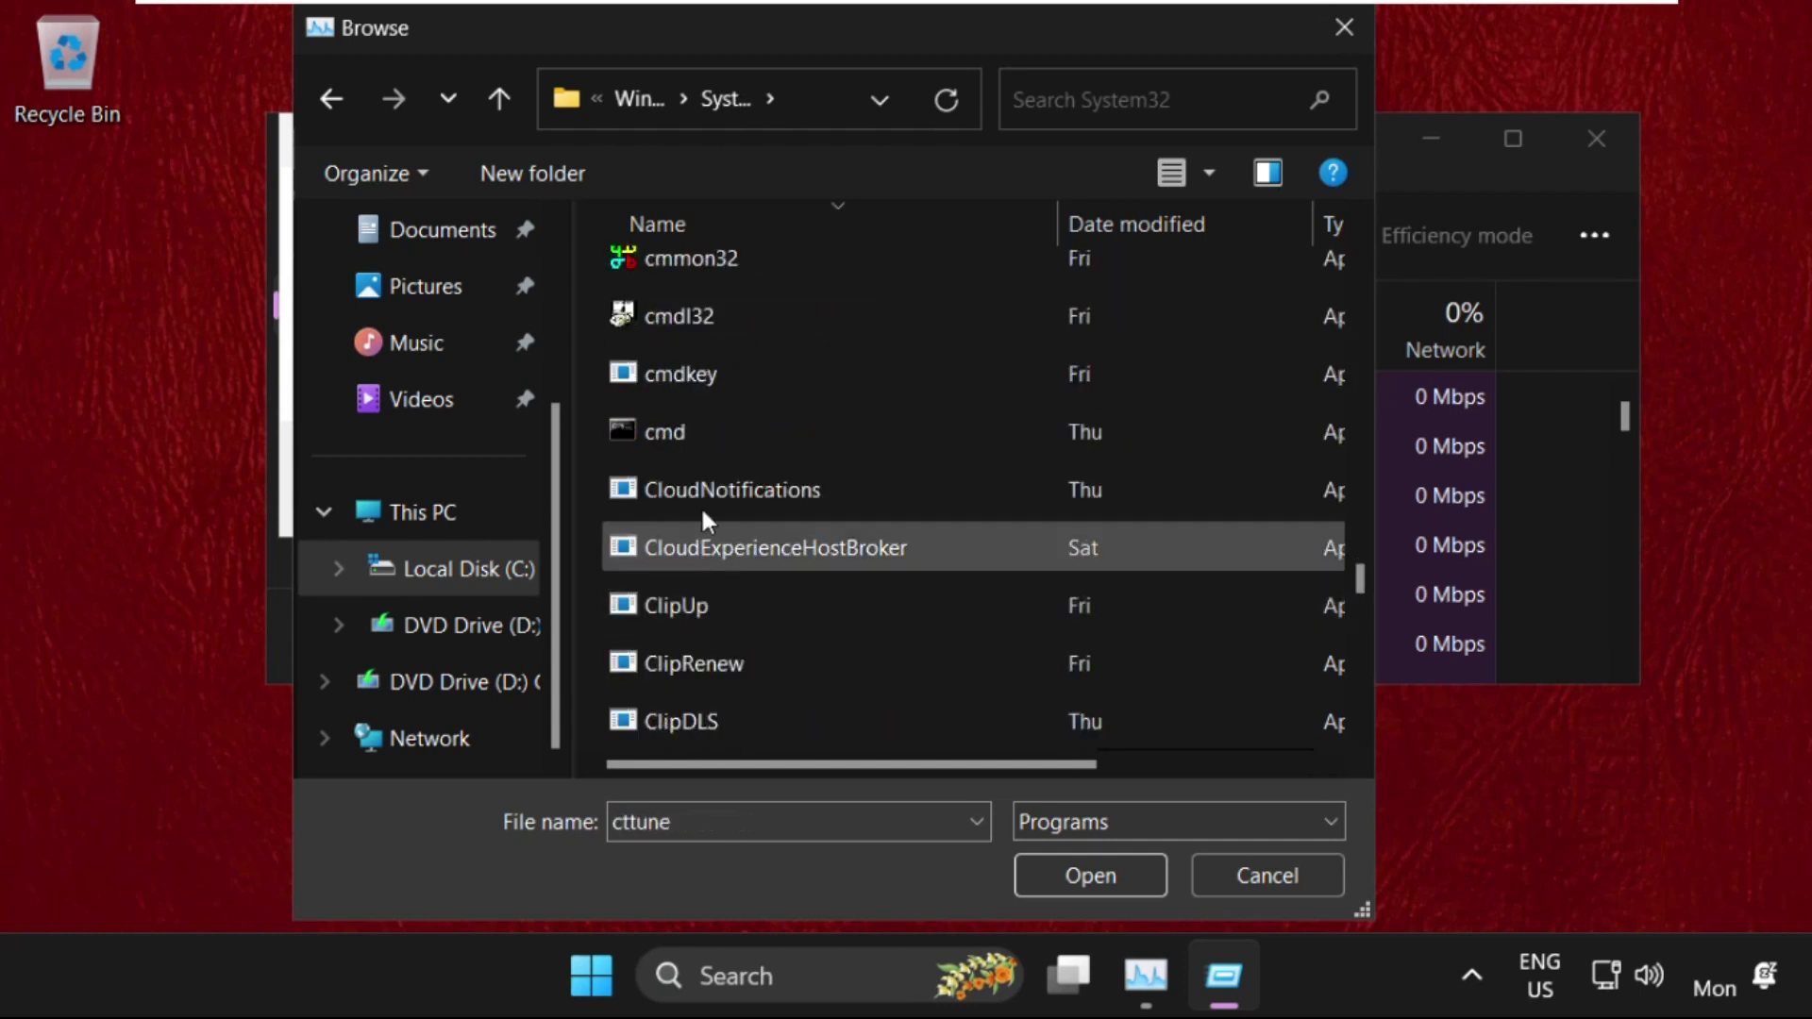
pyautogui.click(703, 433)
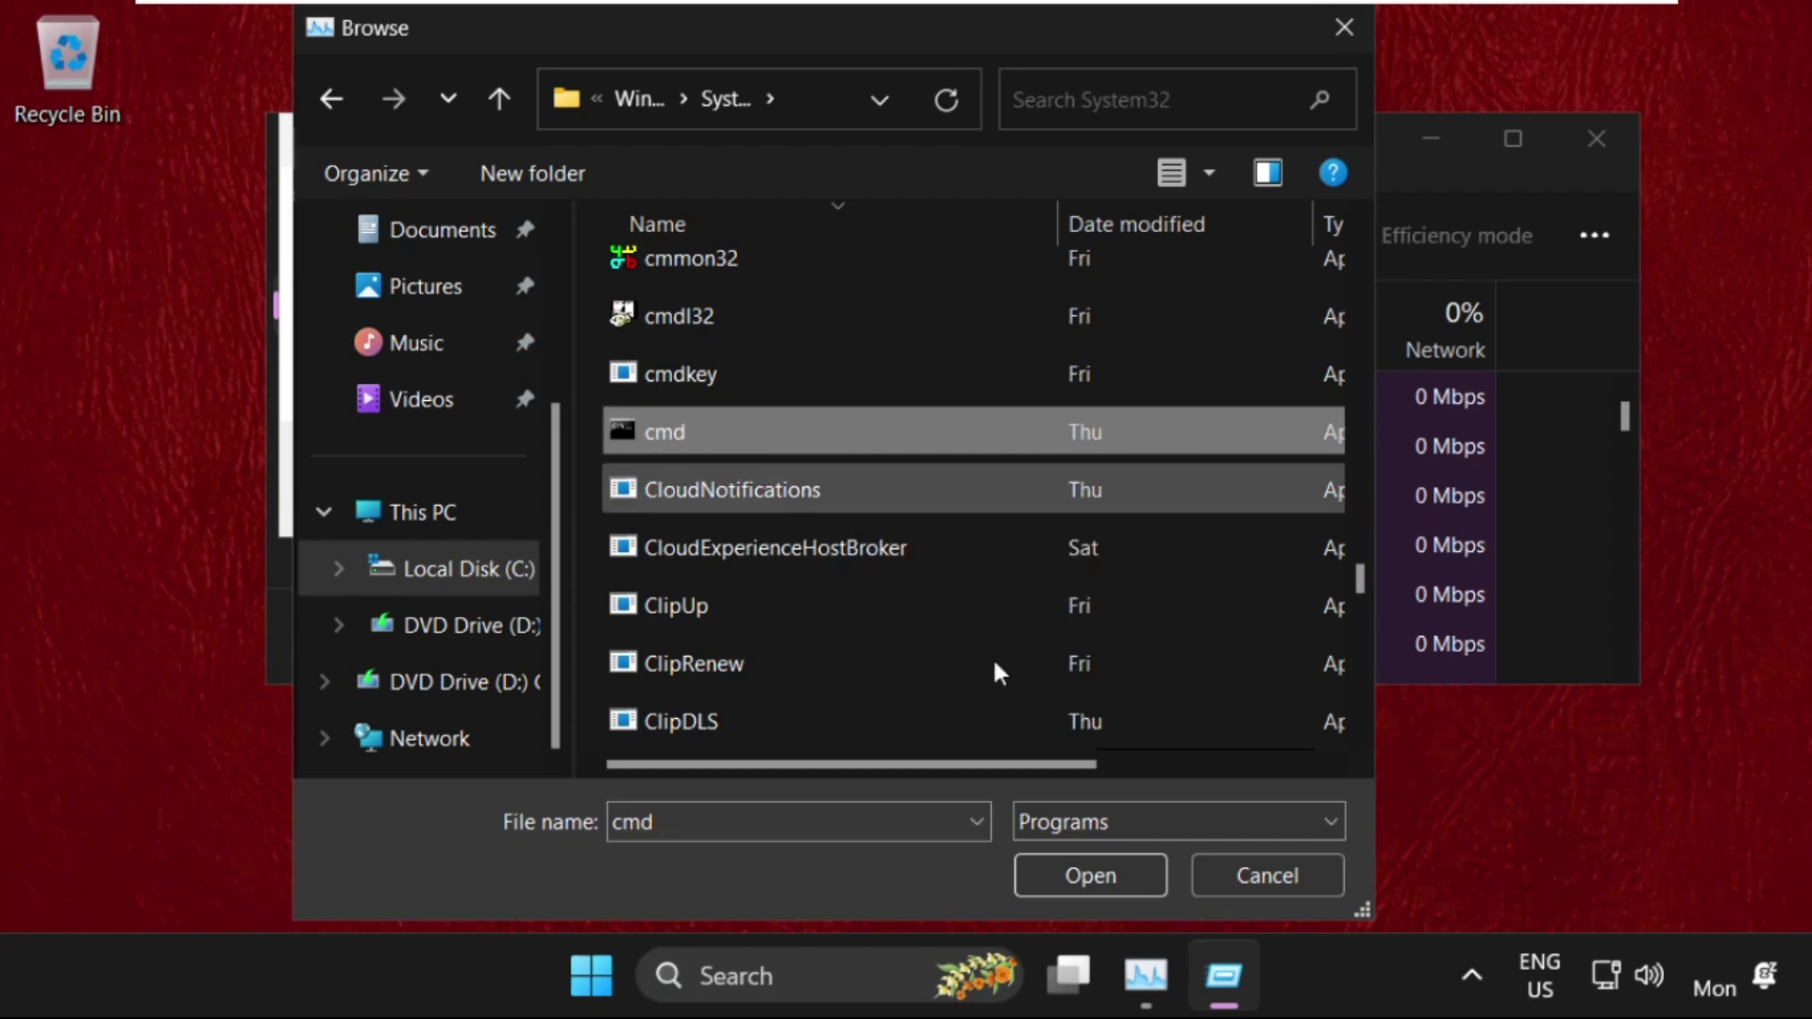
# Accept C:\Windows\System32\cmd.exe as the new task and tick administrative privileges.
pyautogui.click(1102, 884)
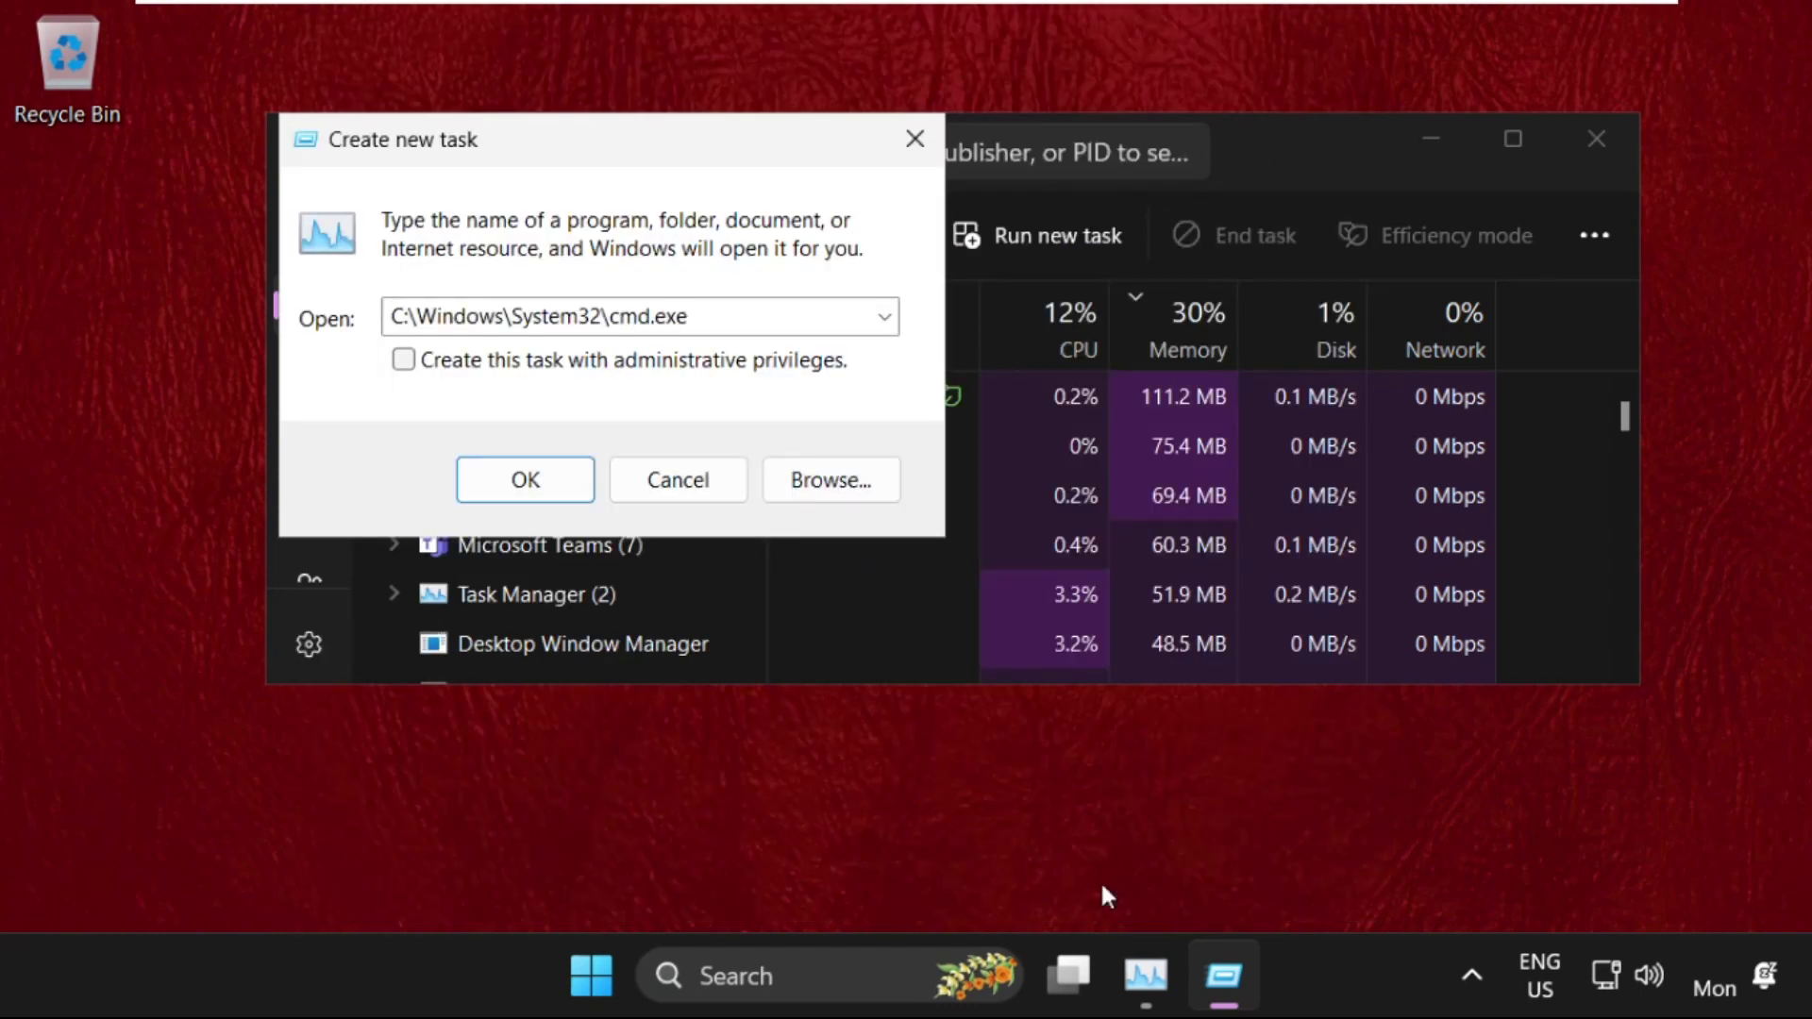
pyautogui.click(584, 366)
pyautogui.hotkey('shift', 'Tab')
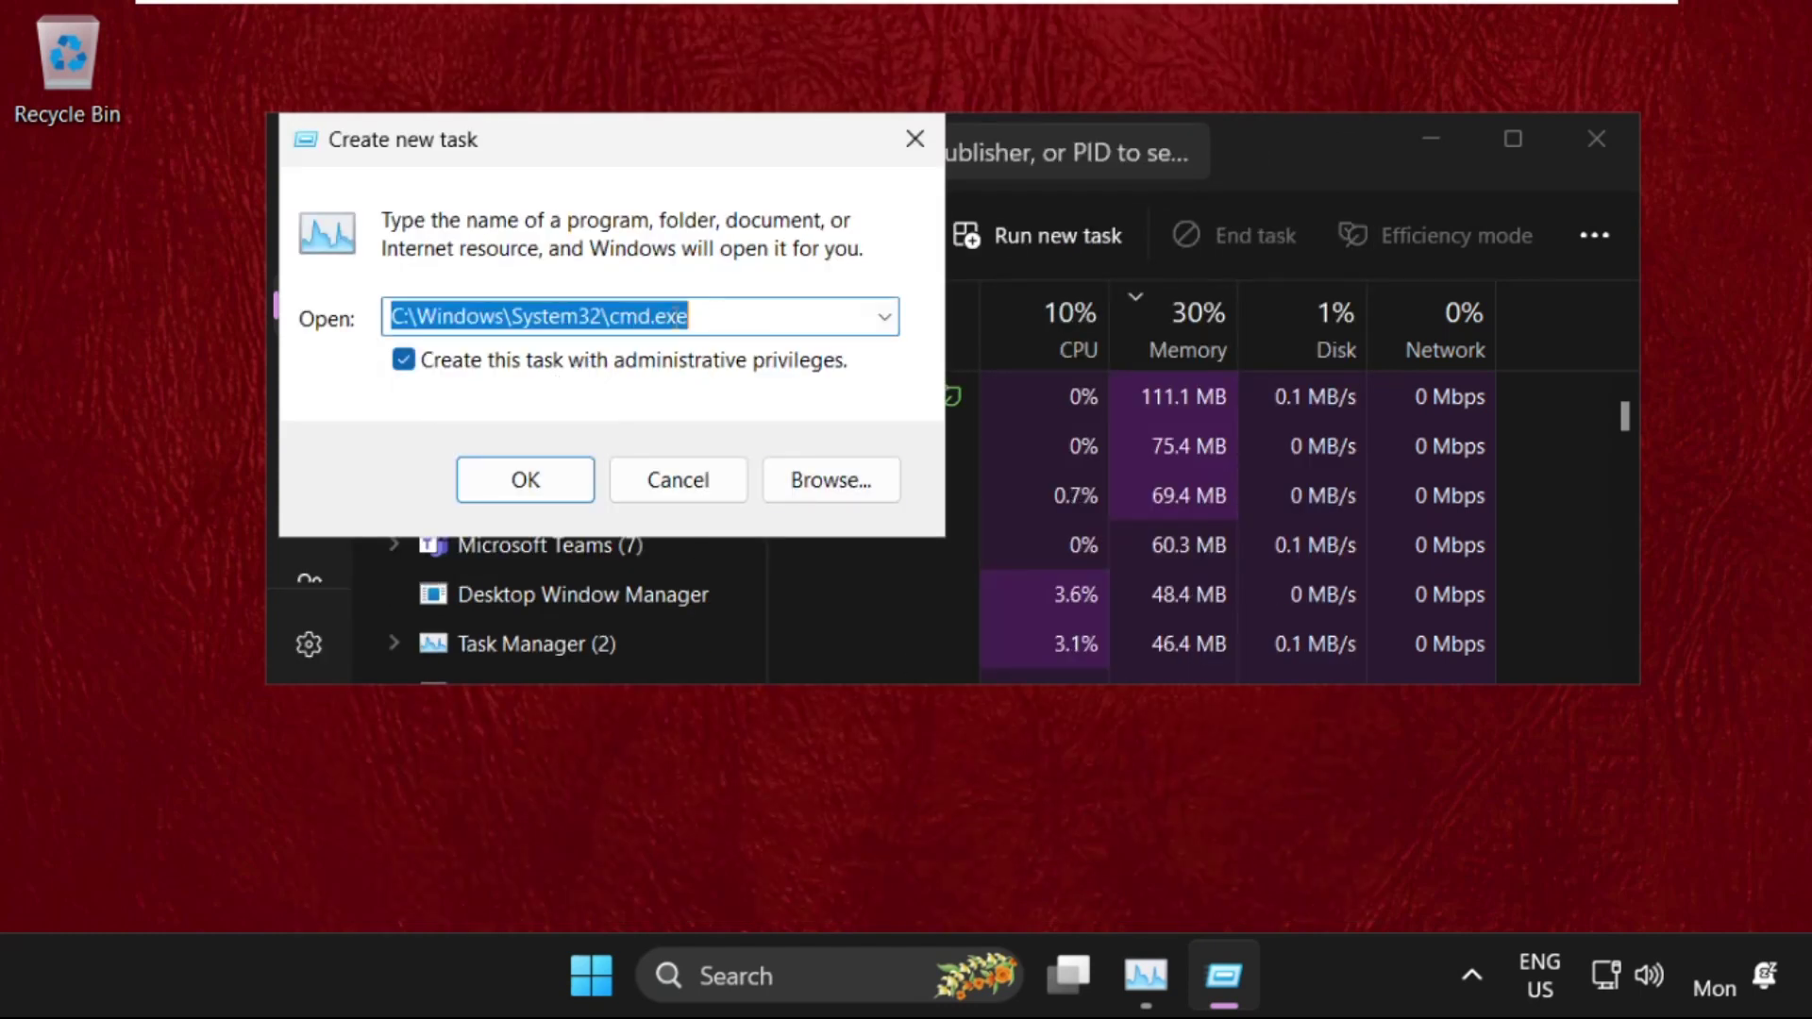
pyautogui.click(410, 319)
pyautogui.keyDown('shift'); pyautogui.click(507, 319); pyautogui.keyUp('shift')
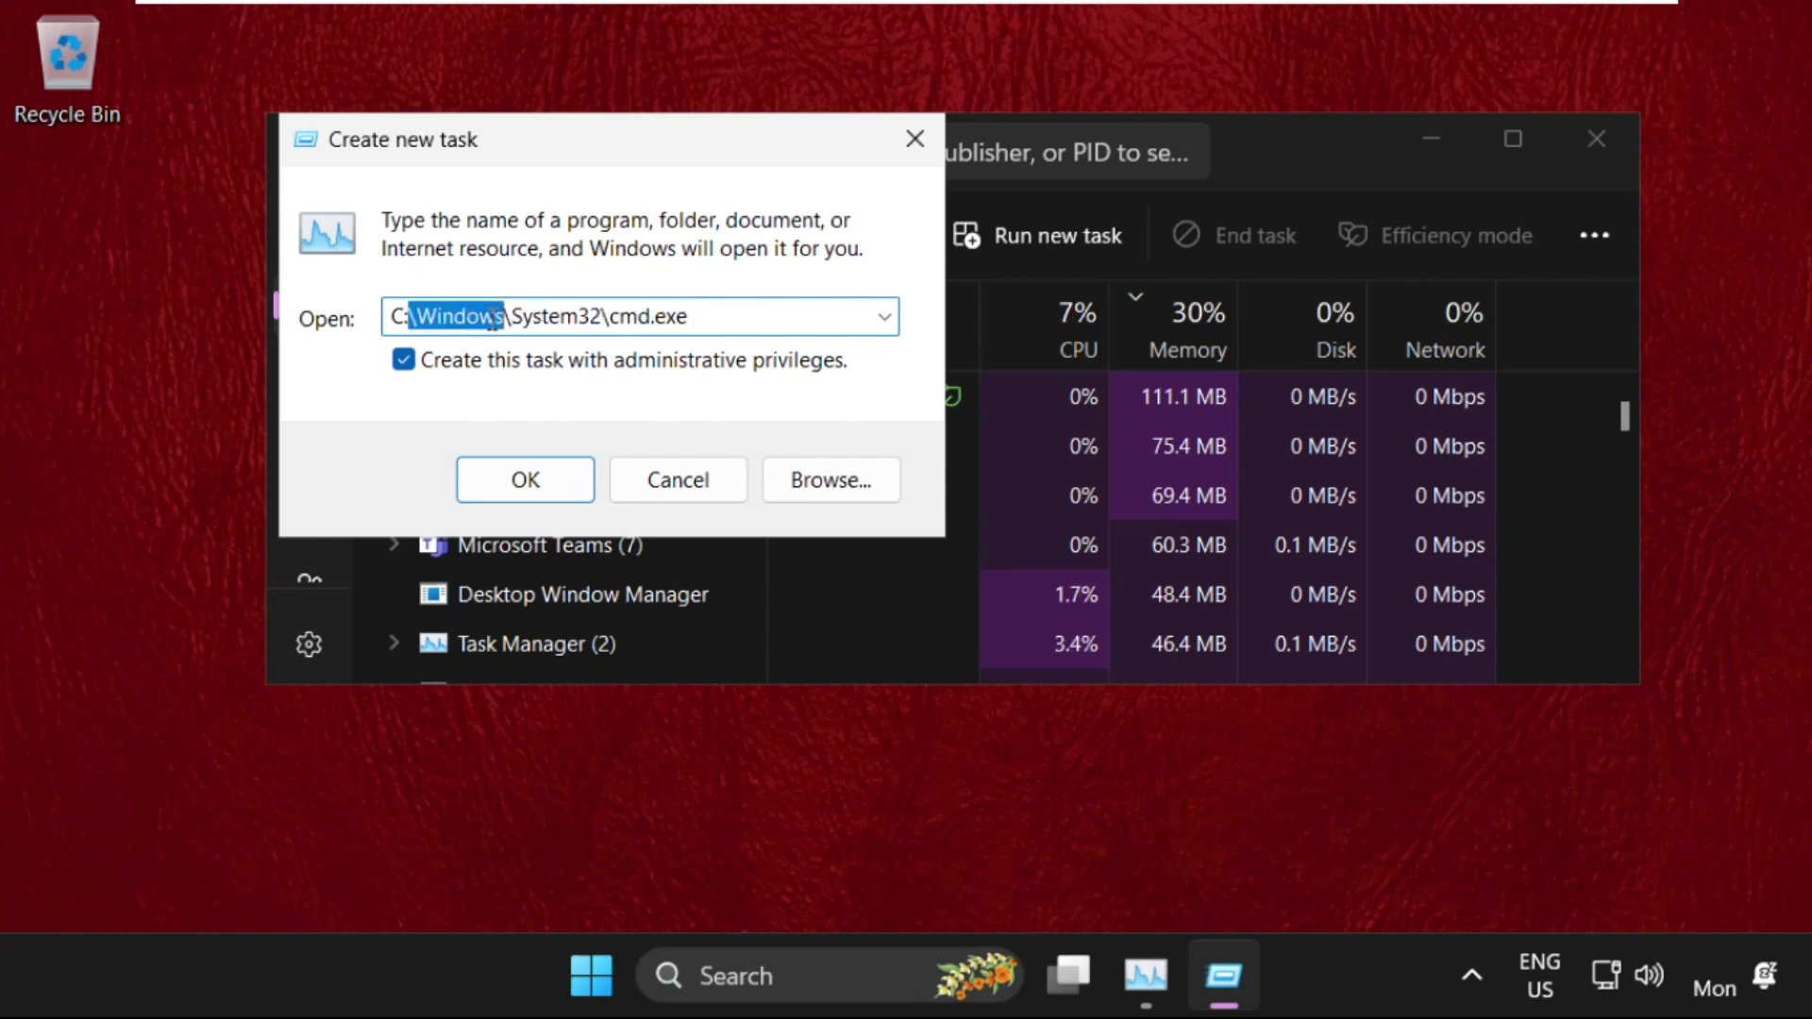
pyautogui.click(501, 319)
pyautogui.keyDown('shift'); pyautogui.click(691, 319); pyautogui.keyUp('shift')
pyautogui.moveTo(501, 319); pyautogui.dragTo(655, 319)
pyautogui.click(696, 317)
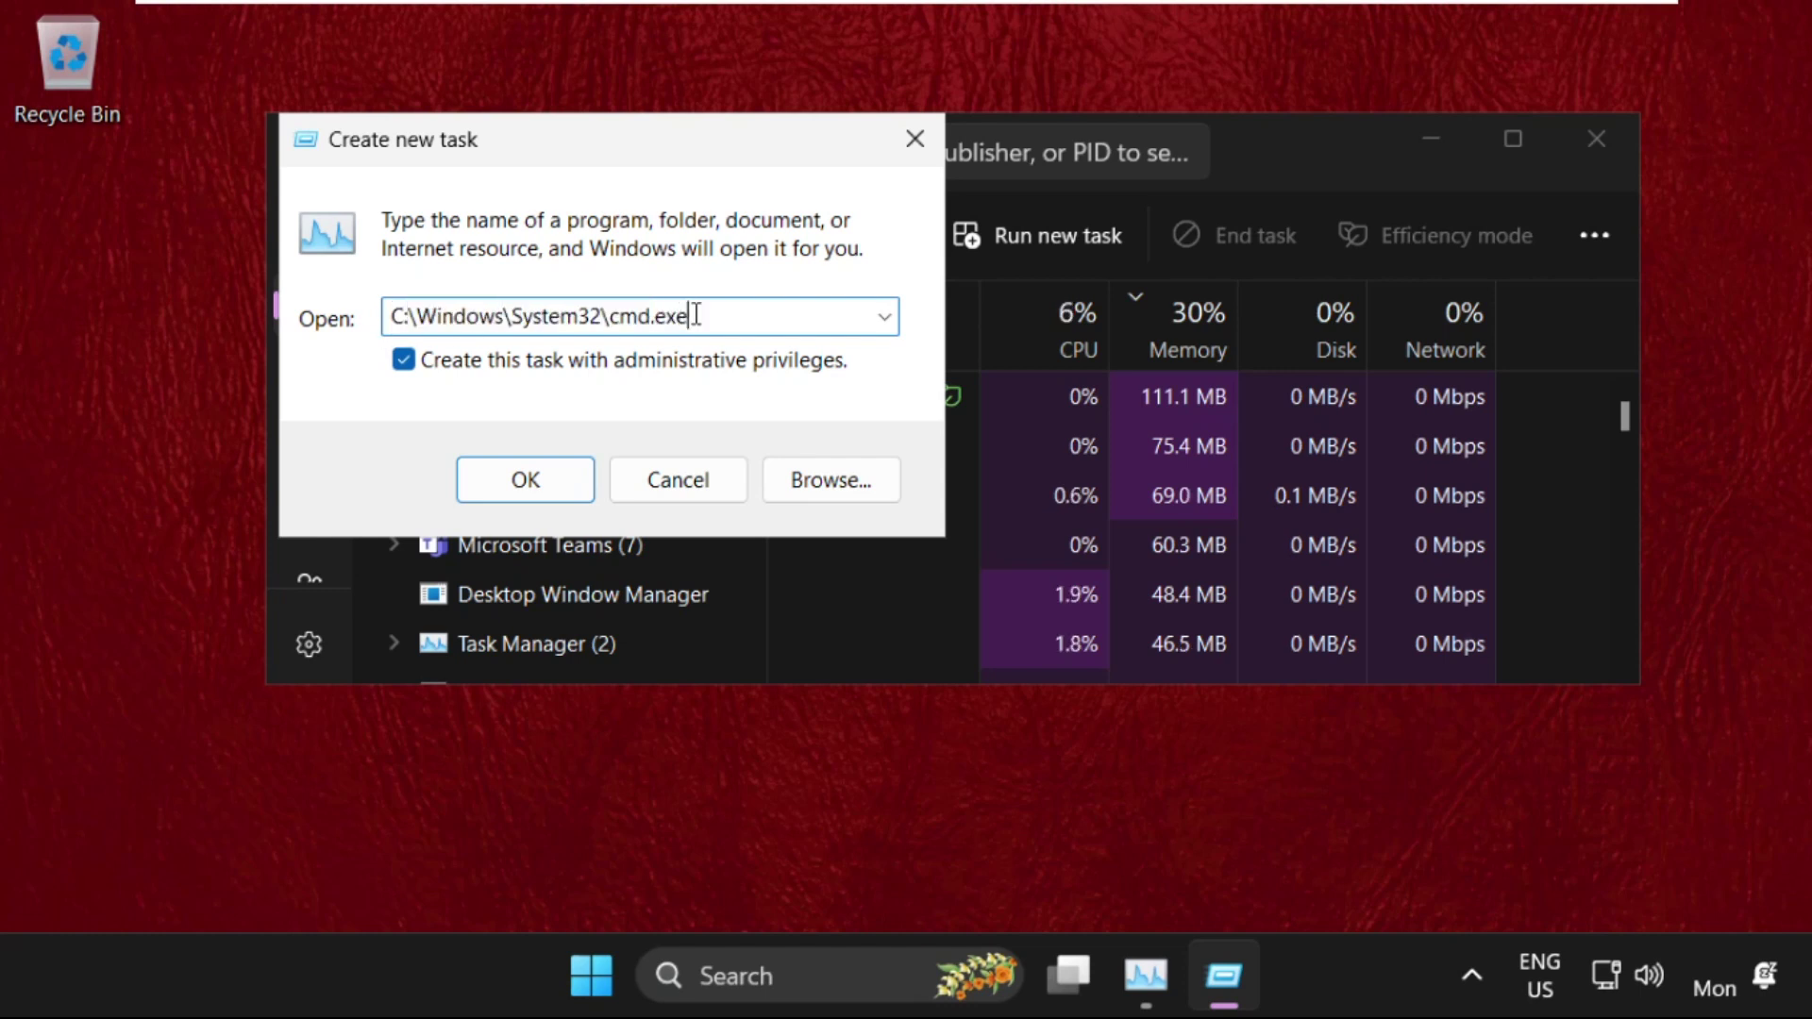
# Launch cmd as administrator, close Task Manager and centre the command window.
pyautogui.click(525, 480)
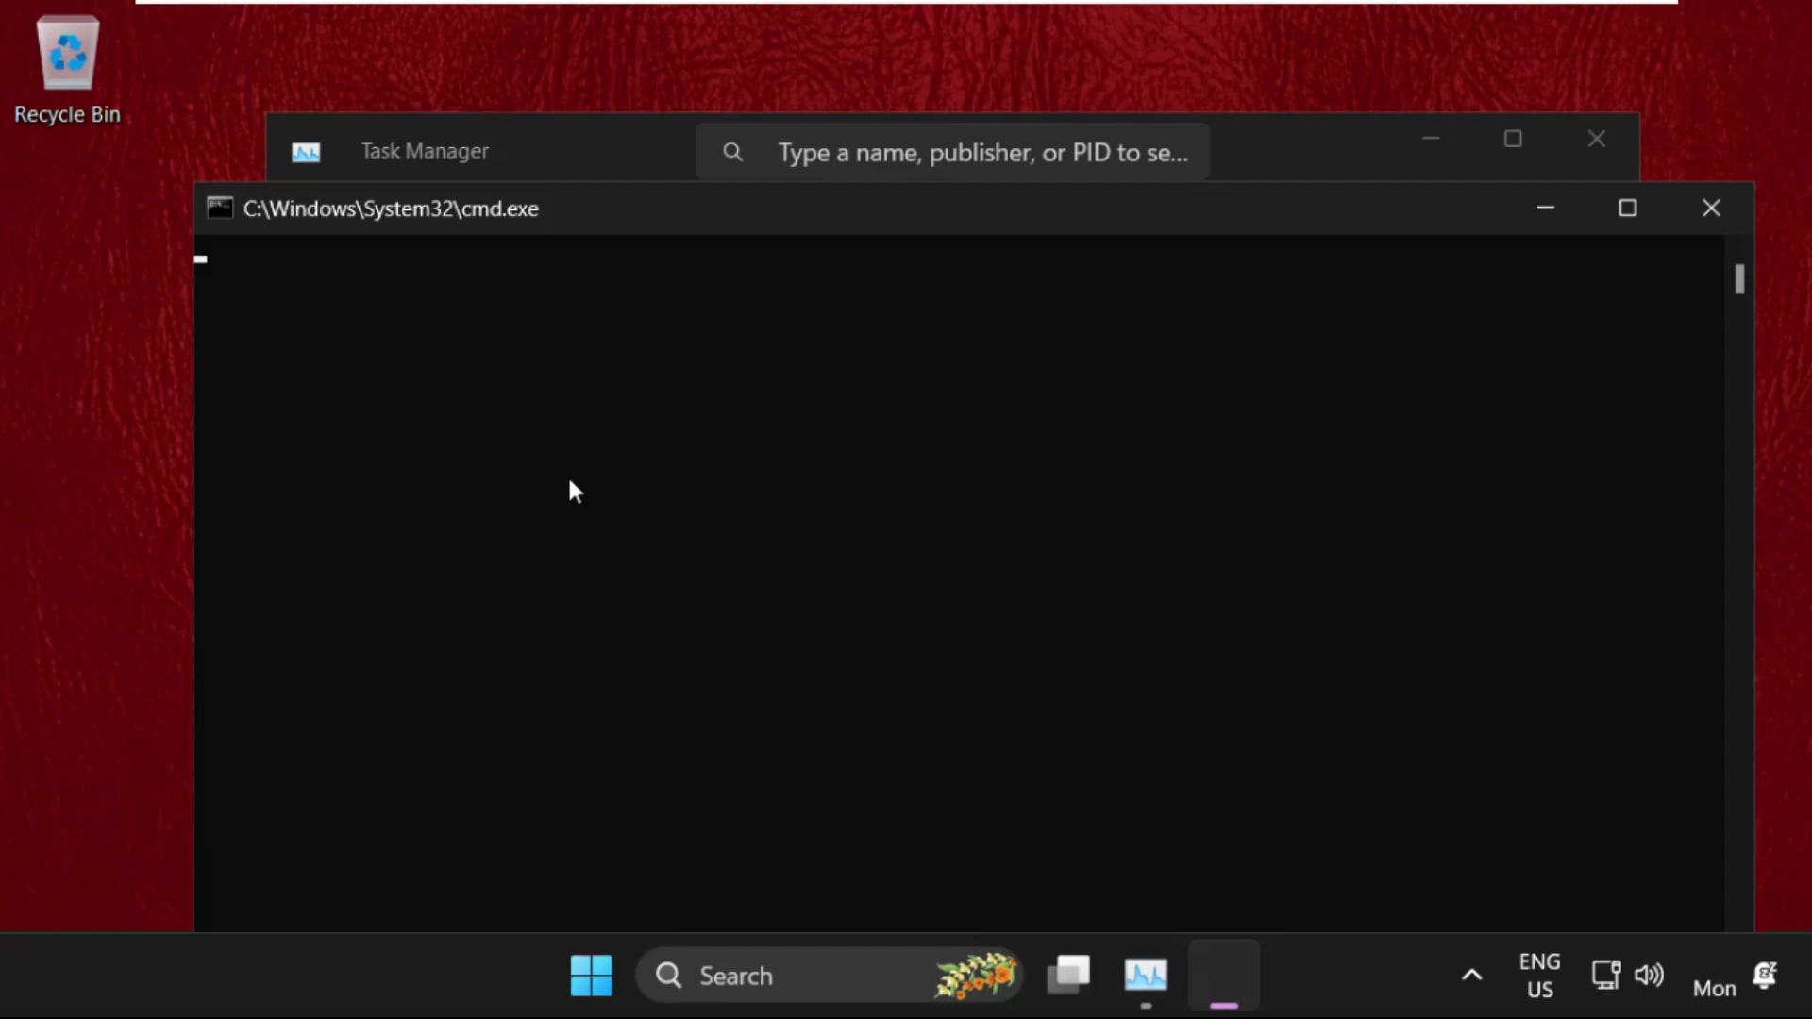
pyautogui.click(1596, 139)
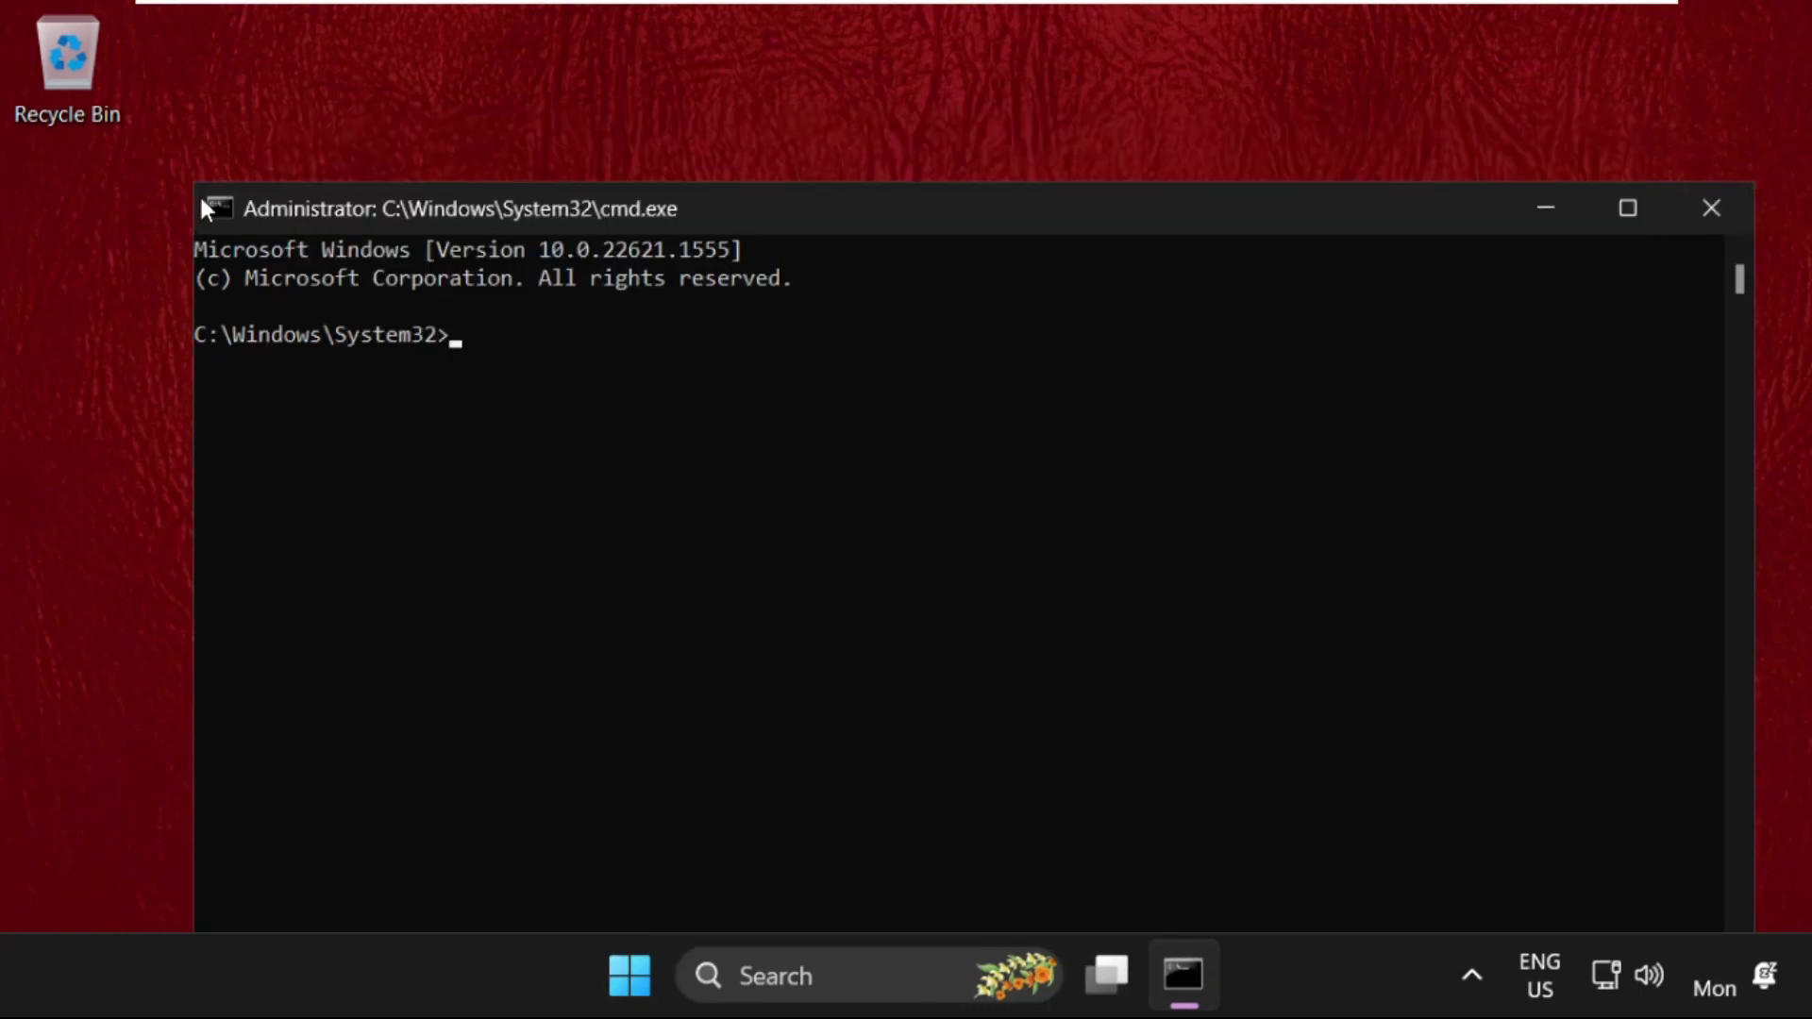
pyautogui.moveTo(204, 207); pyautogui.dragTo(438, 614)
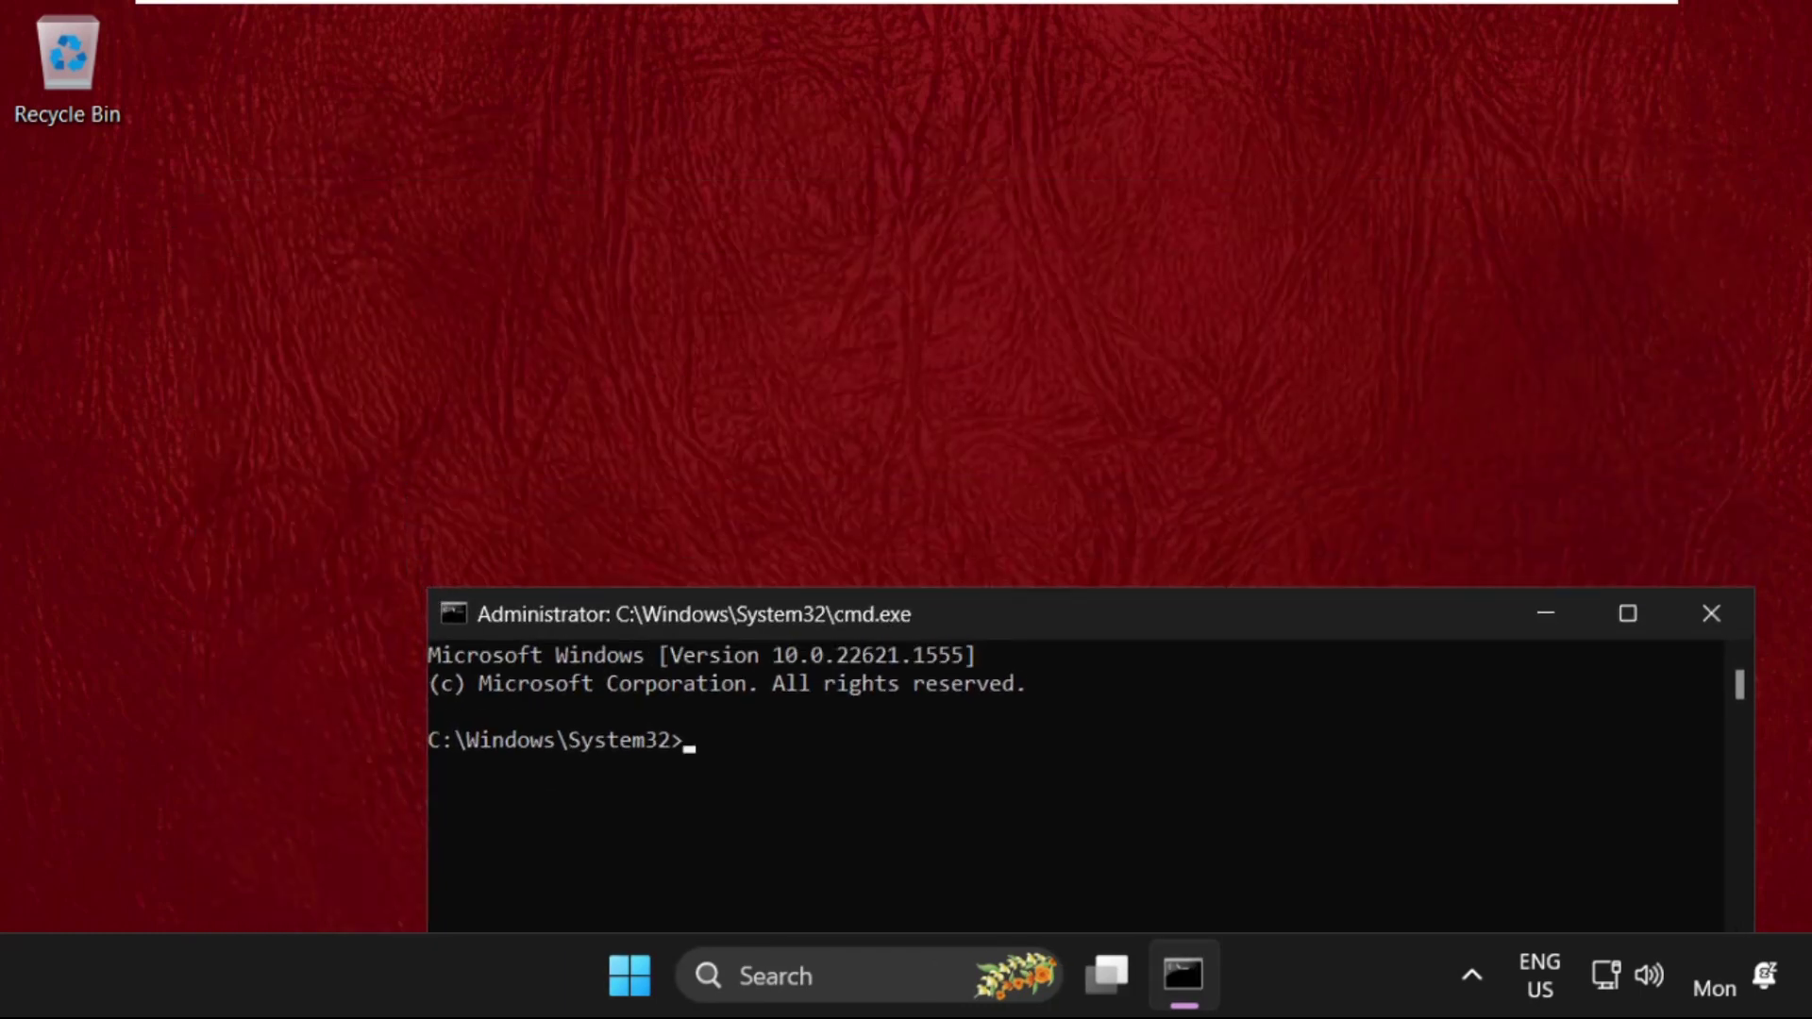
pyautogui.moveTo(669, 629); pyautogui.dragTo(506, 202)
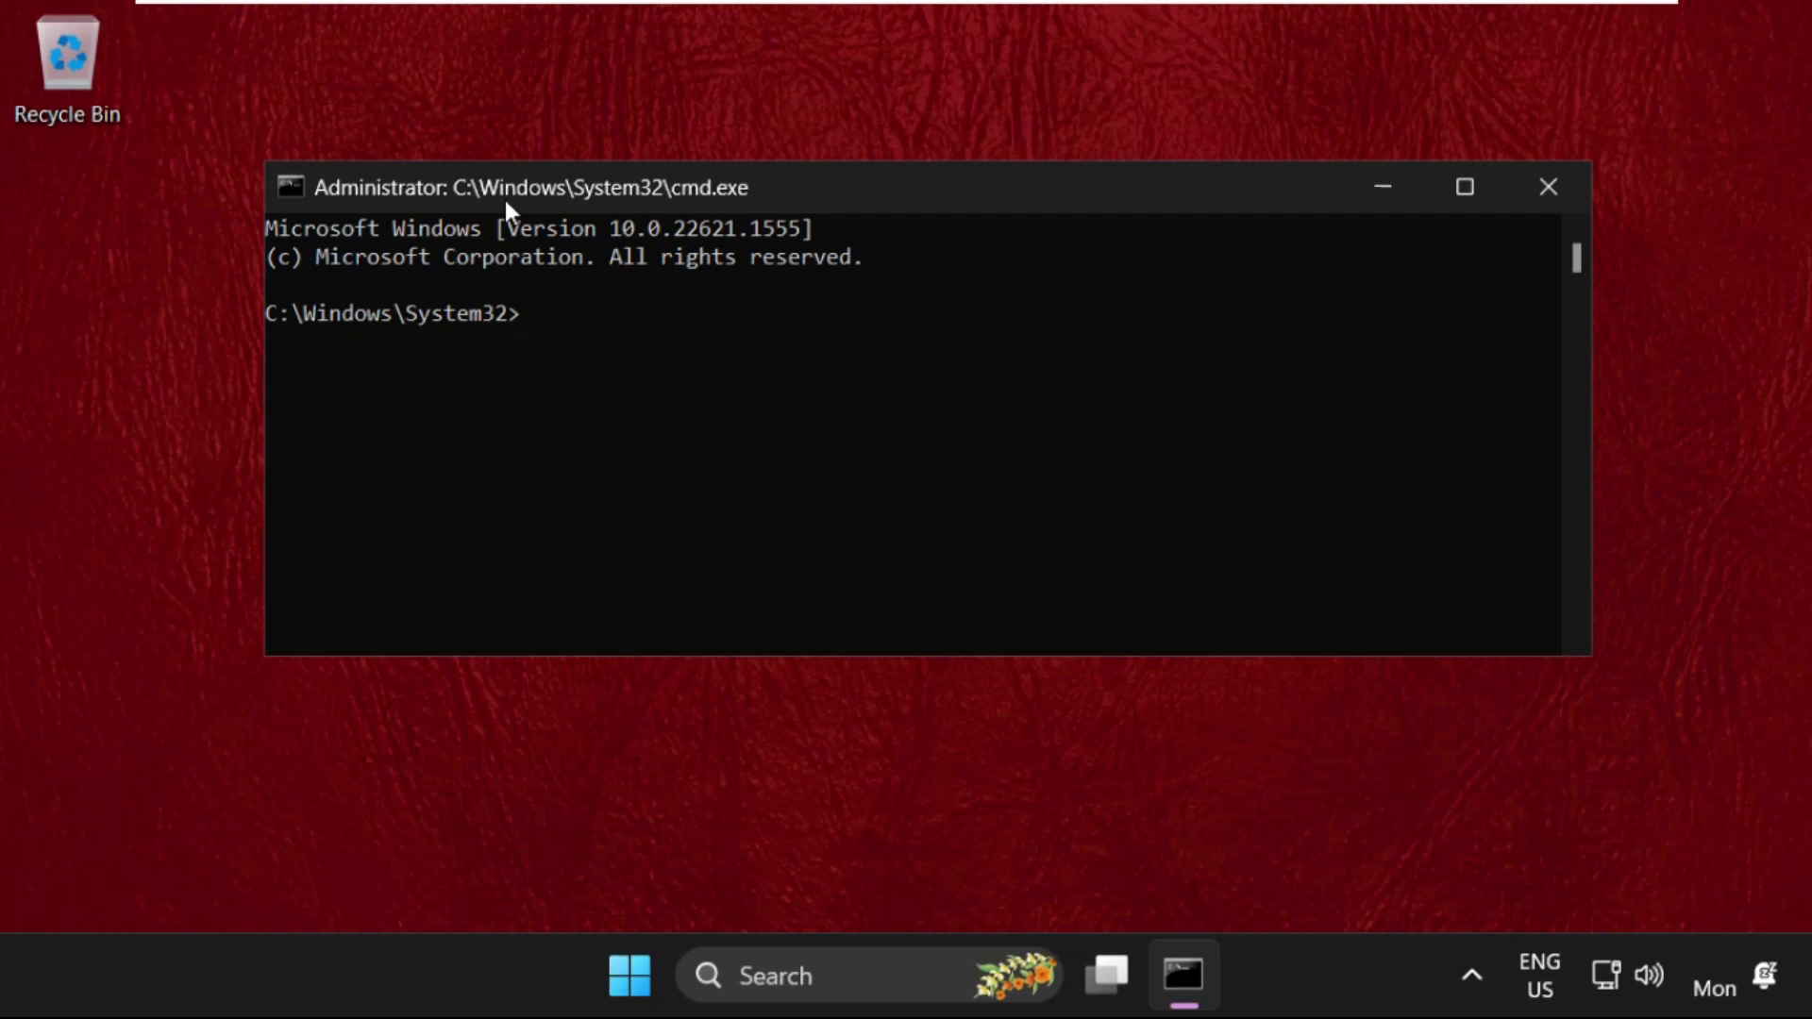
# Run sfc /scanfile=c:\windows\system32\ieframe.dll, which finds no integrity violations.
pyautogui.write('sfc /scanfile')
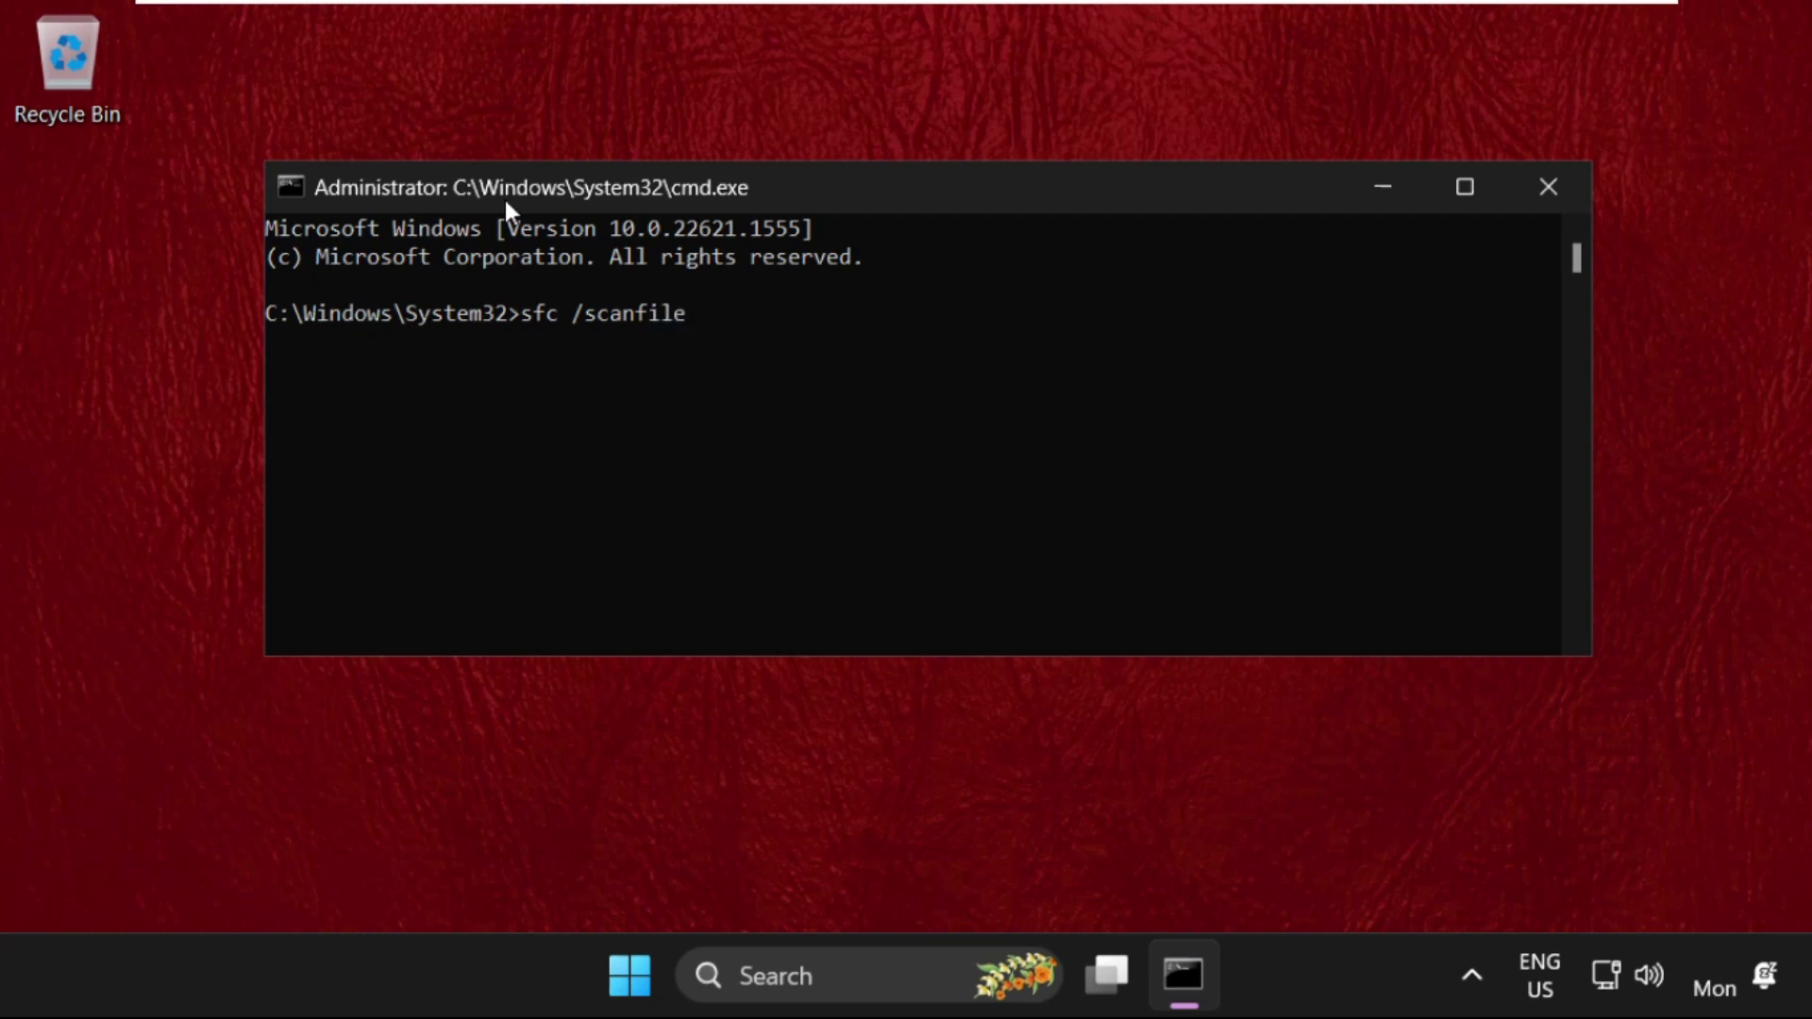
pyautogui.write('=')
pyautogui.press('BackSpace')
pyautogui.write('=c:\\windows\\syste')
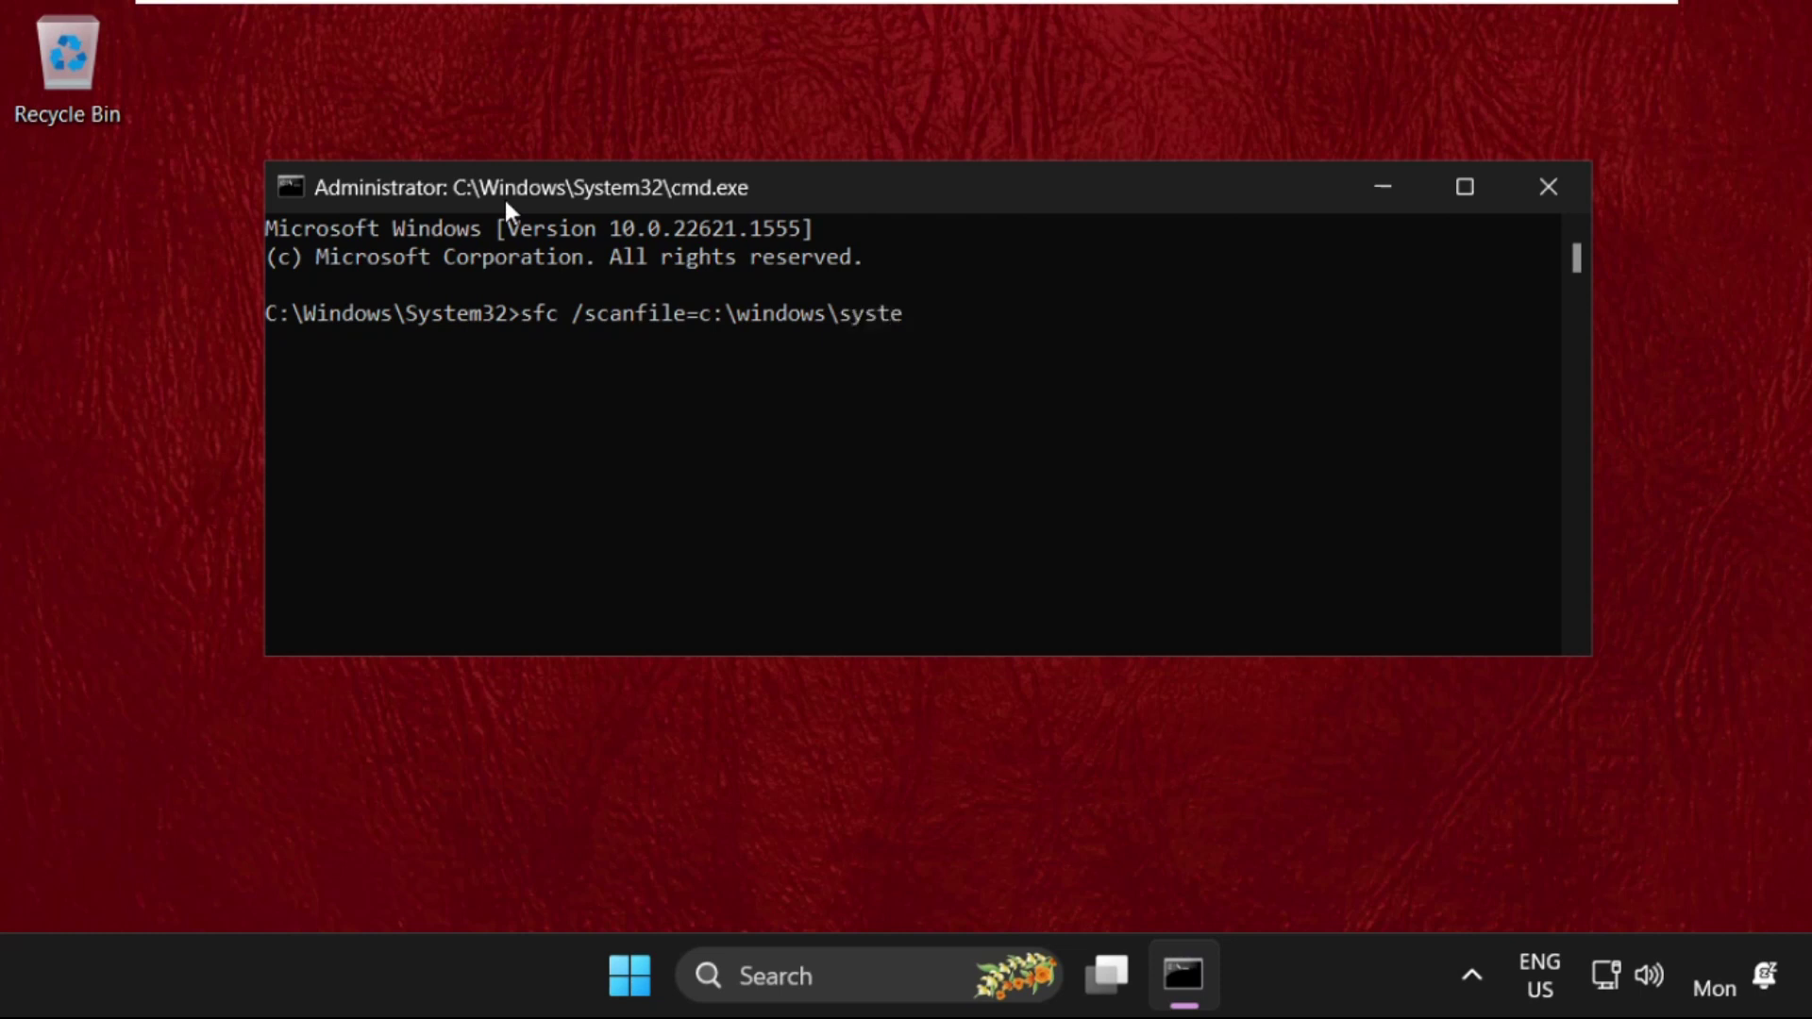
pyautogui.write('m32\\ieframe.dll')
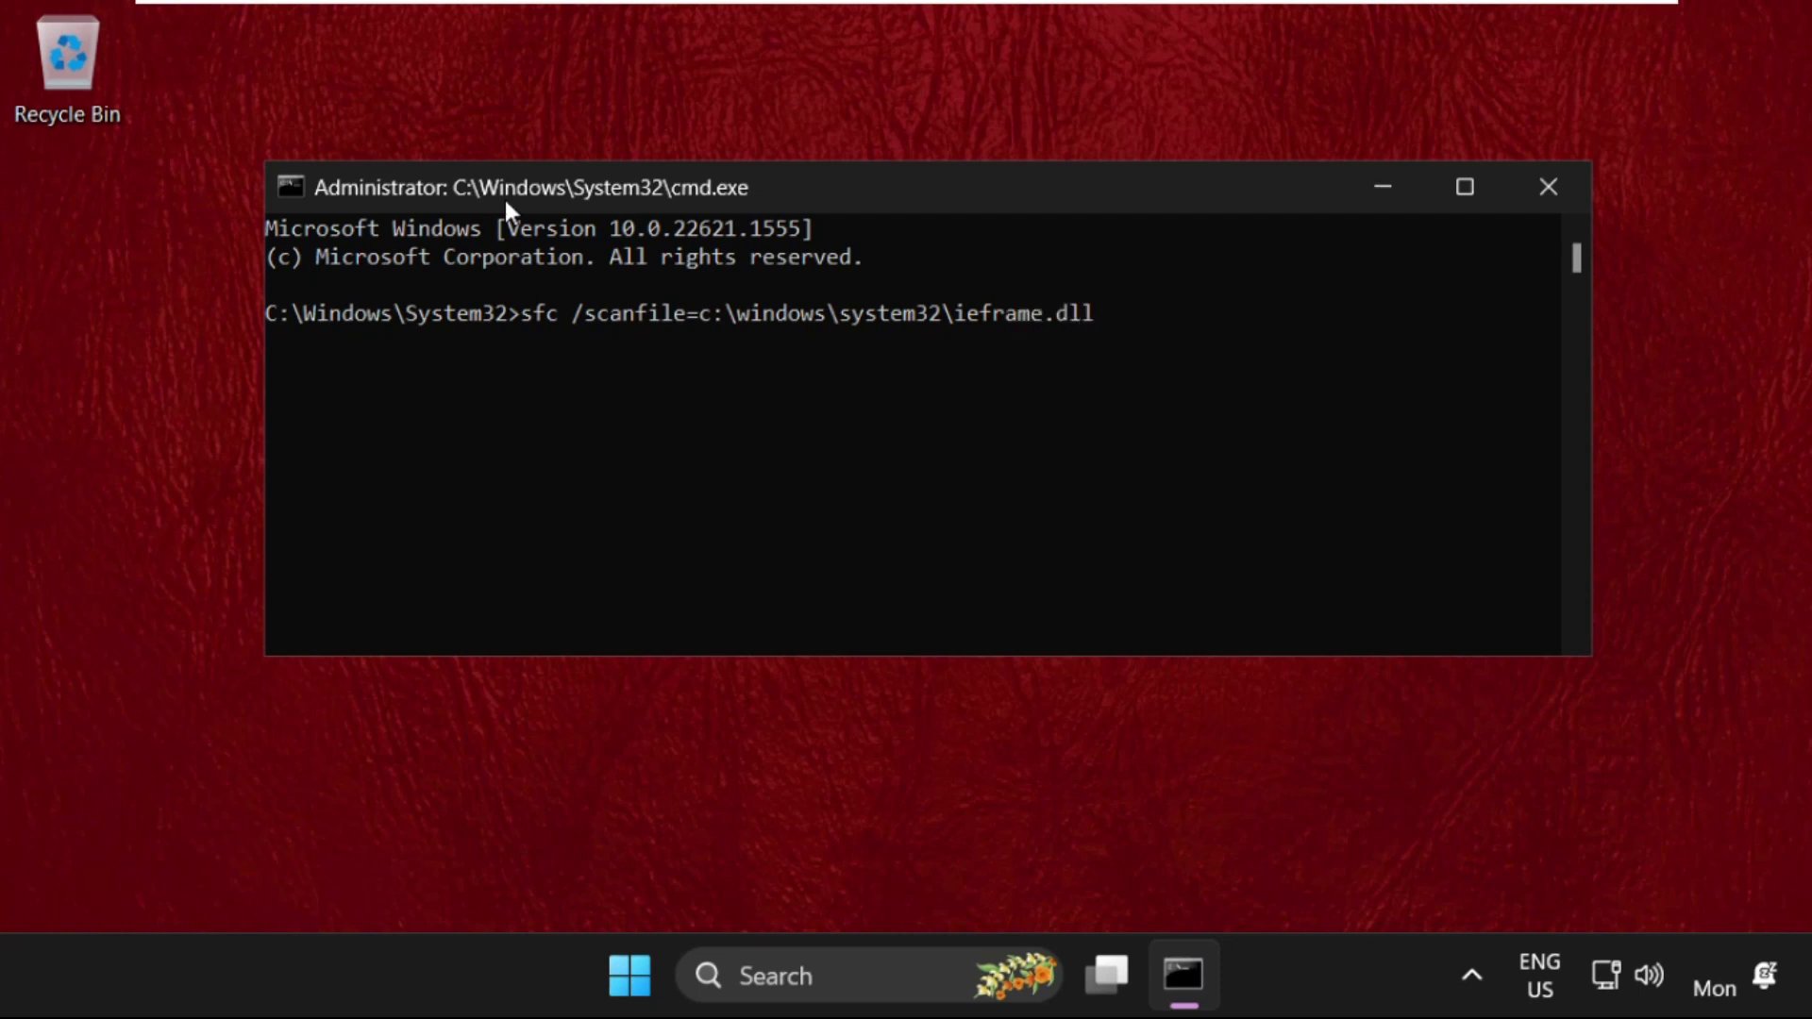
pyautogui.press('Return')
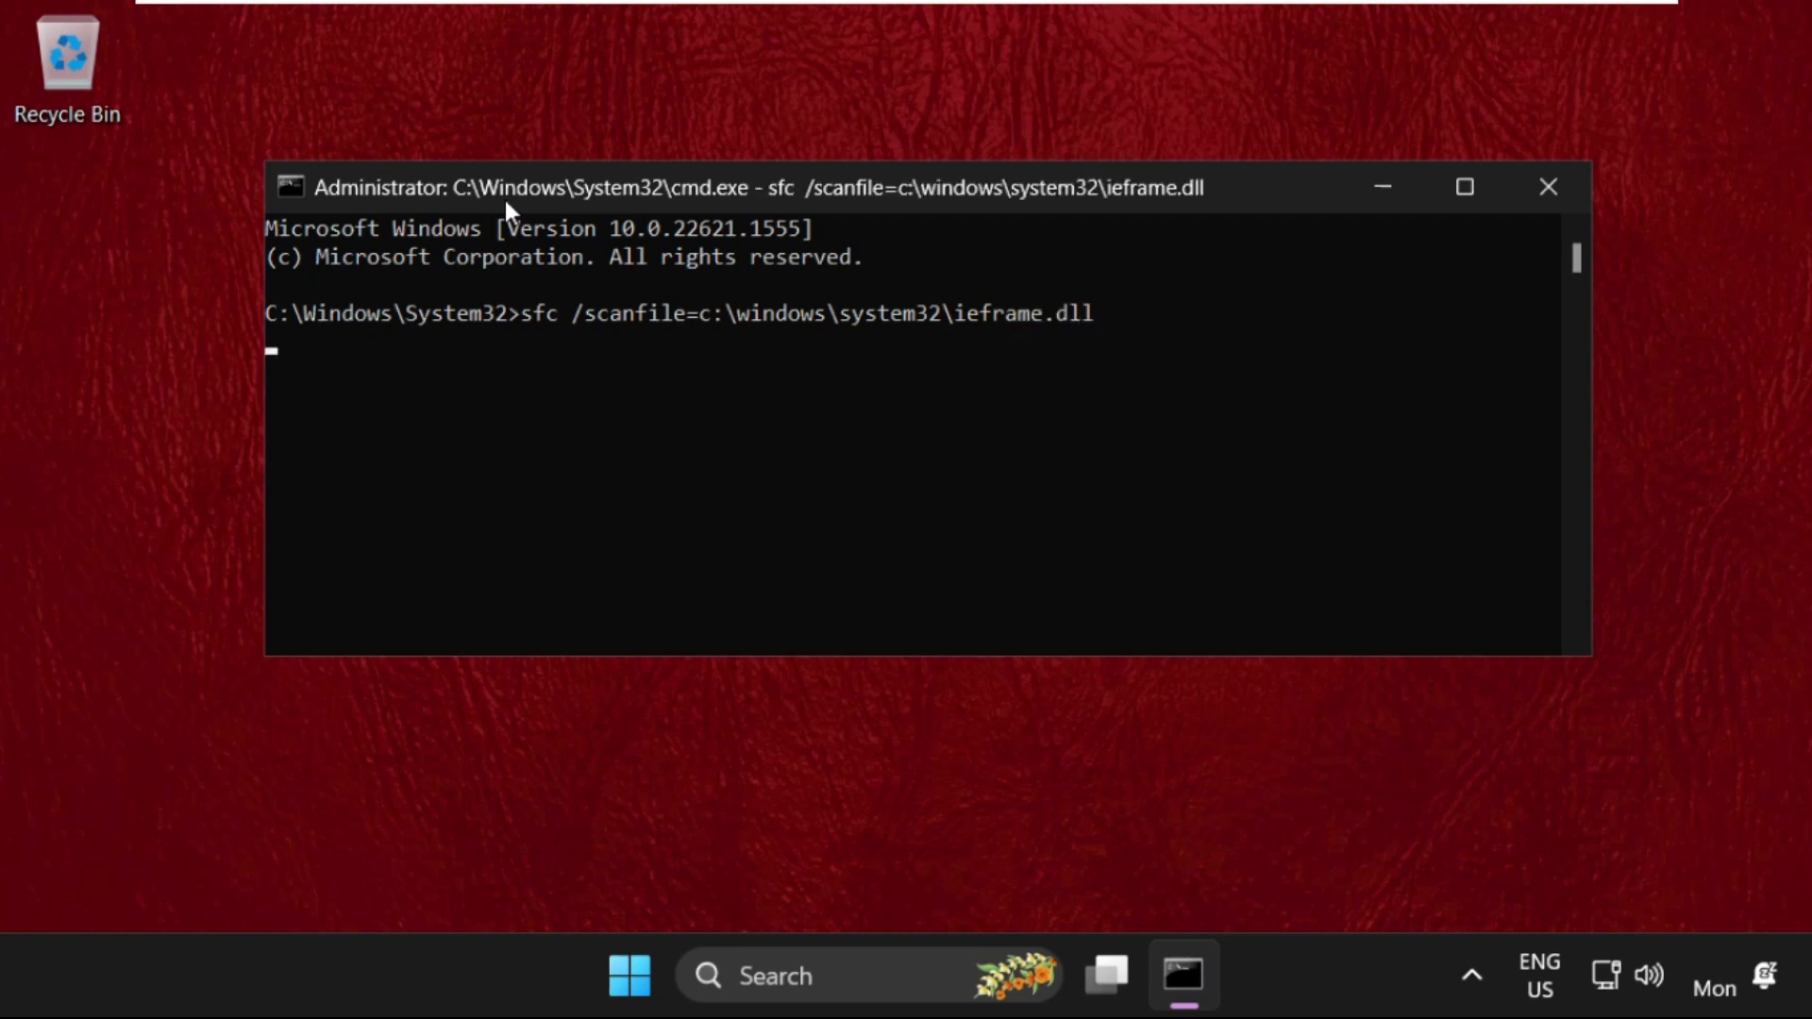
# Run sfc /verifyfile=c:\windows\system32\ieframe.dll, then exit the command window.
pyautogui.write('sfc /s')
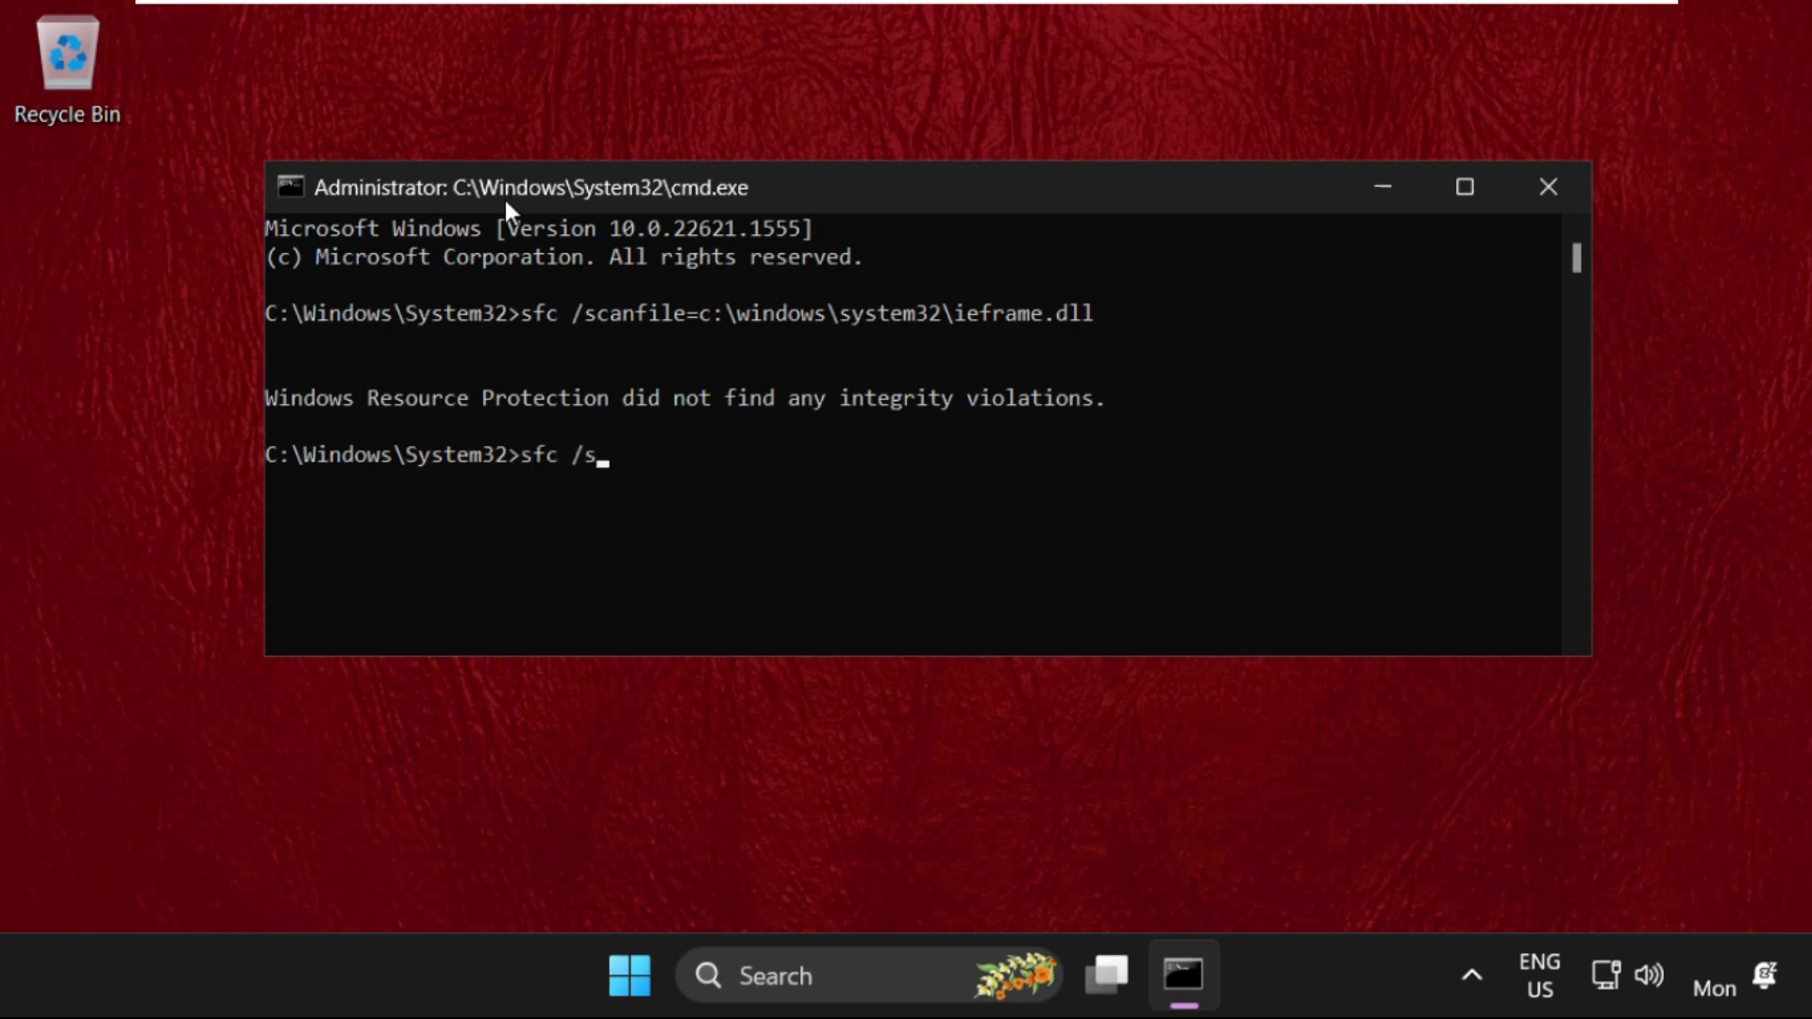
pyautogui.press('BackSpace')
pyautogui.write('verifyfile=c')
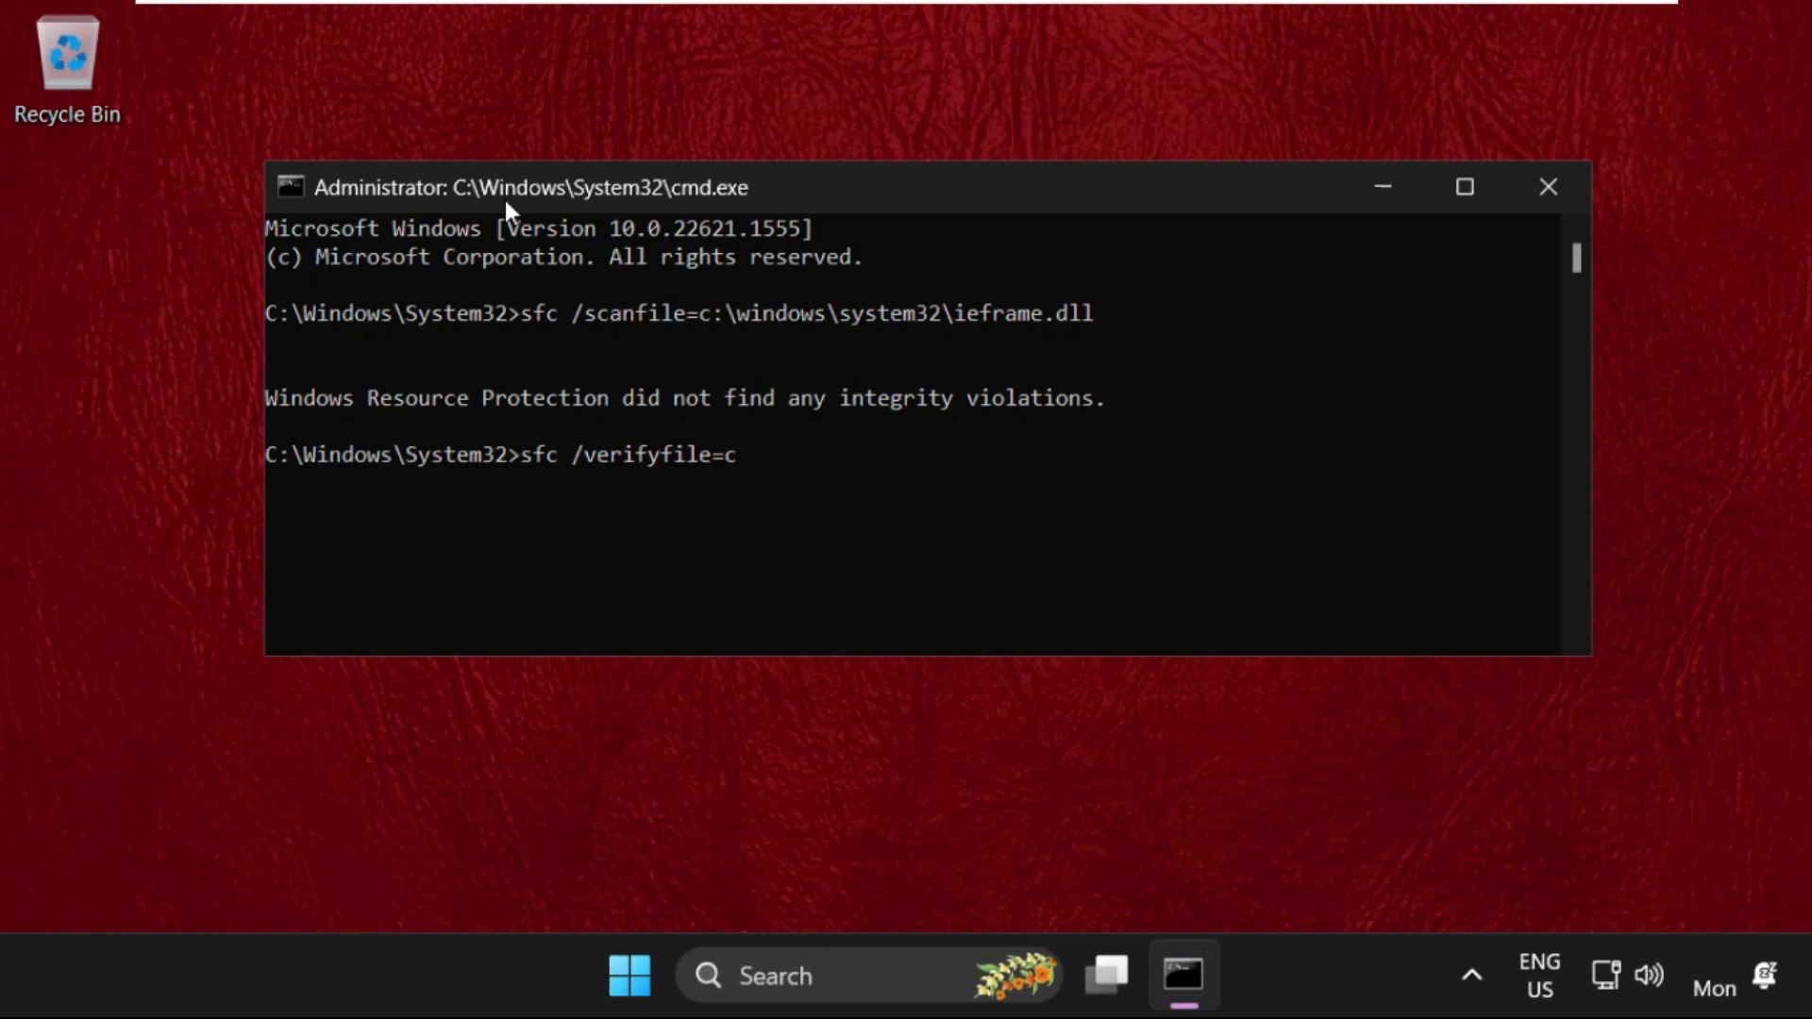
pyautogui.write(':')
pyautogui.write('\\windo')
pyautogui.write('ws\\syste')
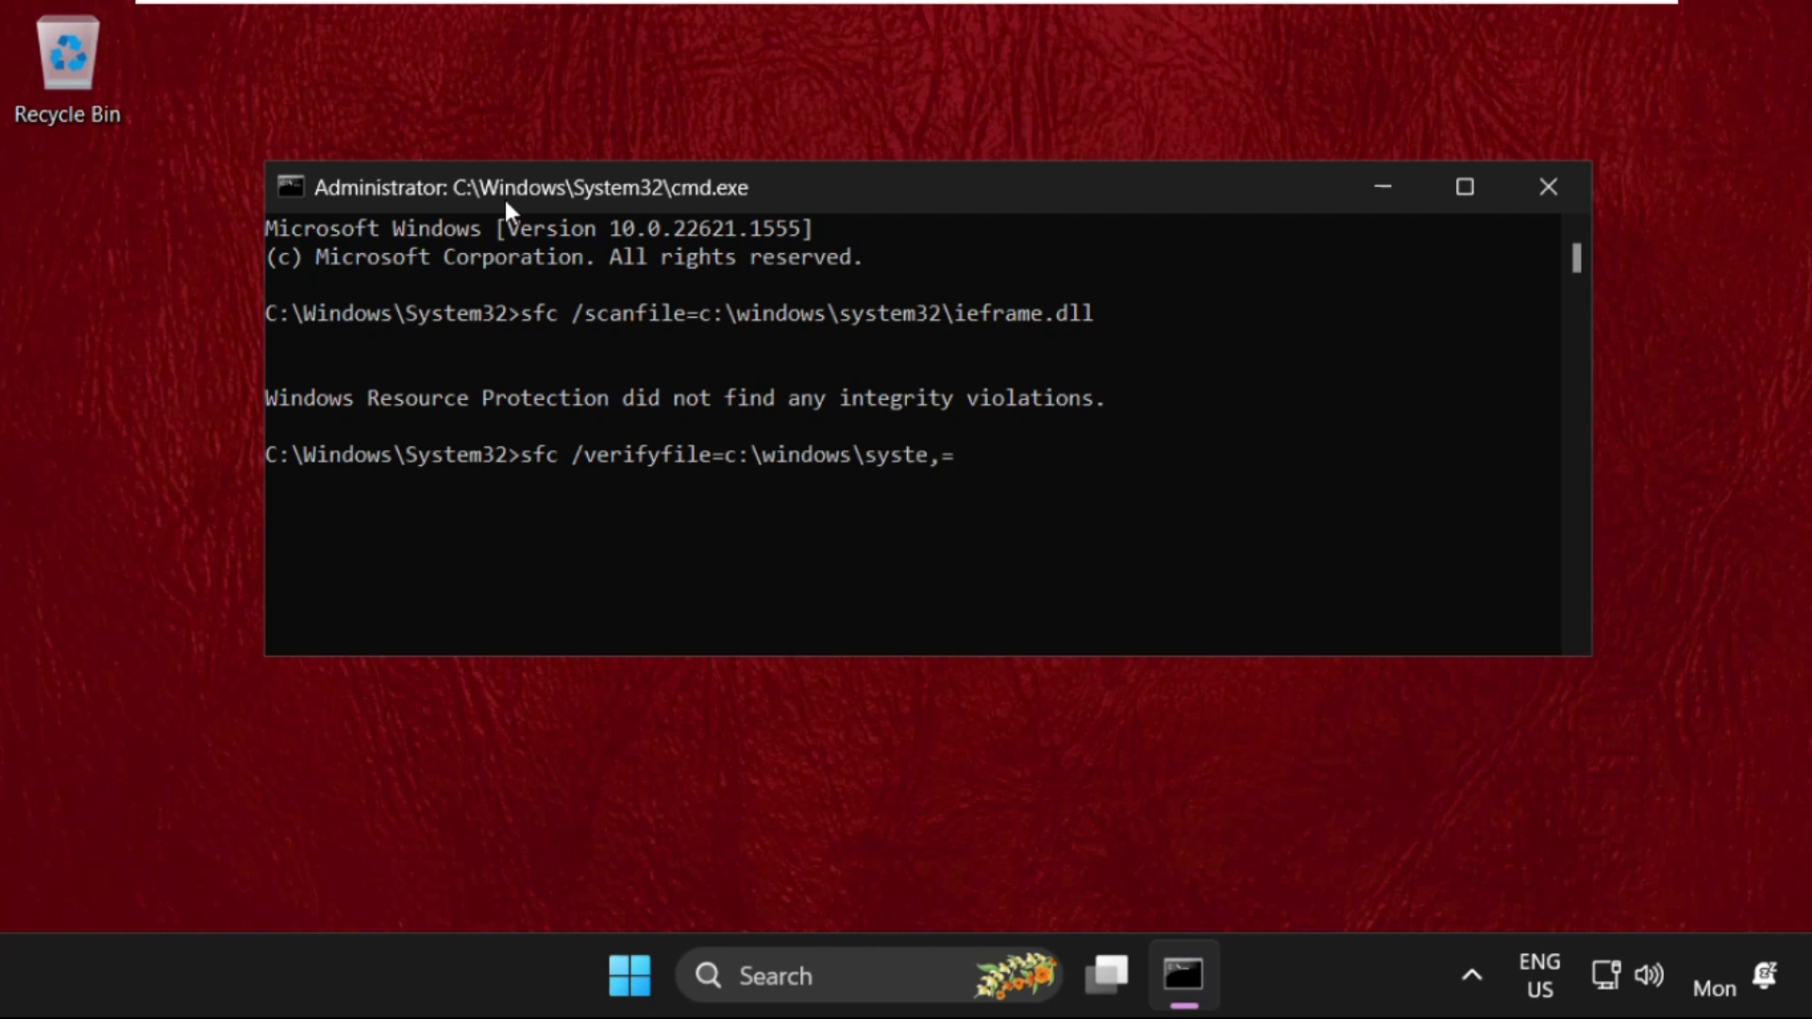
pyautogui.press('BackSpace')
pyautogui.press('BackSpace')
pyautogui.press('BackSpace')
pyautogui.write('em32\\ieframe.d')
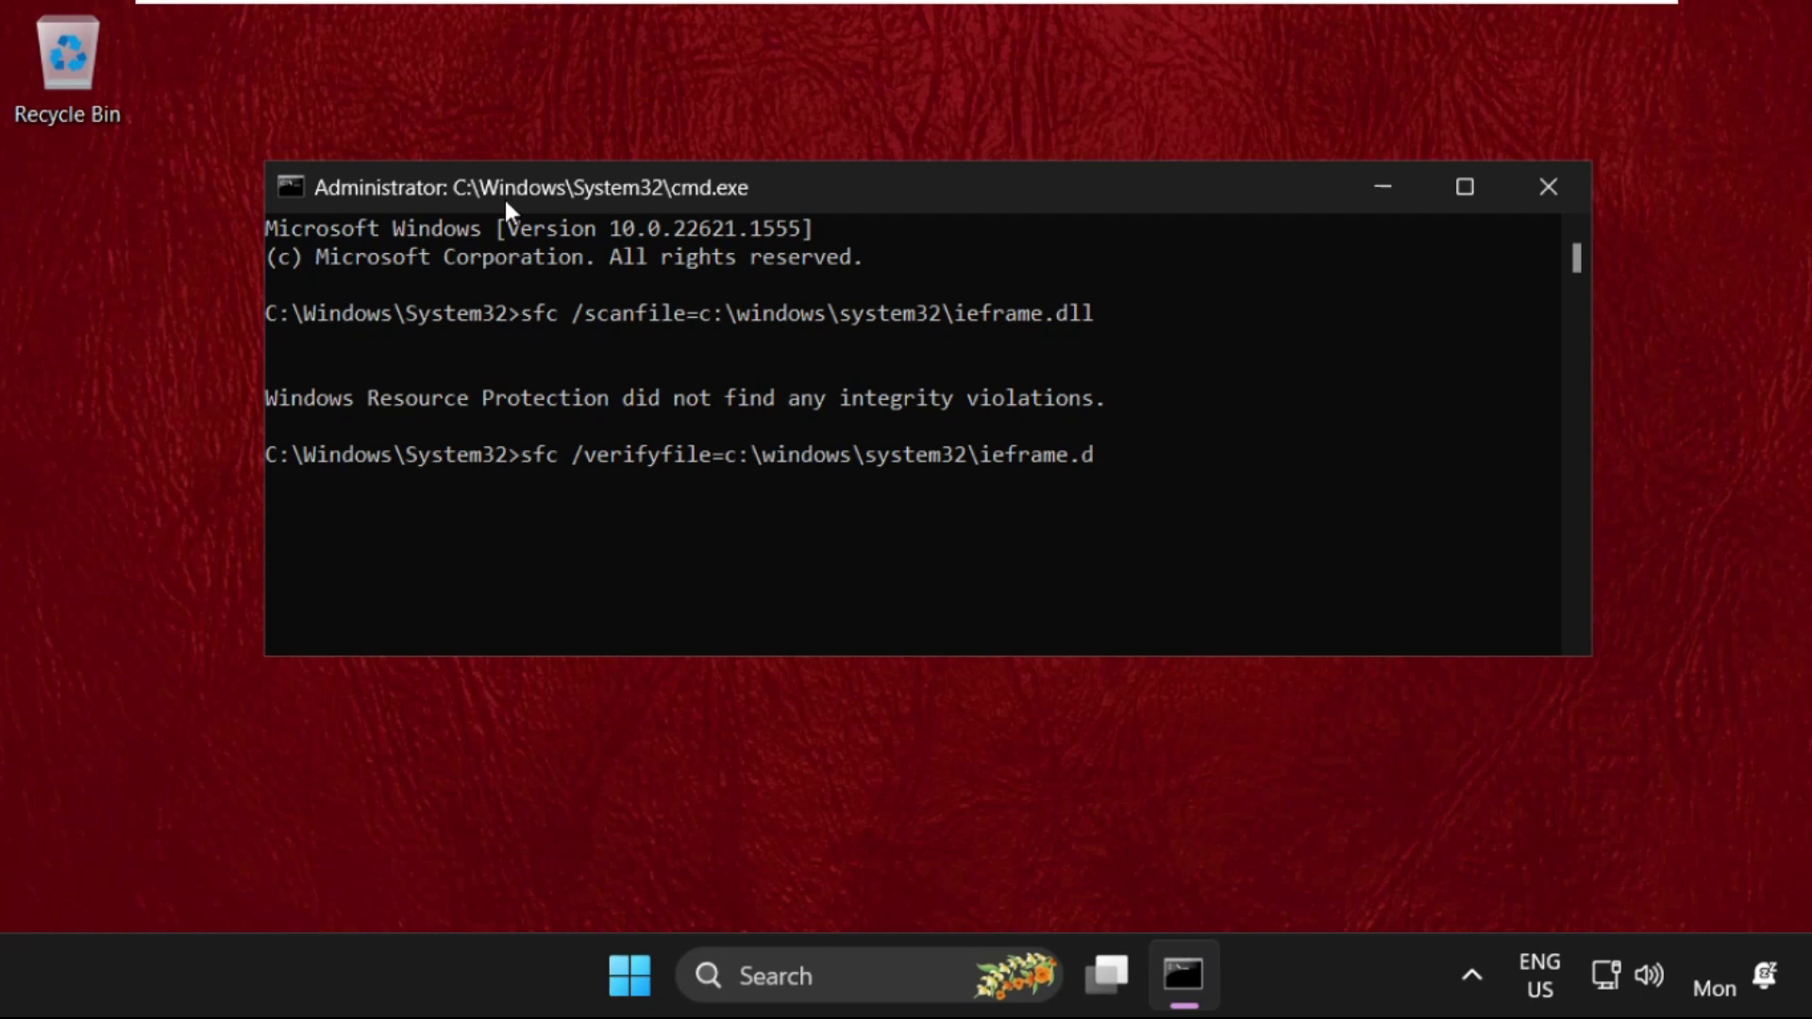
pyautogui.write('ll')
pyautogui.press('Return')
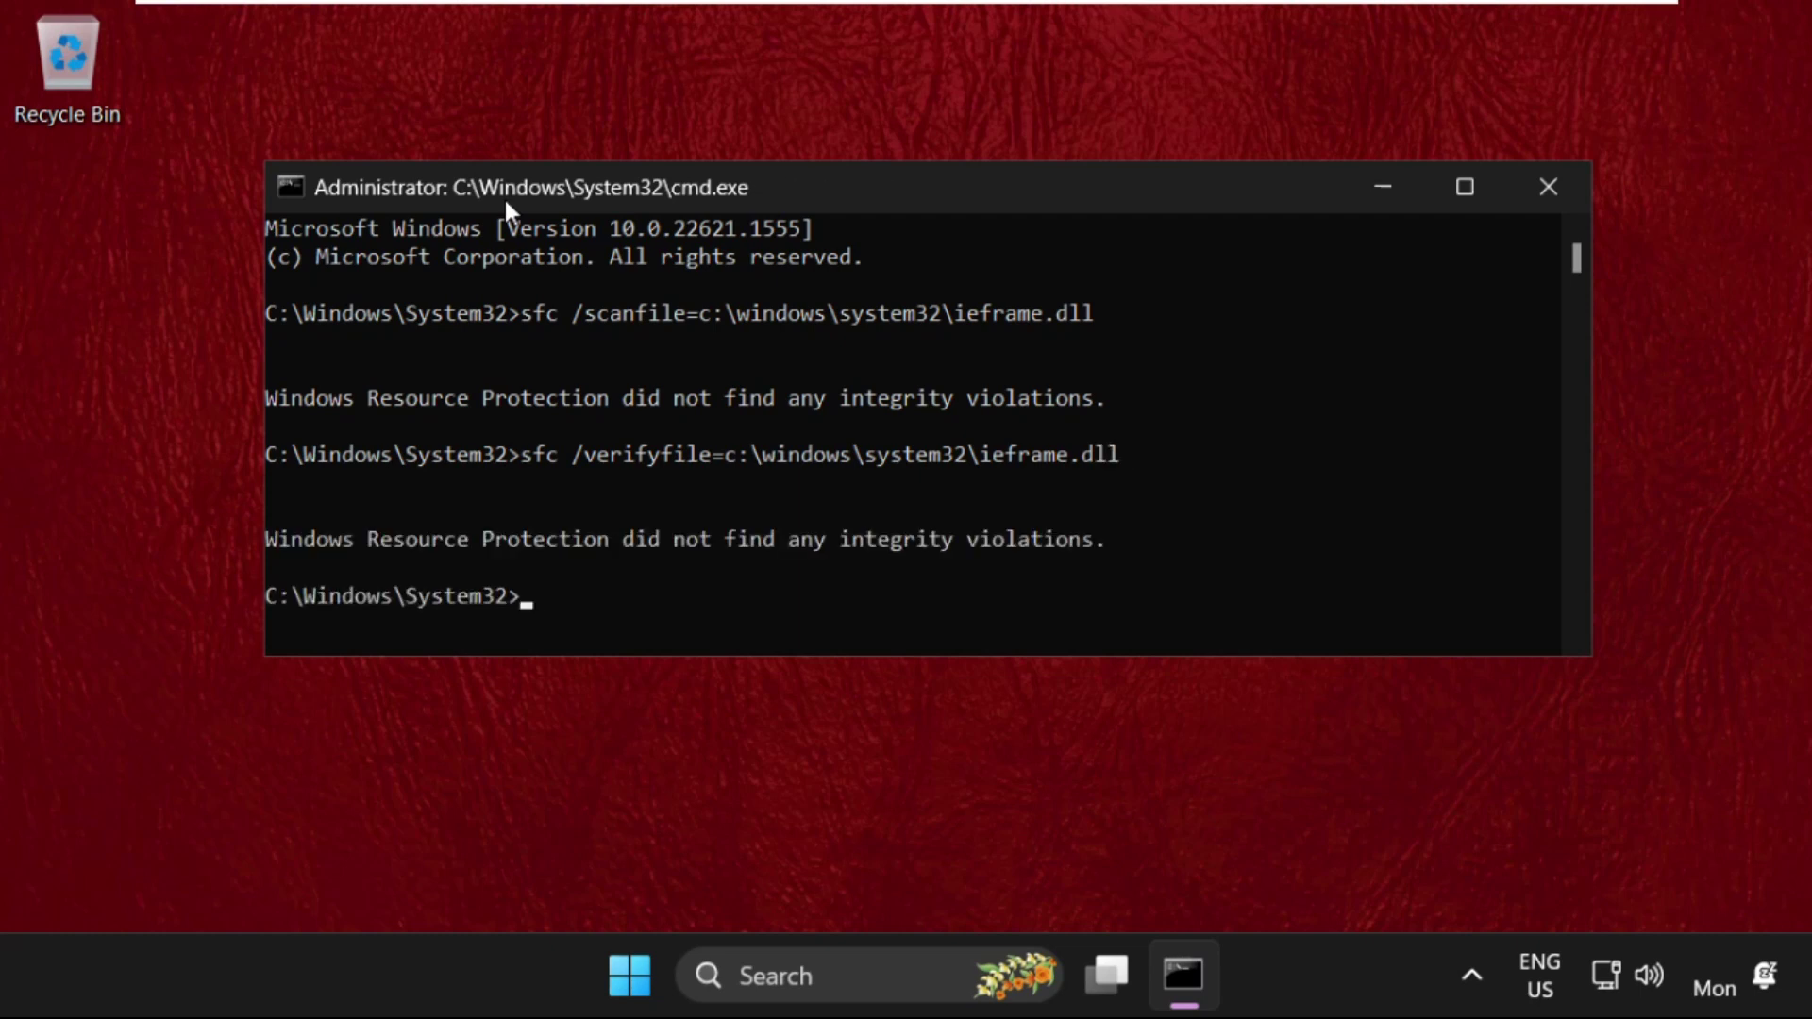
pyautogui.write('exit')
pyautogui.press('Return')
# Bring up the Start menu's power options listing Sign-in options, Shut down and Restart.
pyautogui.click(669, 977)
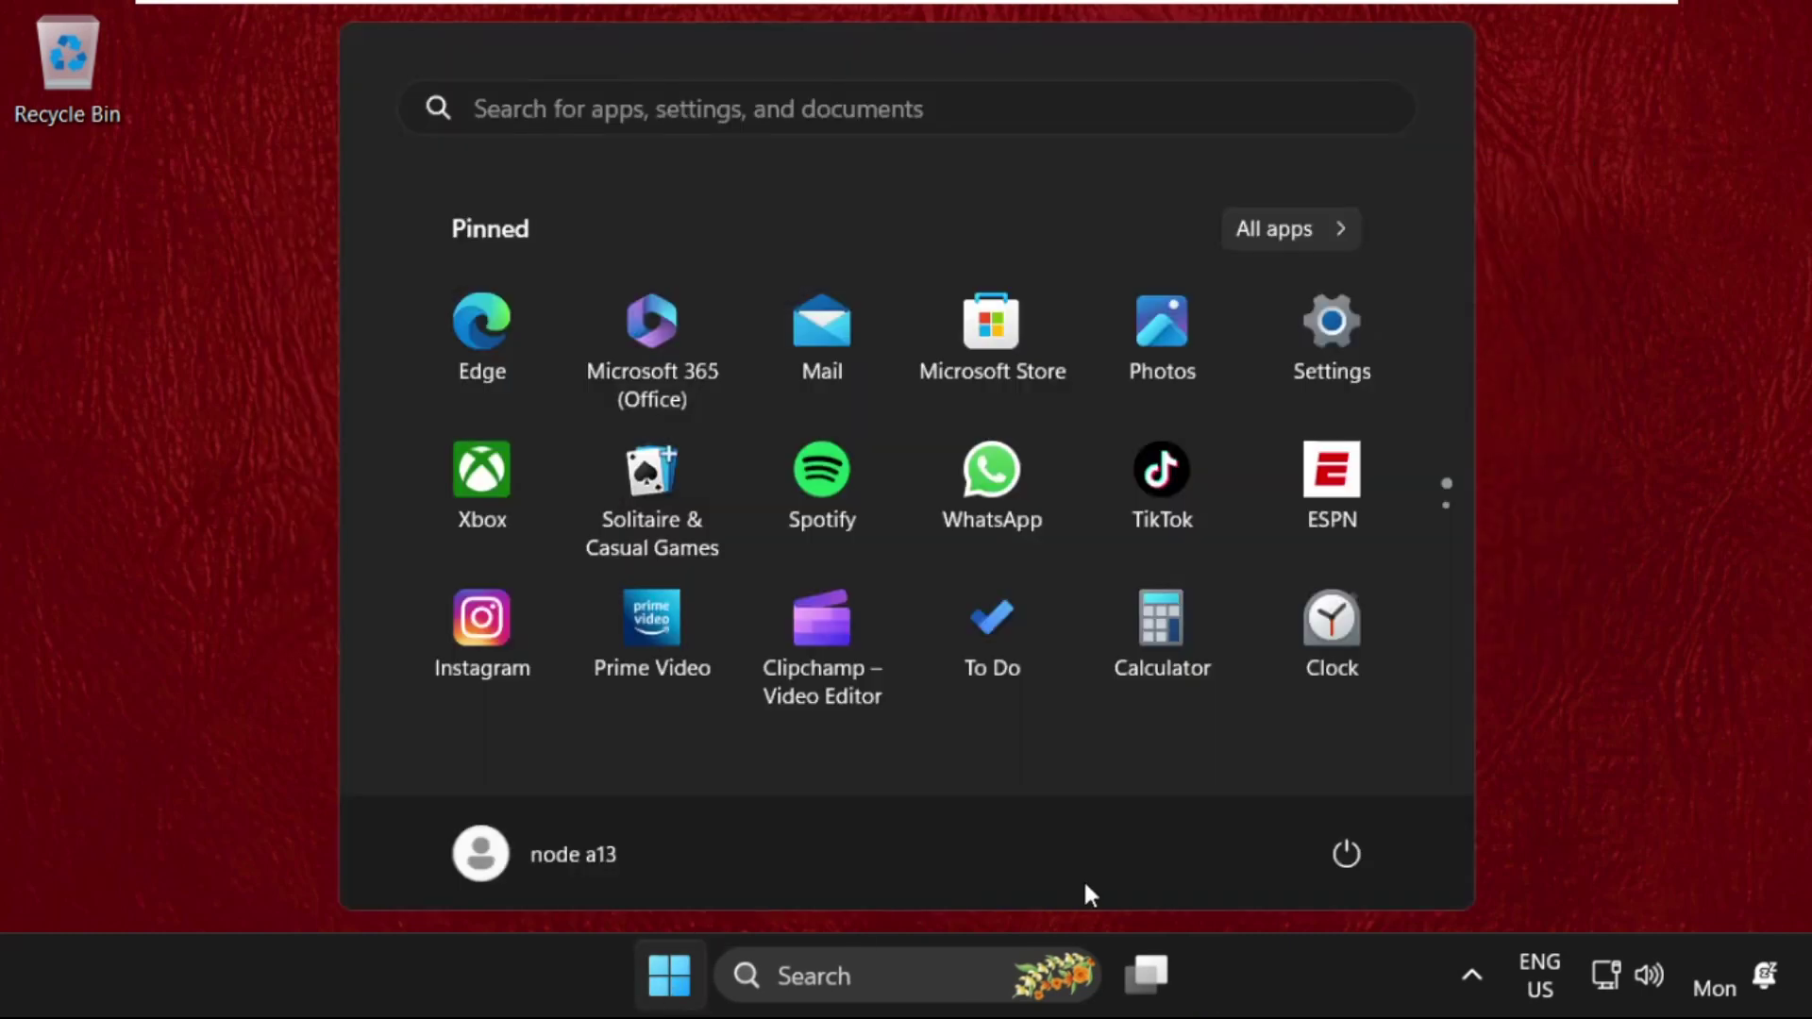
pyautogui.click(1329, 855)
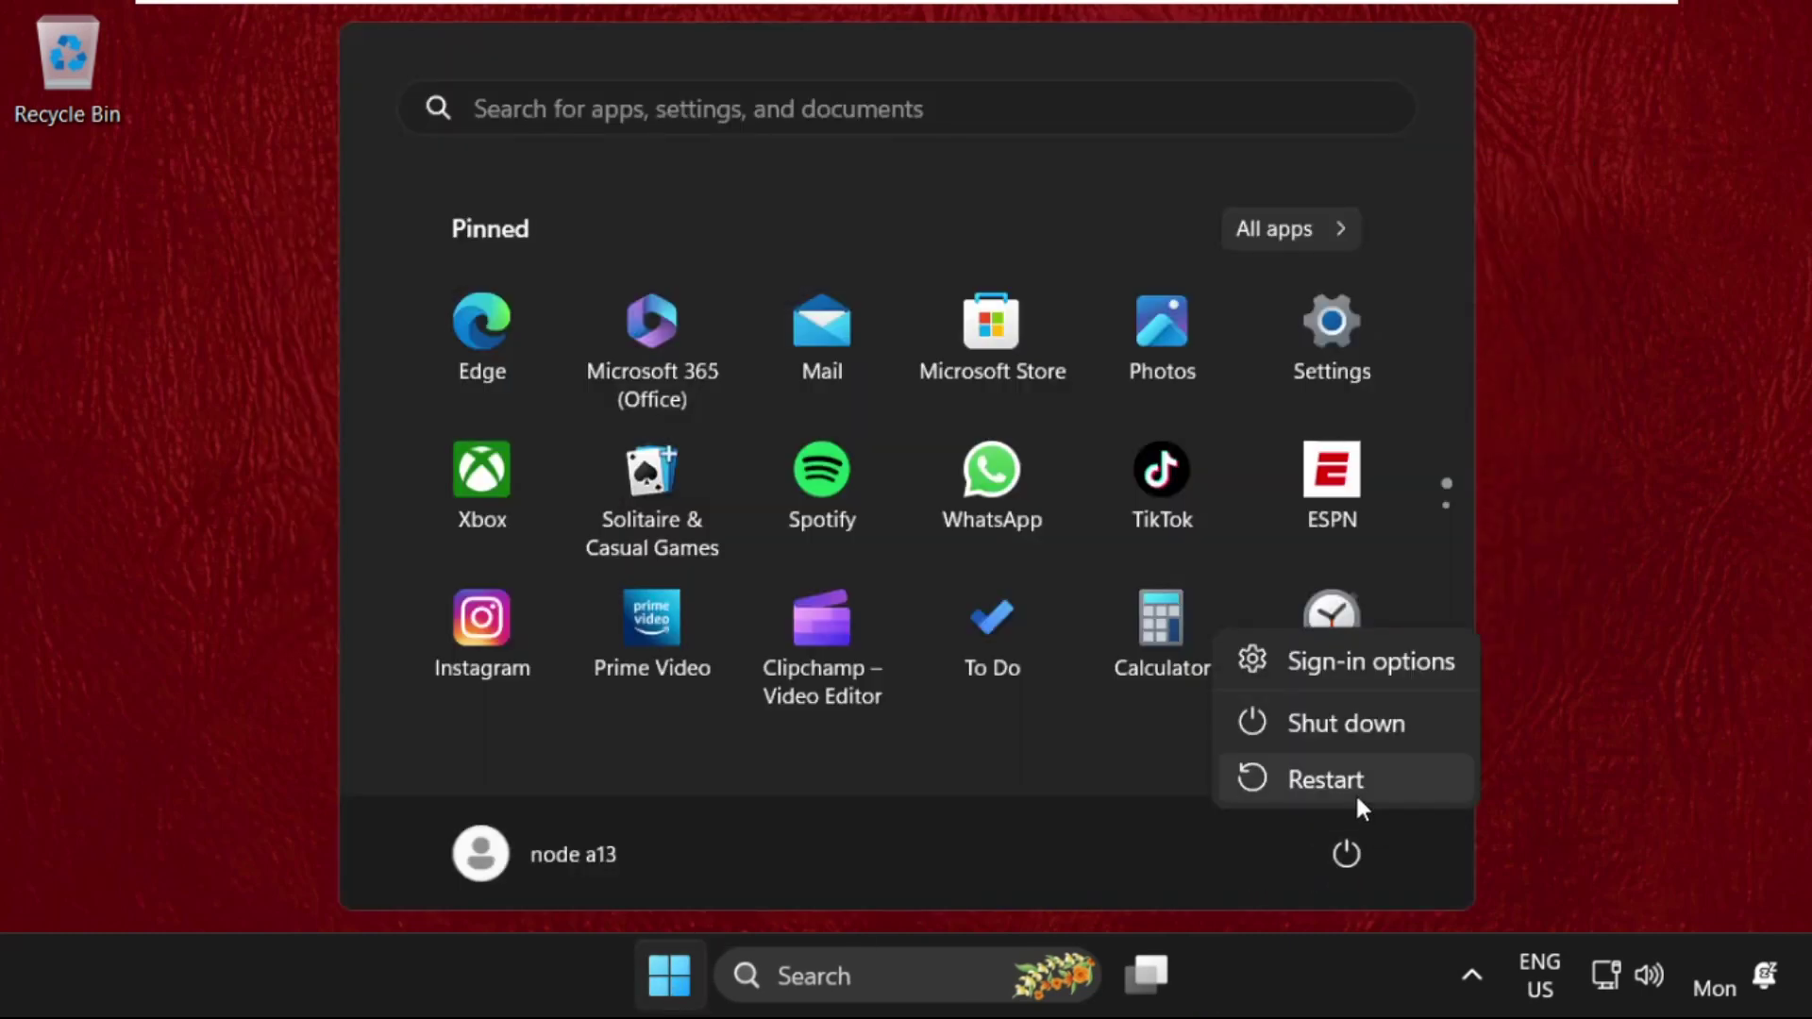